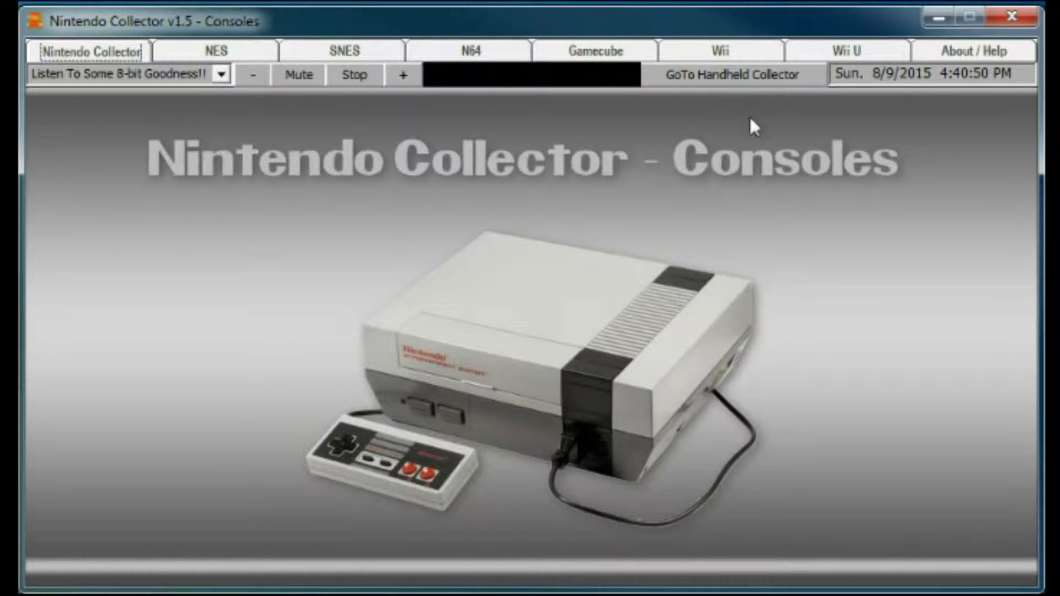
Switch to the handheld collector and view each handheld's game collection from GameBoy through Game & Watch
click(733, 74)
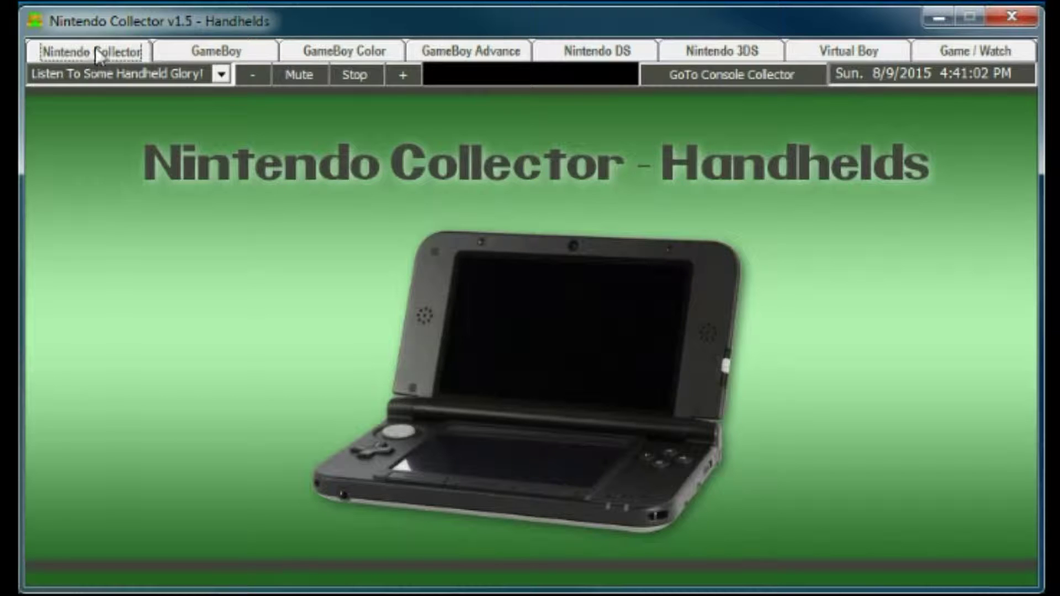
click(207, 48)
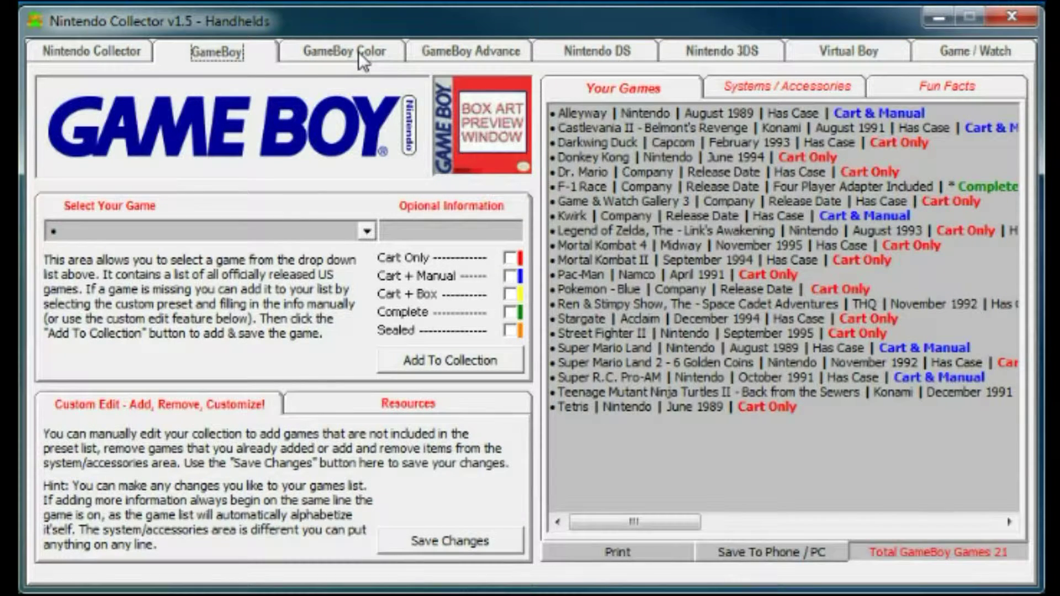
click(359, 52)
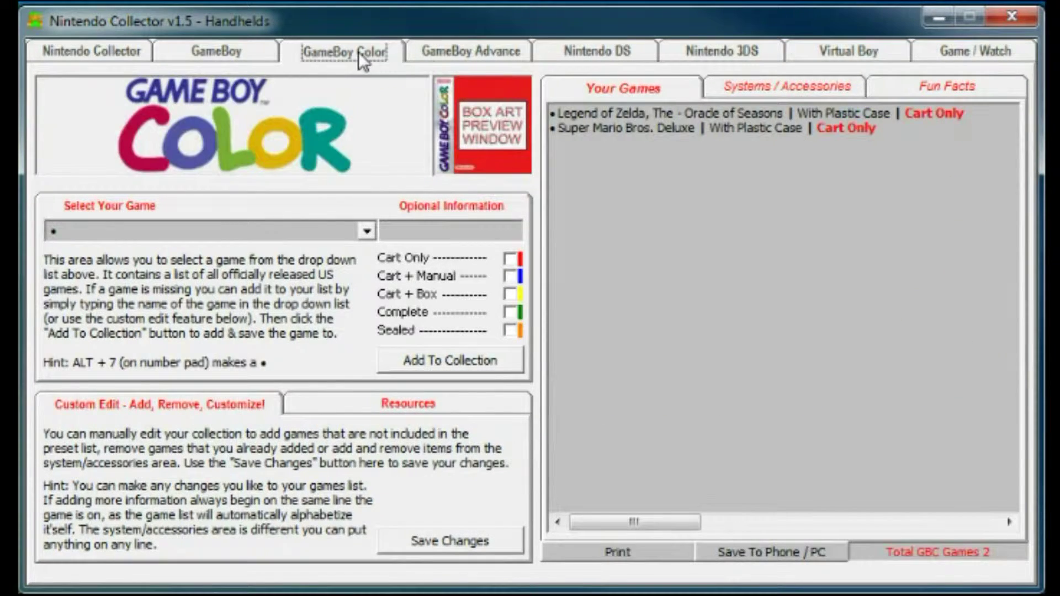
click(466, 48)
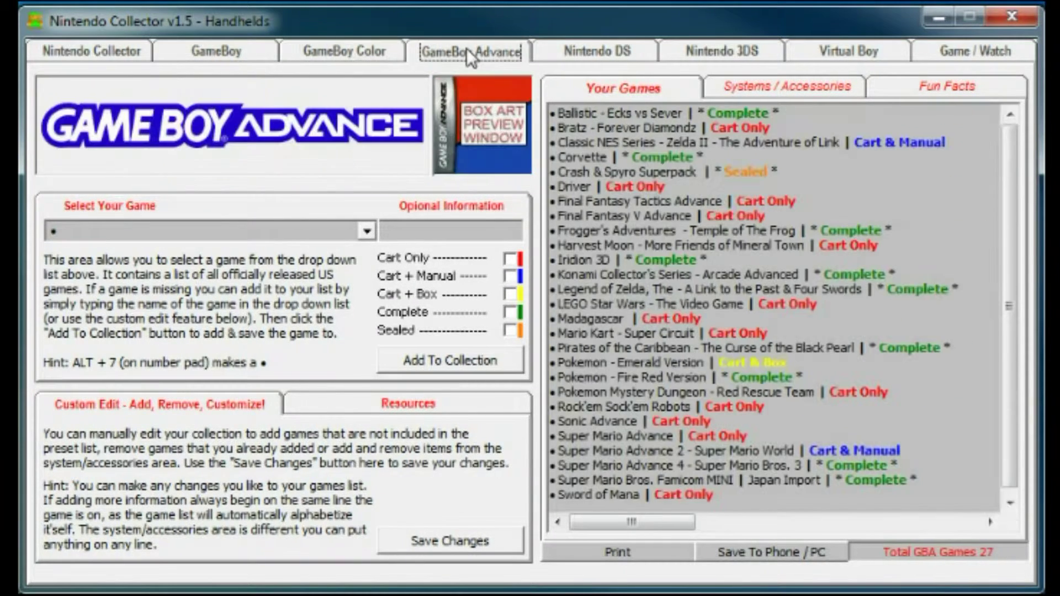
click(597, 50)
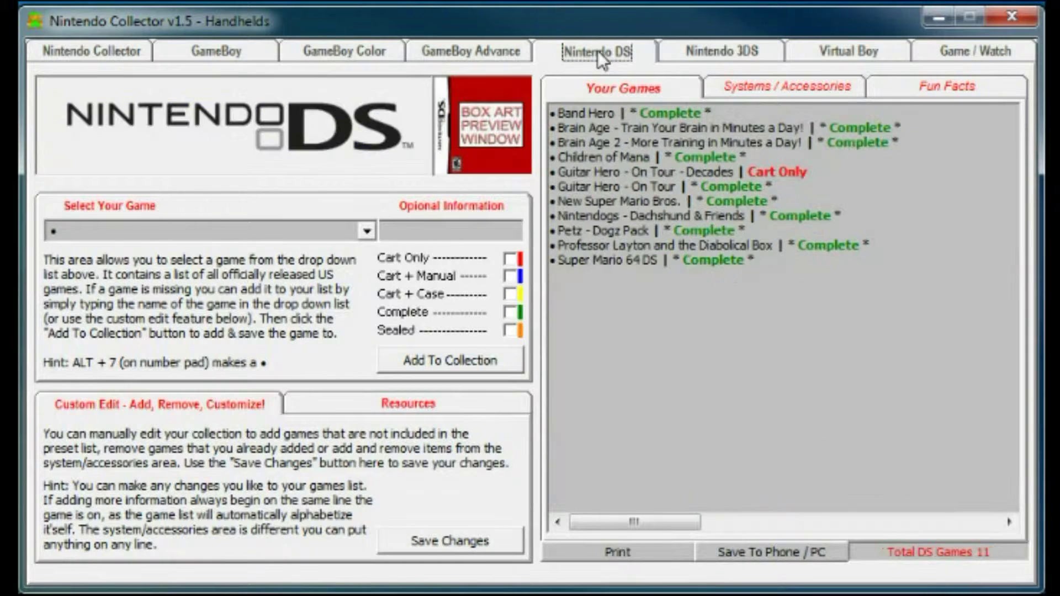
click(701, 53)
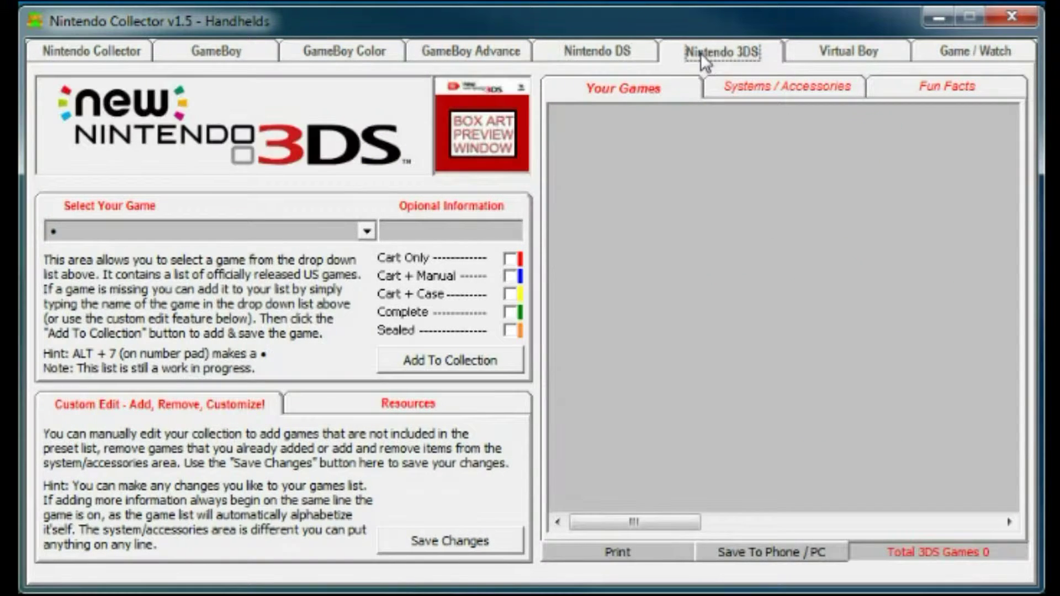
click(849, 55)
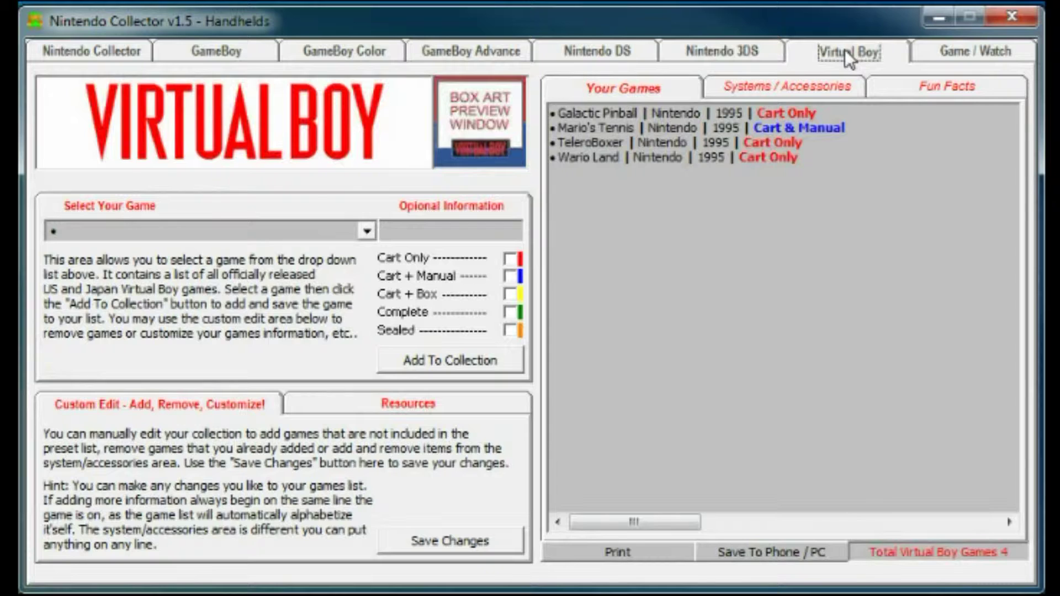
click(958, 56)
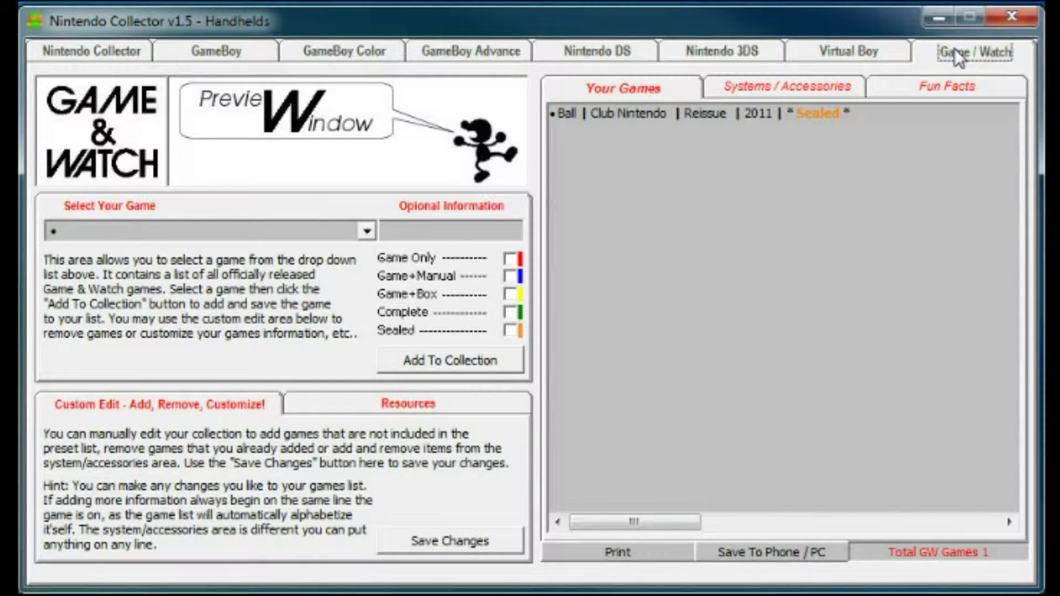
Revisit the handheld collections from Virtual Boy back to GameBoy Color and return to the handheld start page
click(835, 55)
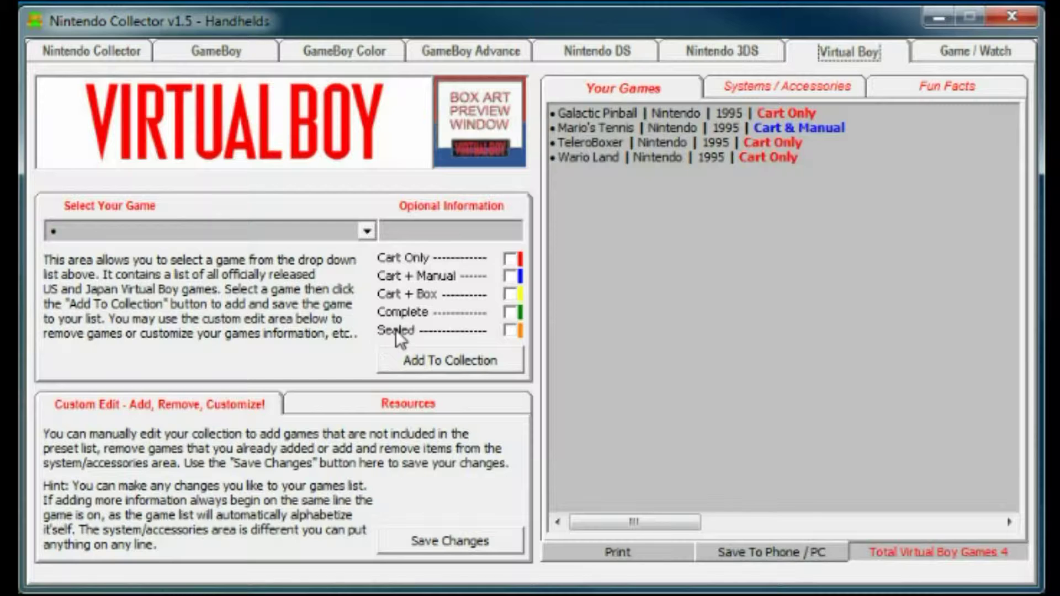
click(514, 332)
click(755, 50)
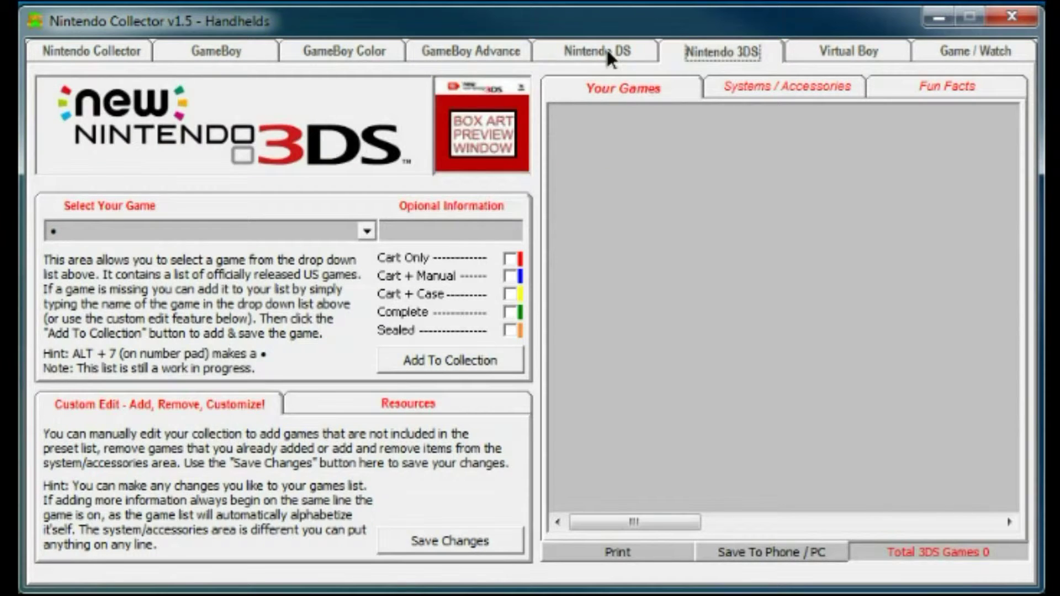
click(605, 47)
click(443, 47)
click(367, 49)
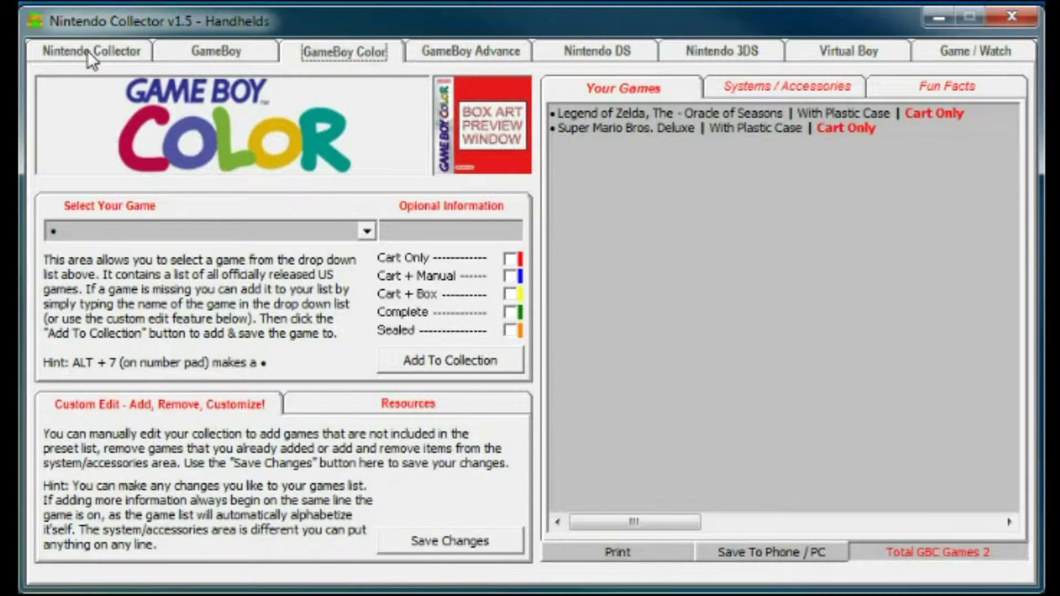
click(88, 51)
Switch to the console collector, view the NES collection, and show the 8-bit music choices on the start page
click(754, 78)
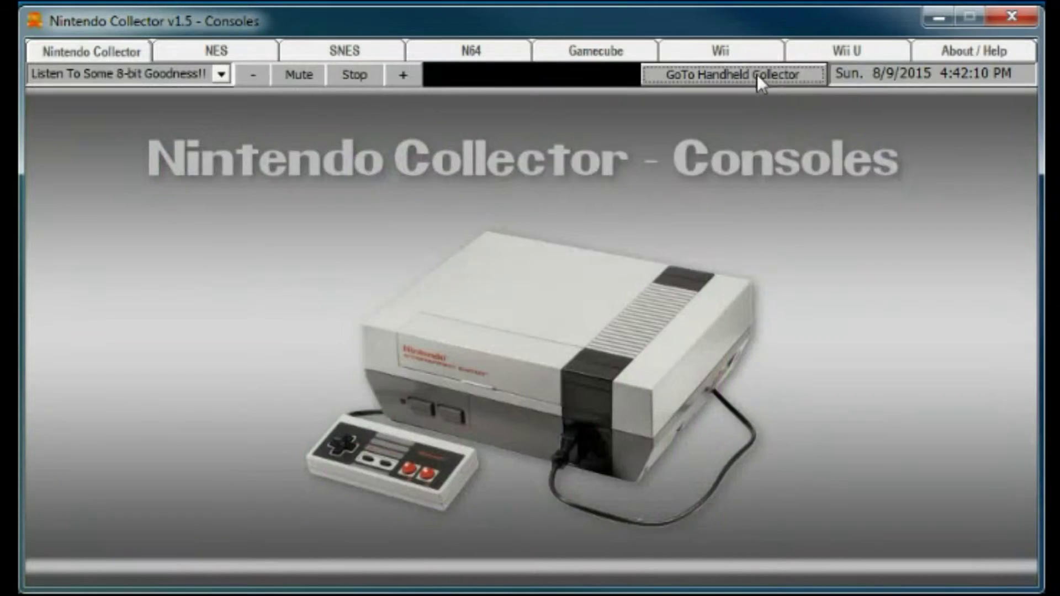
click(819, 52)
click(239, 55)
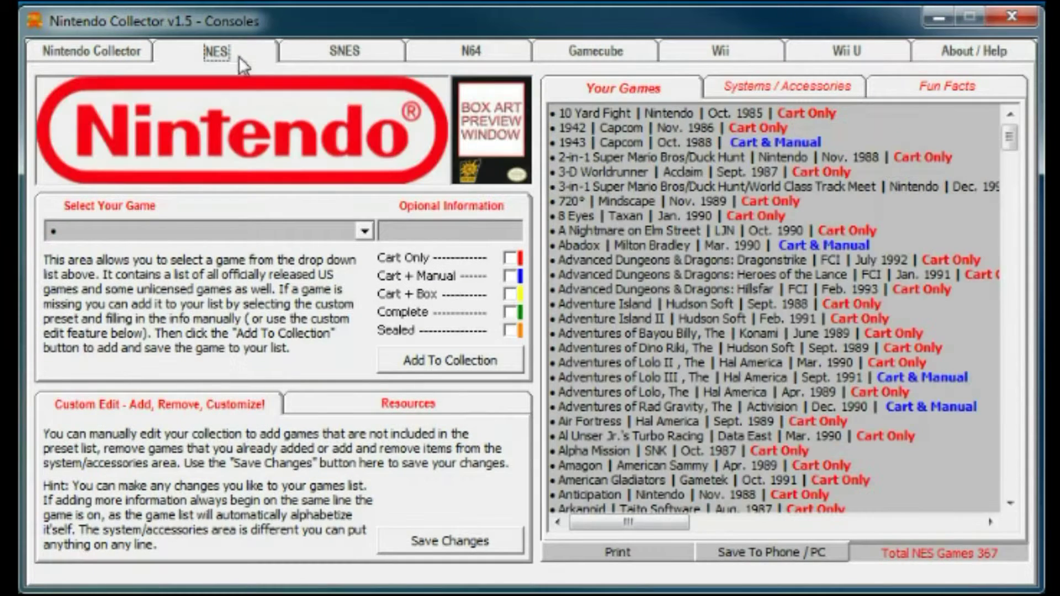
click(118, 54)
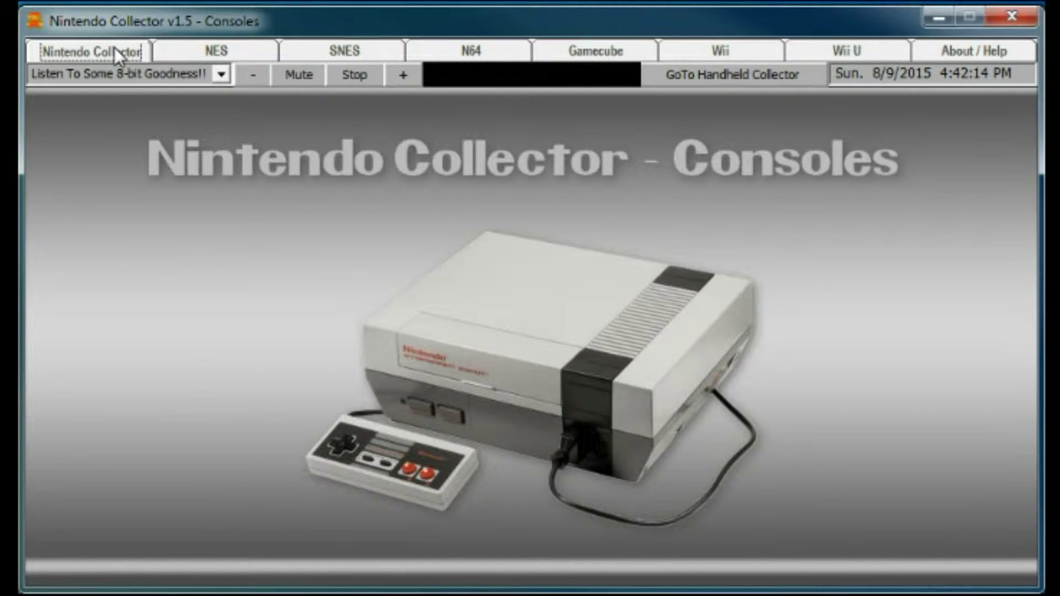
click(221, 74)
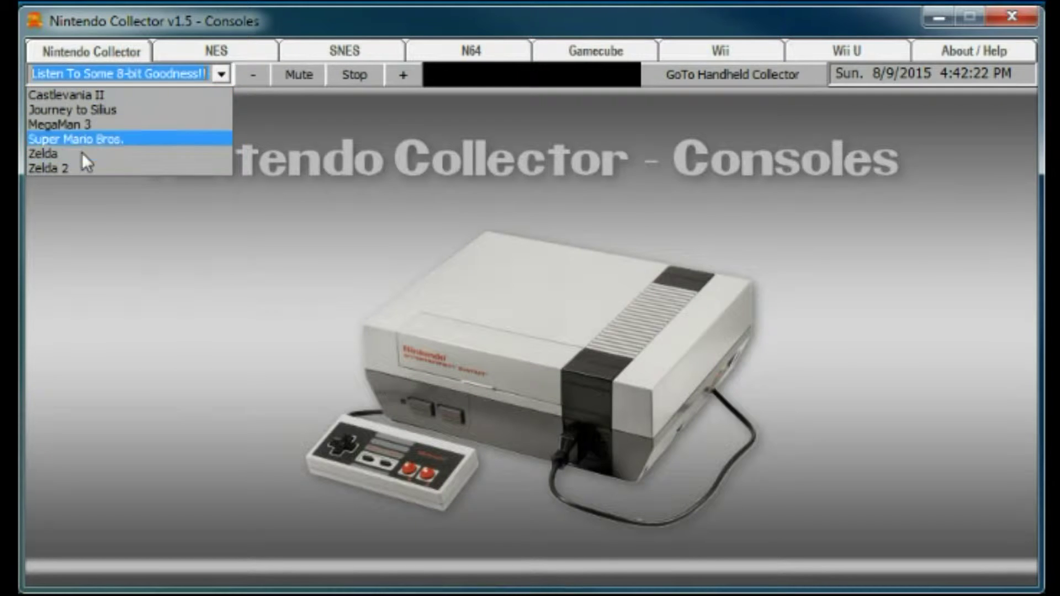
Browse the preset game list of the Wii U collection and view its resource links and backup options
click(193, 50)
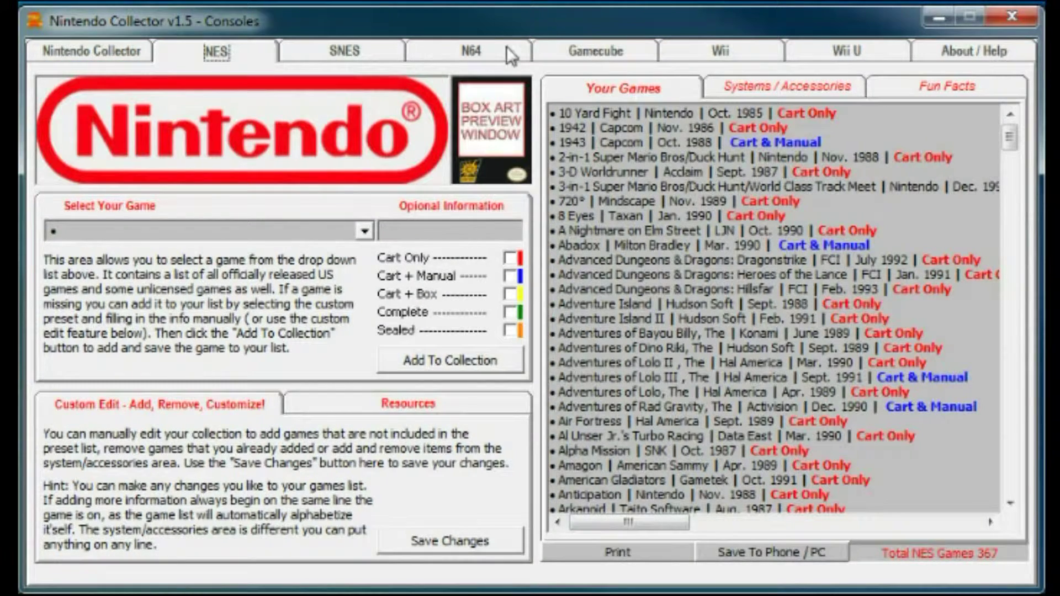
click(830, 52)
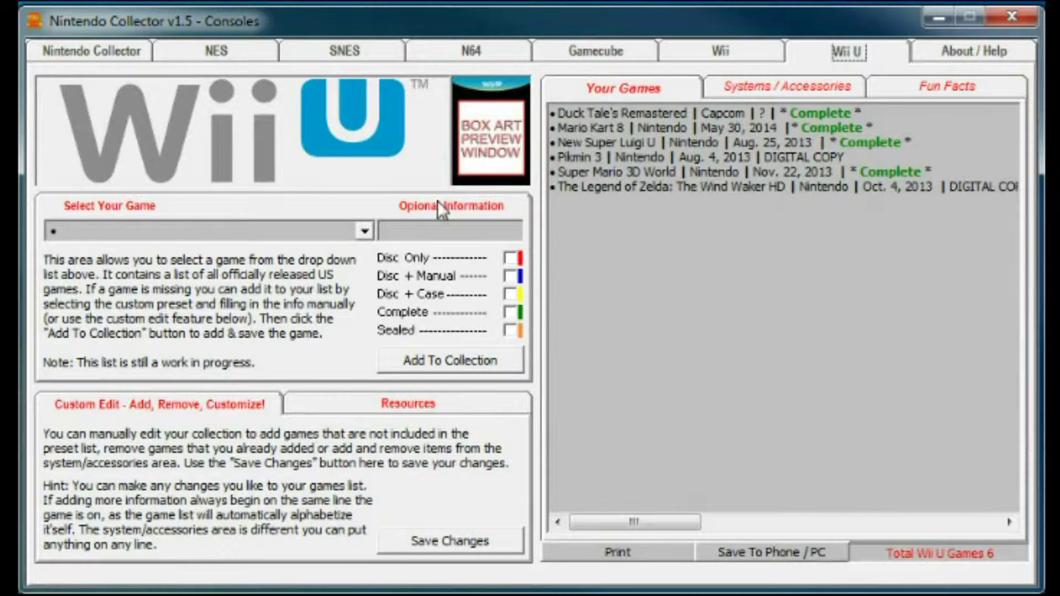
click(365, 232)
mouse_move(364, 270)
mouse_down()
mouse_move(360, 336)
mouse_move(363, 268)
mouse_up()
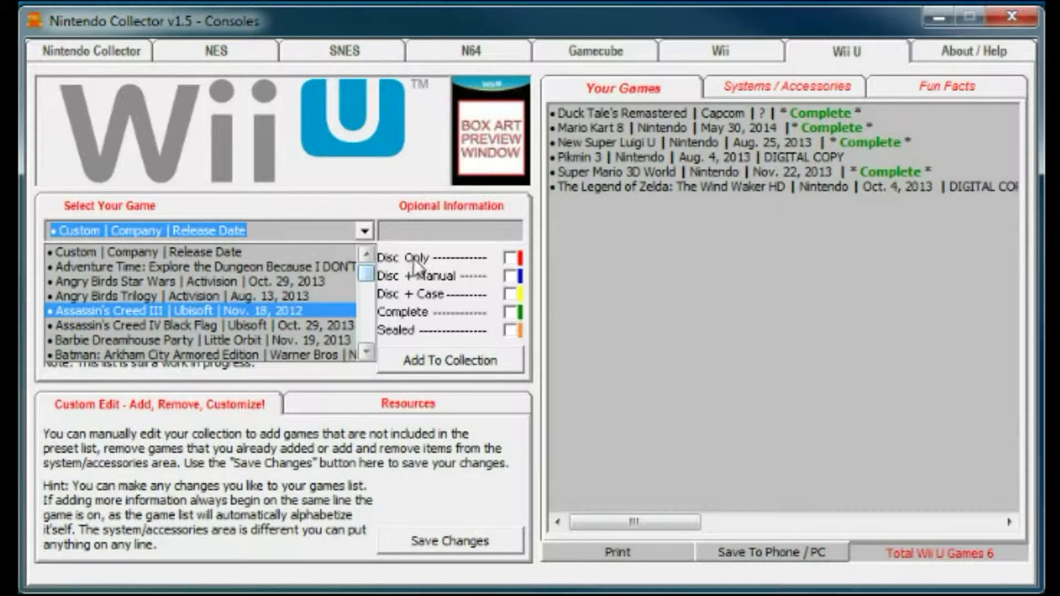
mouse_move(367, 272)
mouse_down()
mouse_move(359, 329)
mouse_move(366, 268)
mouse_up()
click(369, 235)
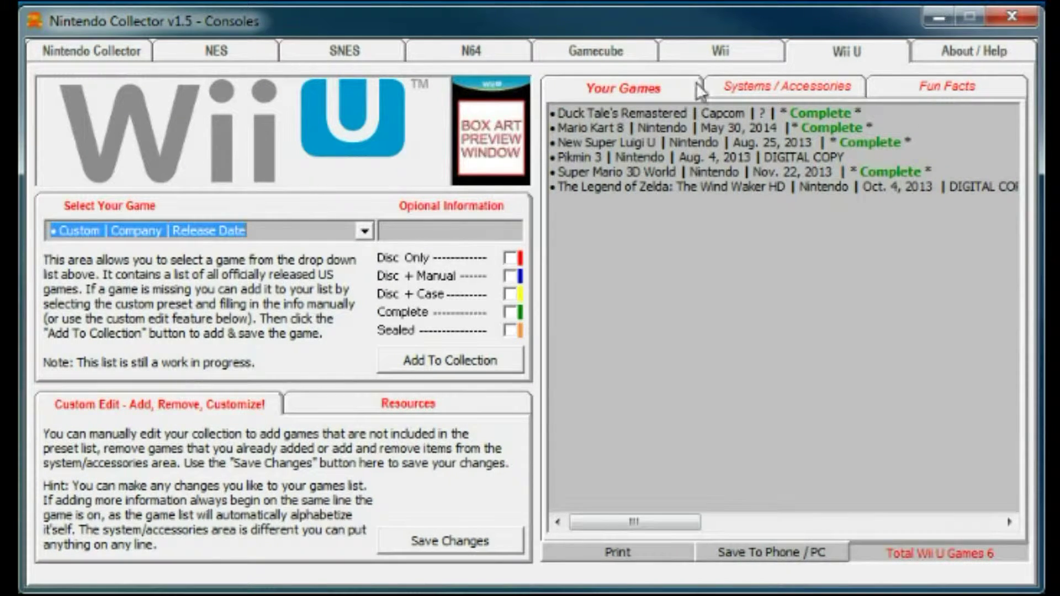
click(428, 407)
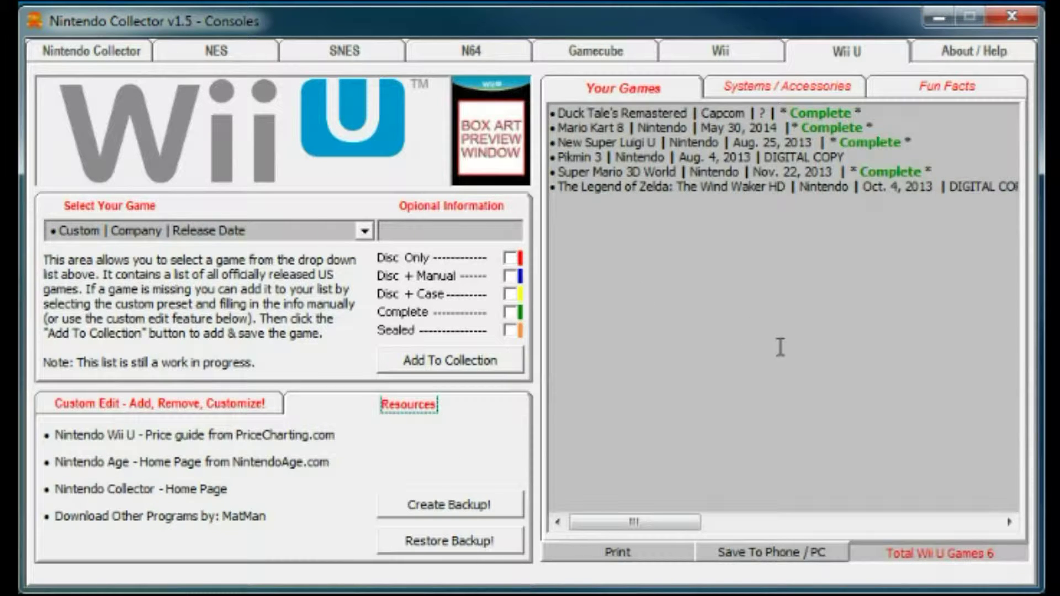
Return to the console start page and toggle between the handheld and console collectors
click(95, 51)
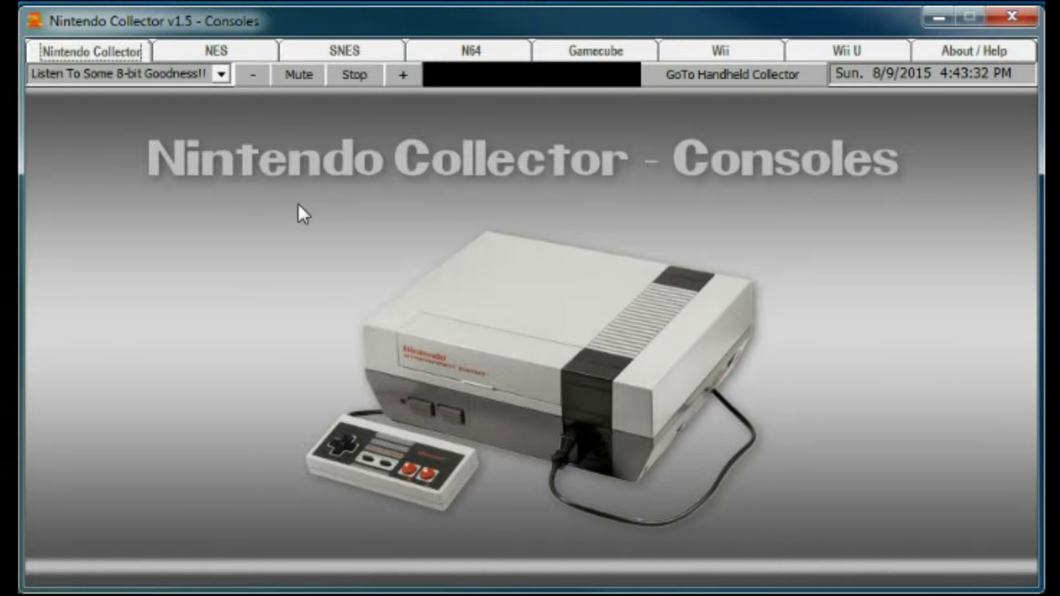
click(744, 75)
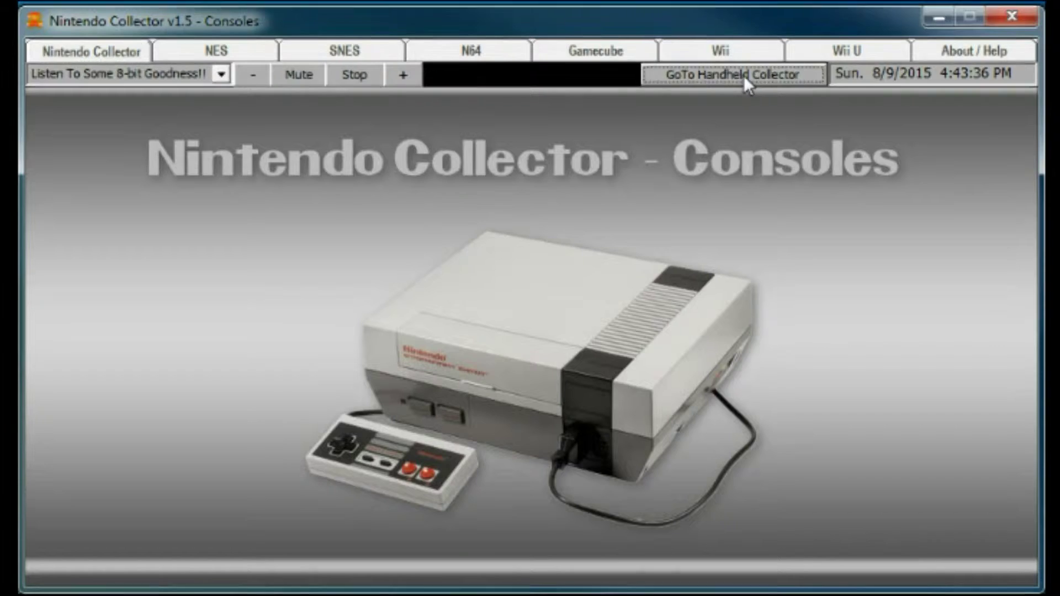
click(744, 75)
click(744, 75)
click(744, 75)
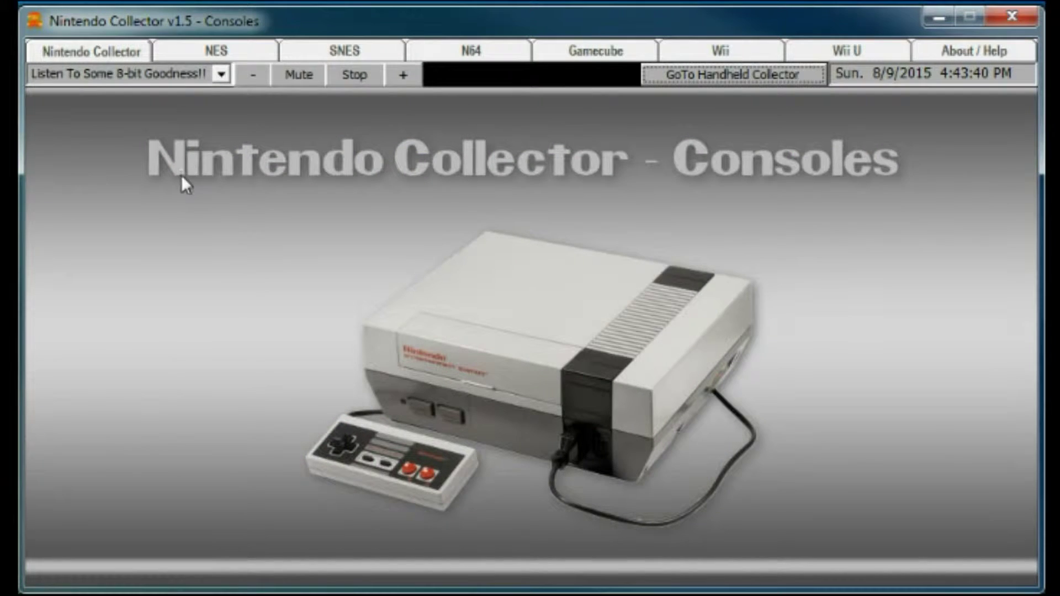
Look through the 8-bit music list, and switch to the handheld collector and back to the consoles
click(221, 74)
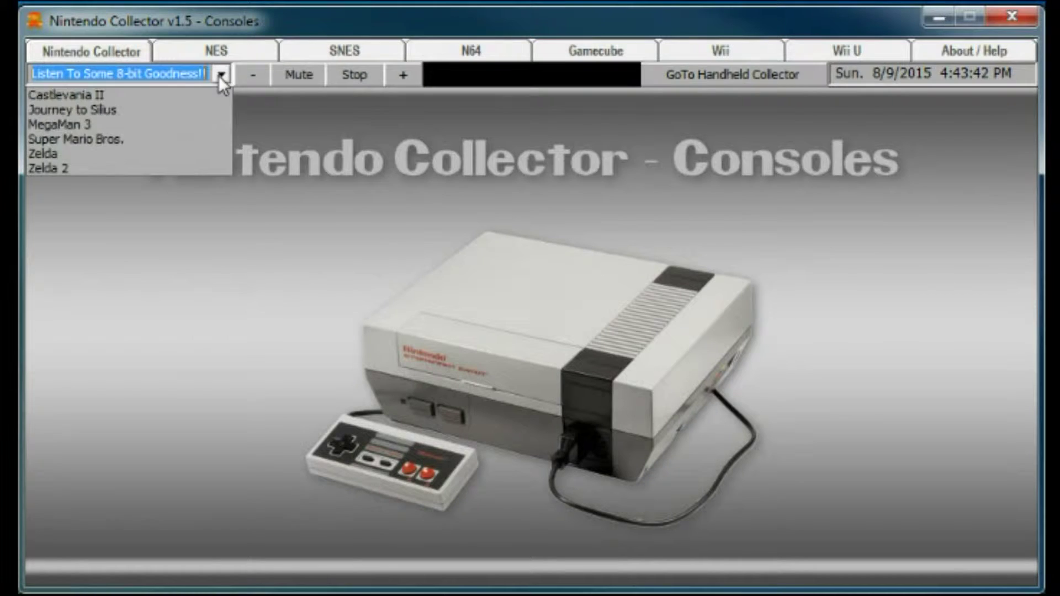
click(219, 76)
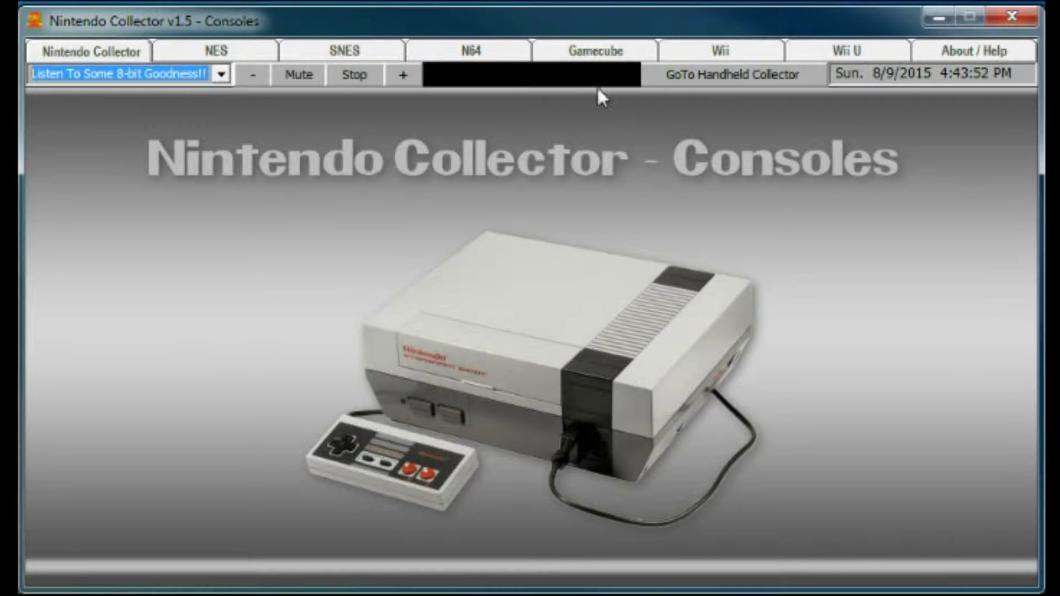
click(782, 81)
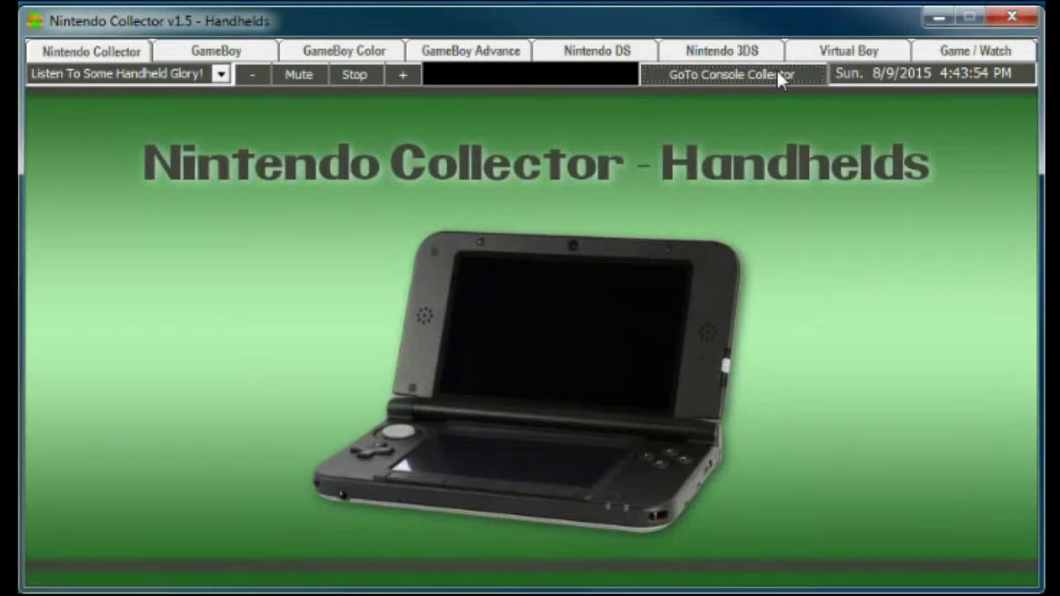
click(778, 73)
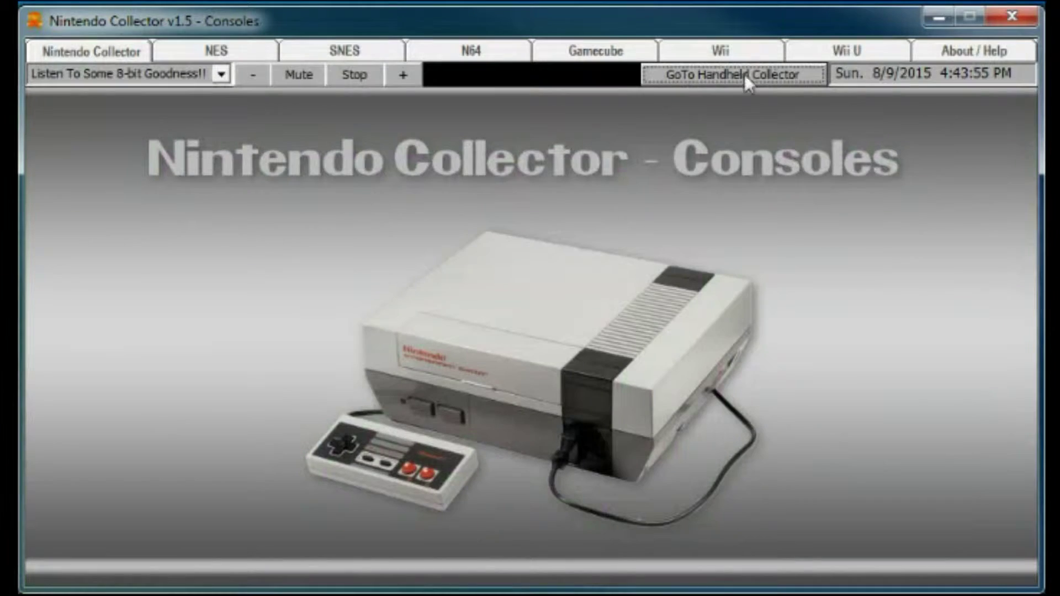
Play the 8-bit music through to Zelda 2 at a lowered volume and stop the playback
click(192, 73)
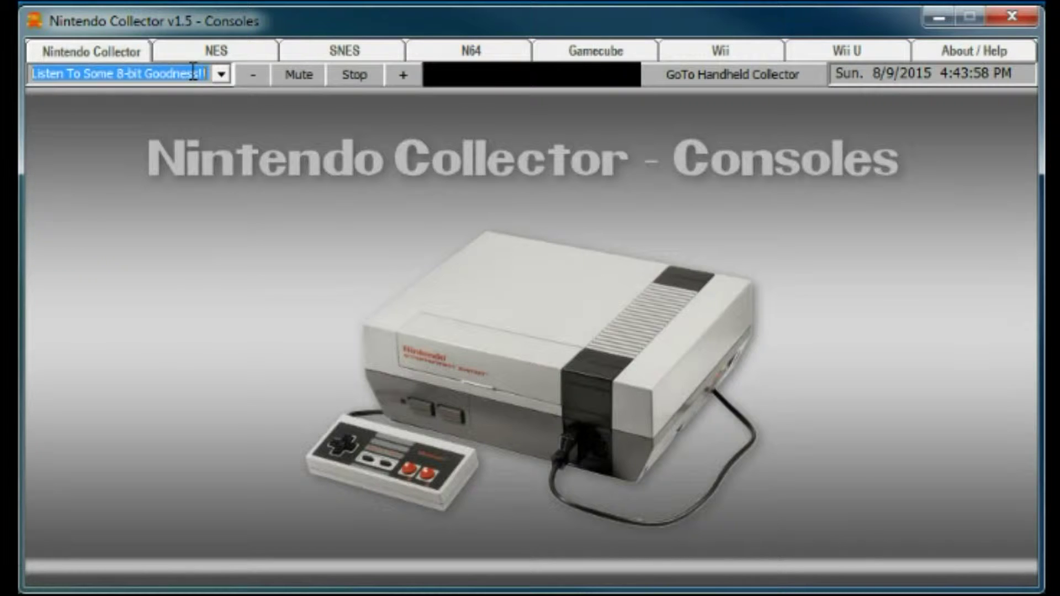
click(257, 76)
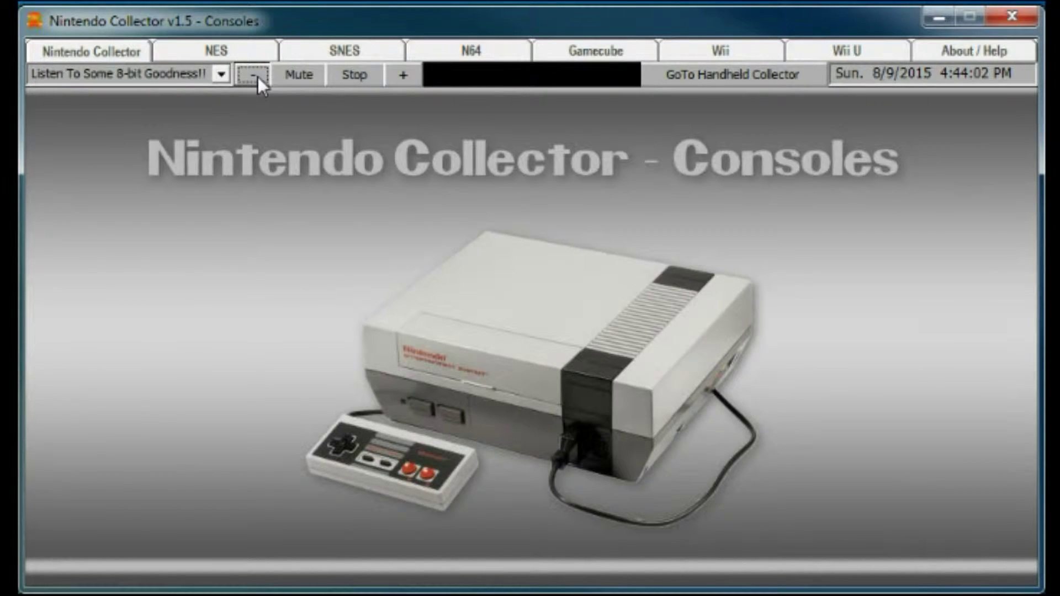
click(176, 73)
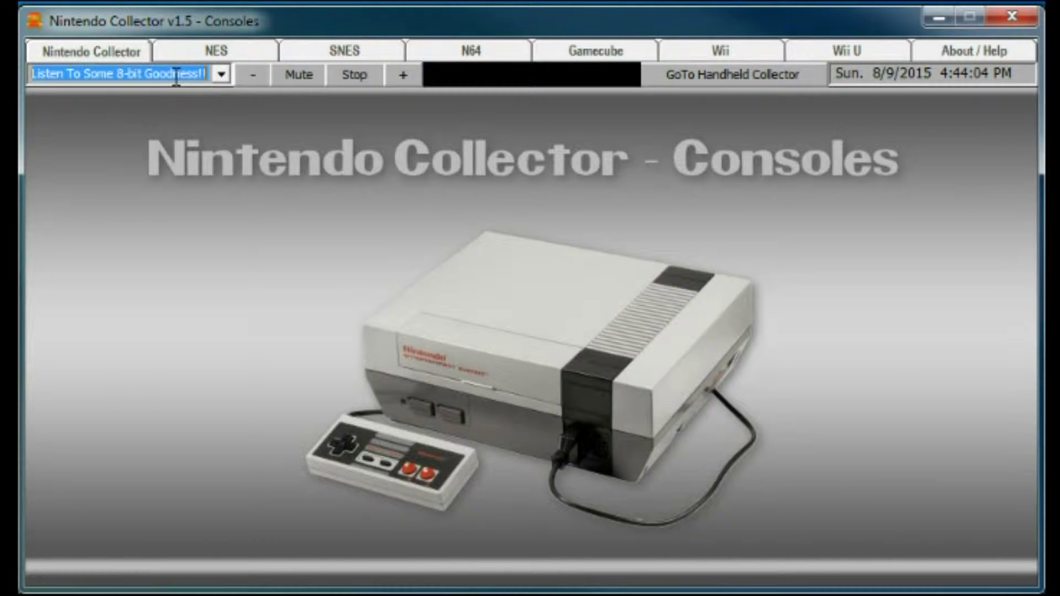
key(Down)
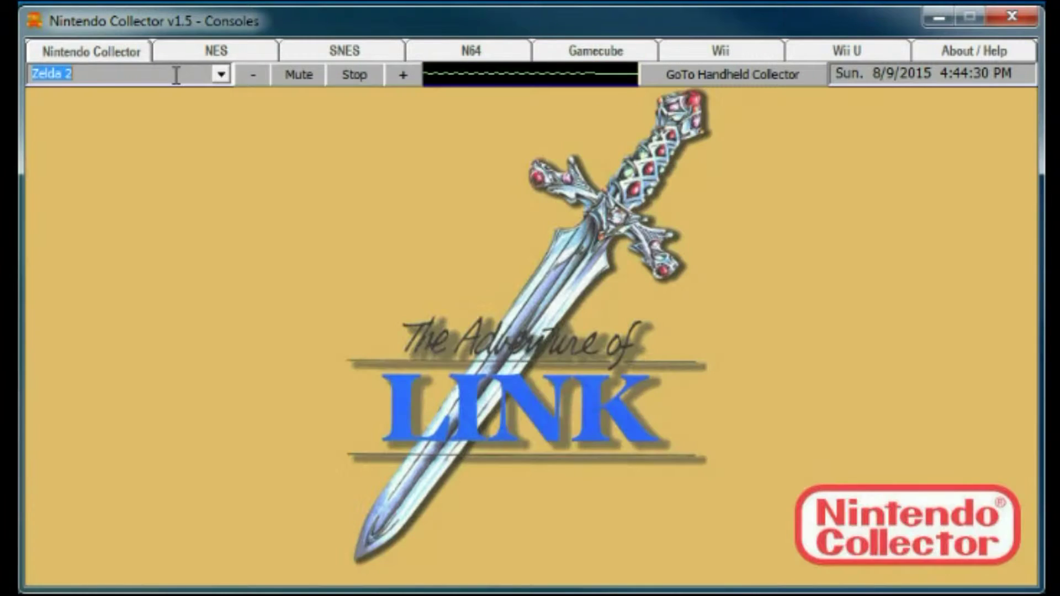
click(359, 71)
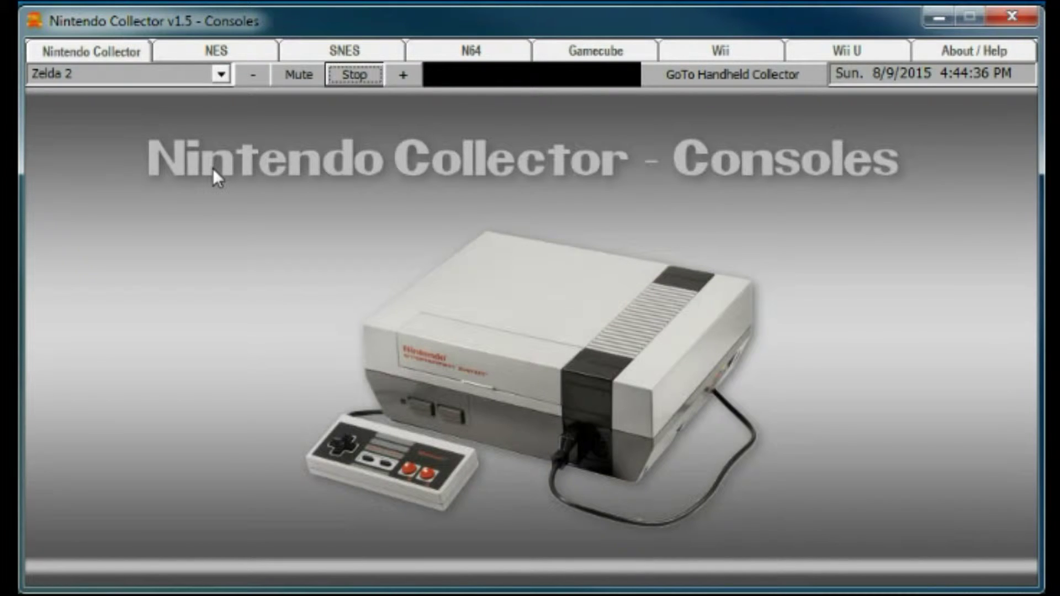
Switch to the handheld collector and play the Super Mario Land music
click(725, 76)
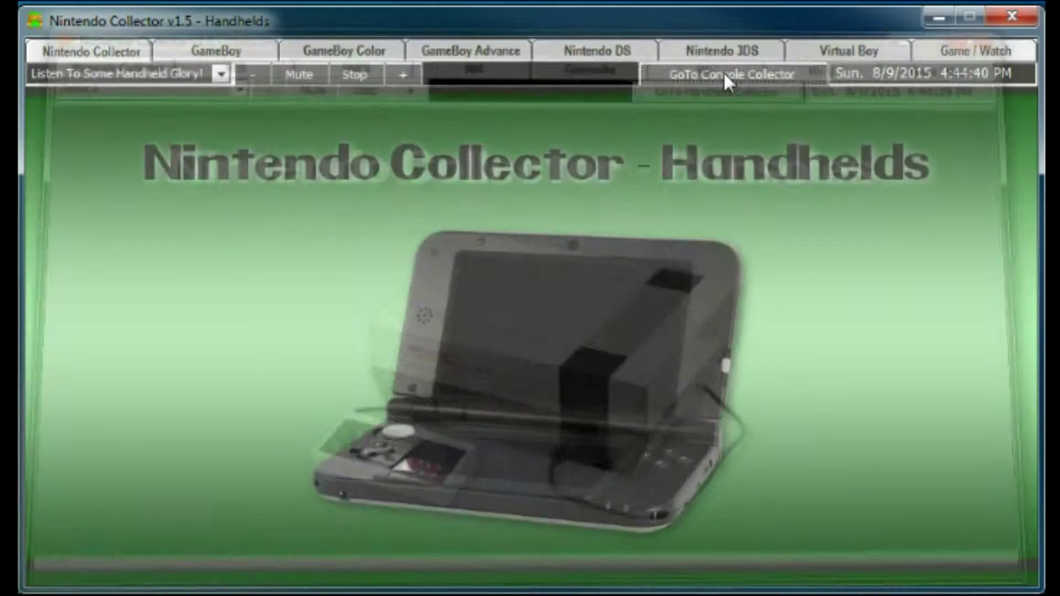
click(221, 73)
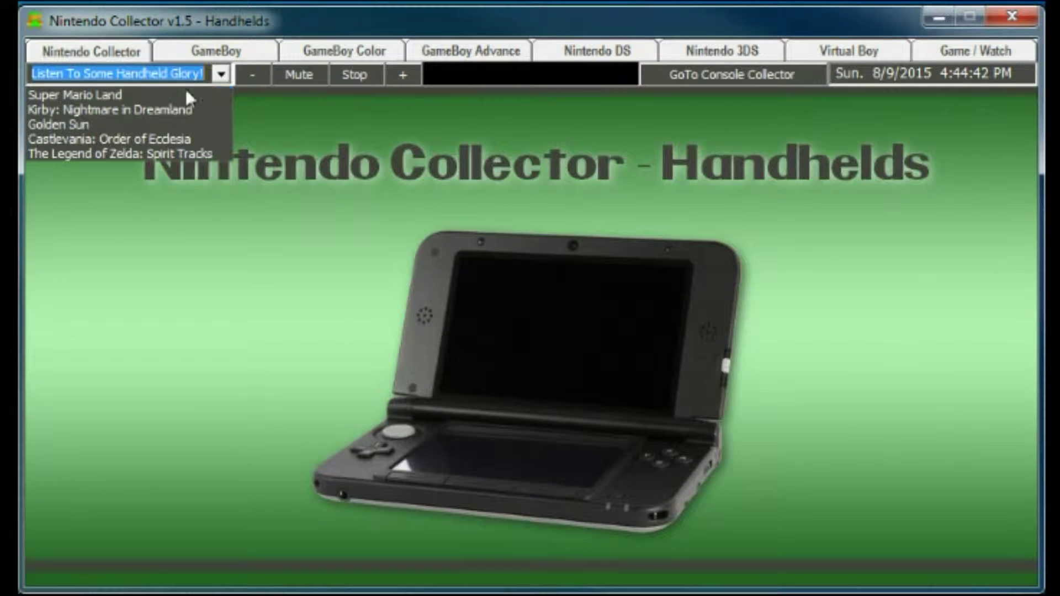
click(78, 98)
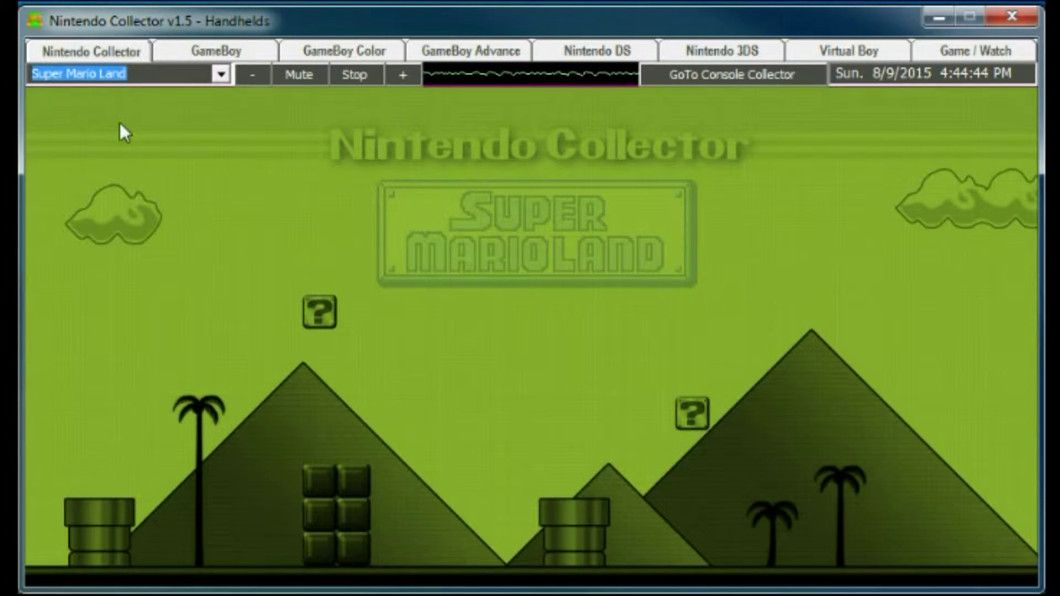
Lower the music volume and play Kirby: Nightmare in Dreamland, Golden Sun and The Legend of Zelda: Spirit Tracks
click(260, 74)
click(261, 76)
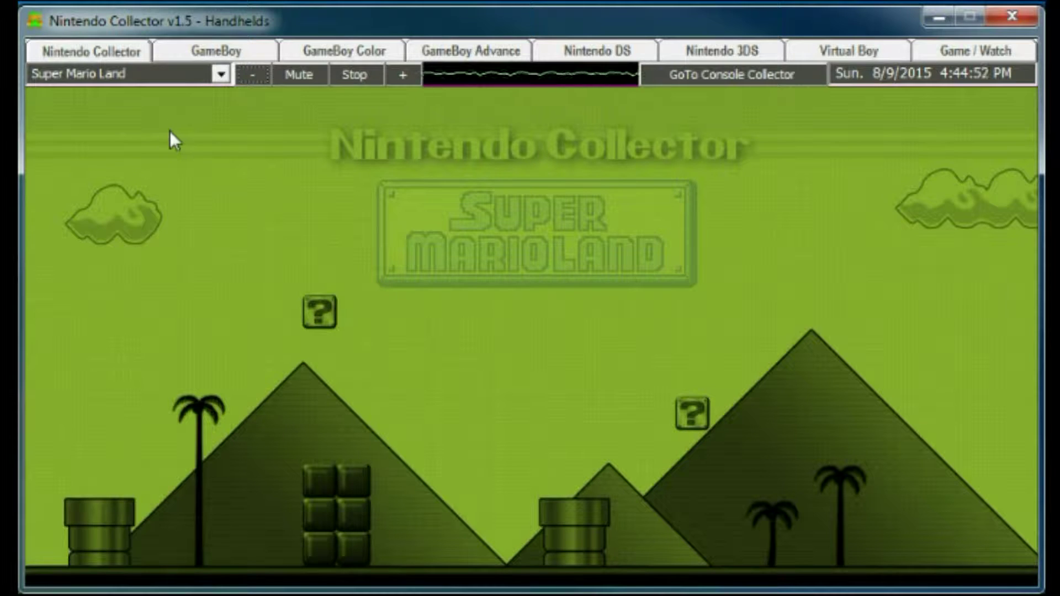
click(159, 74)
scroll(159, 75, down, 1)
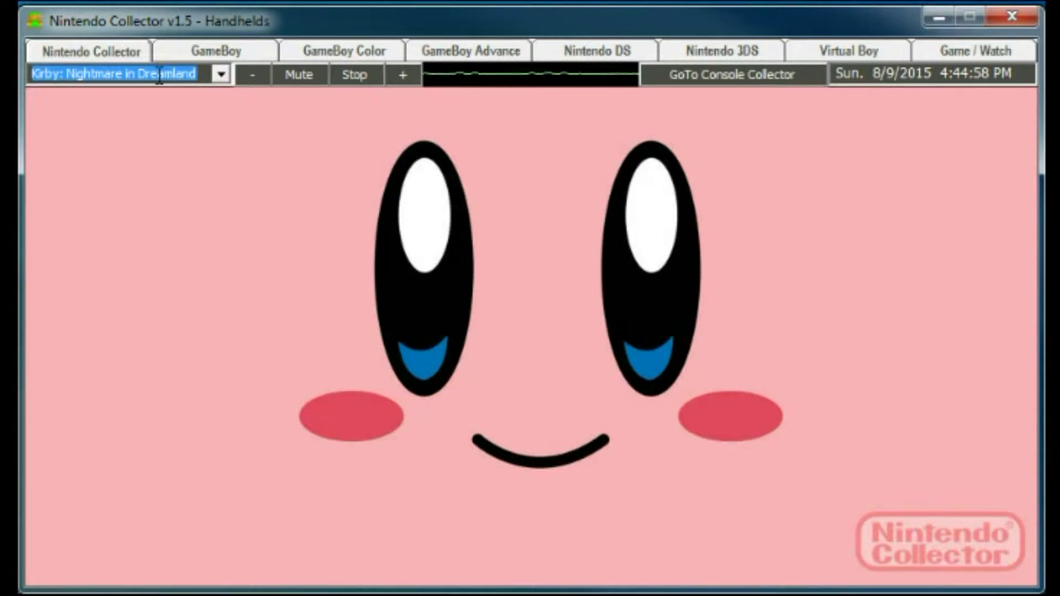
scroll(159, 75, down, 1)
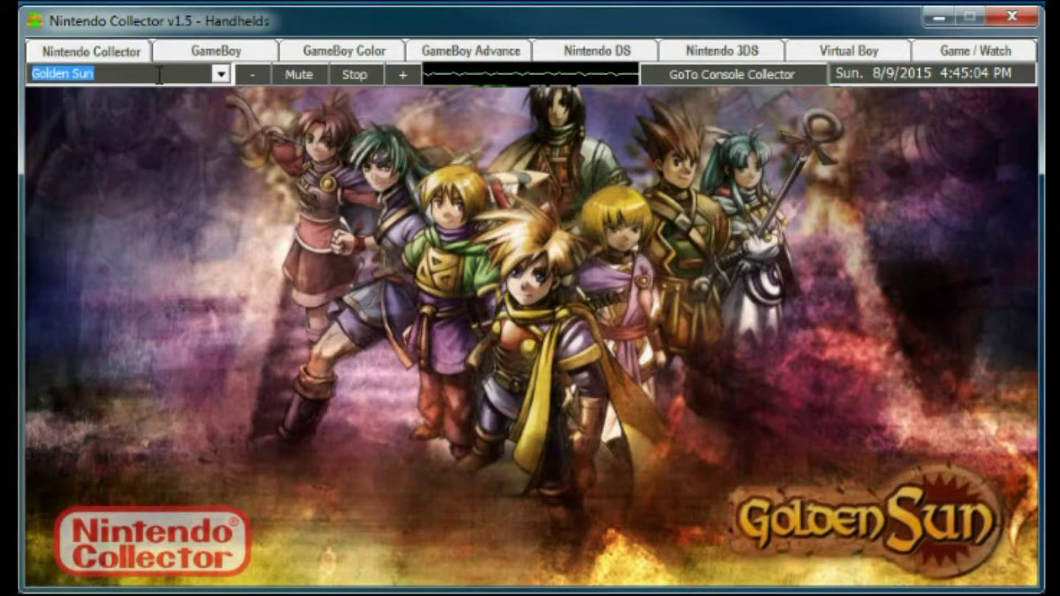
scroll(159, 74, down, 1)
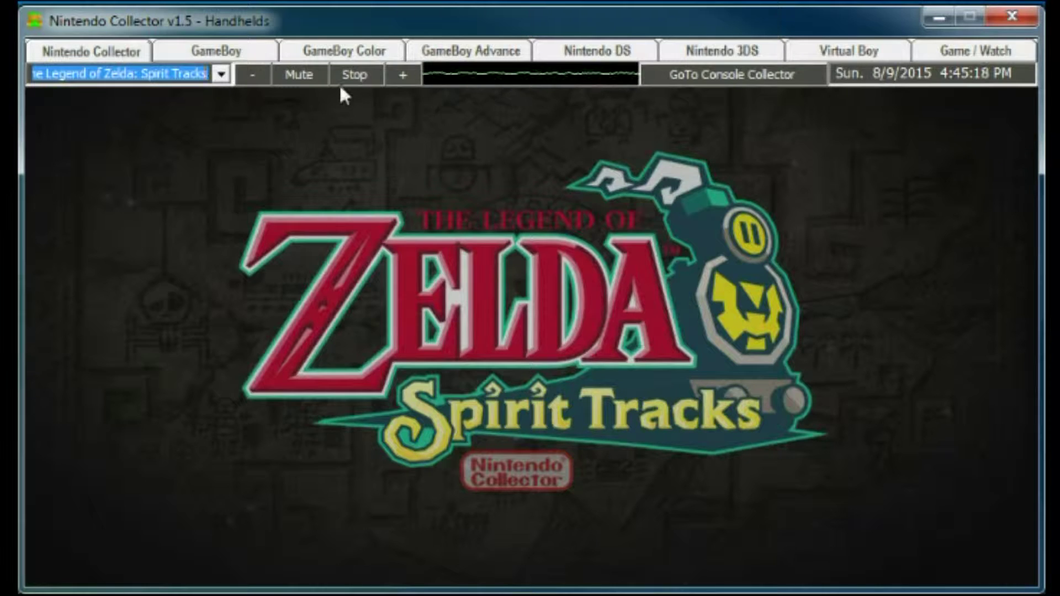
Stop the Spirit Tracks music and look at the handheld music list
click(352, 75)
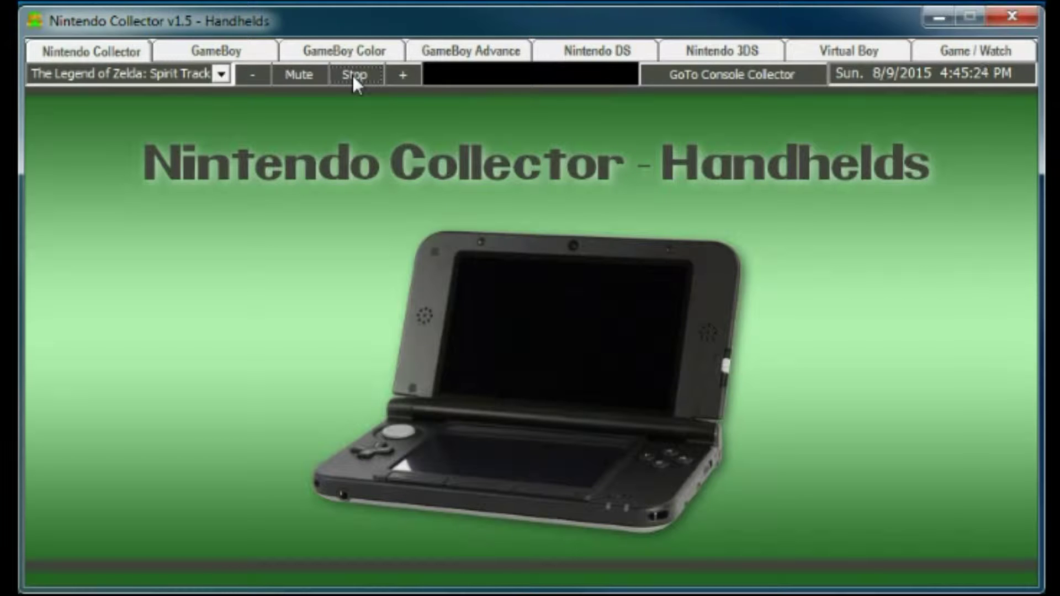
click(222, 75)
click(222, 75)
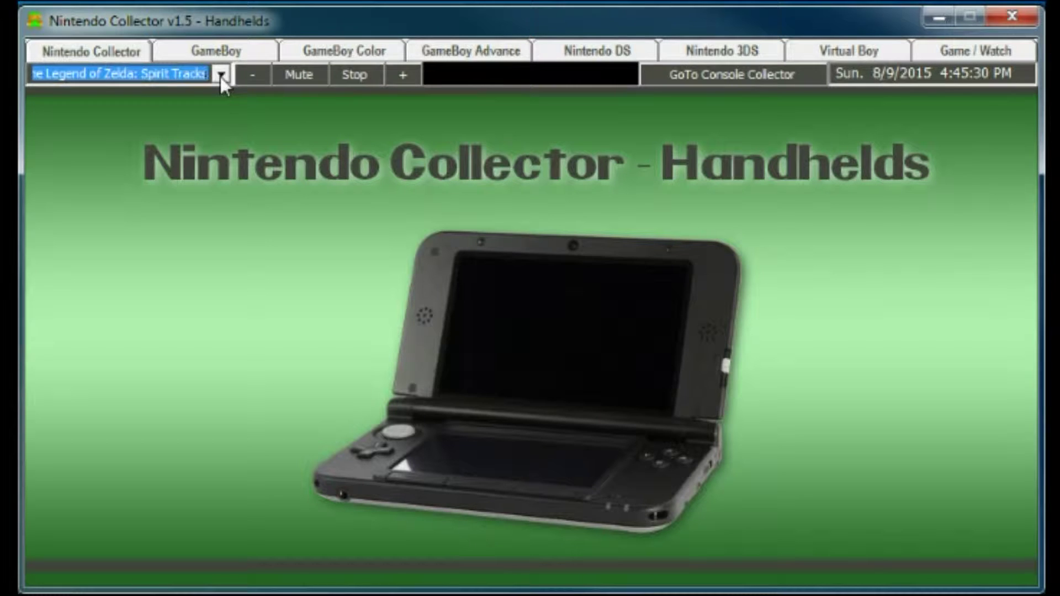
Open the GameBoy collection page and look at its preset game list
click(227, 48)
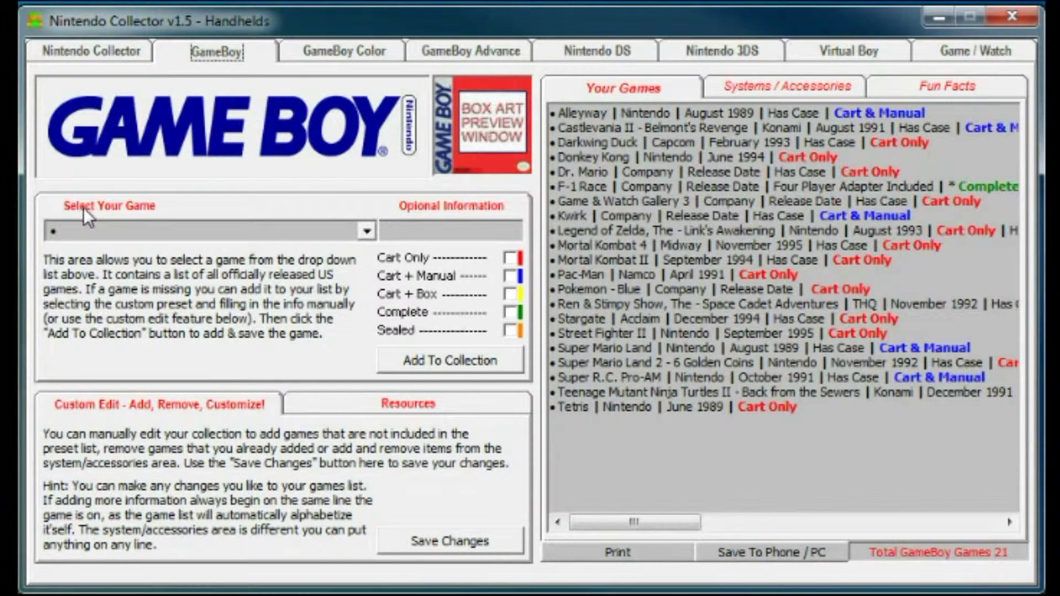
click(367, 231)
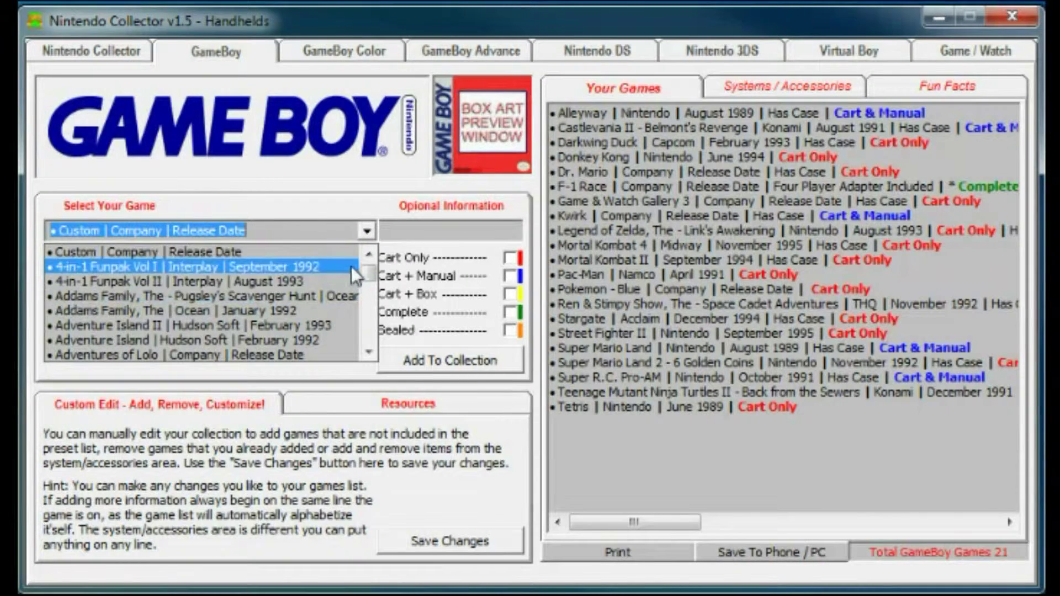
mouse_move(365, 272)
mouse_down()
mouse_move(373, 337)
mouse_move(378, 267)
mouse_up()
Look up preset games starting with "supe" and select Super Mario Land 2 - 6 Golden Coins
click(295, 228)
drag(293, 230, 61, 236)
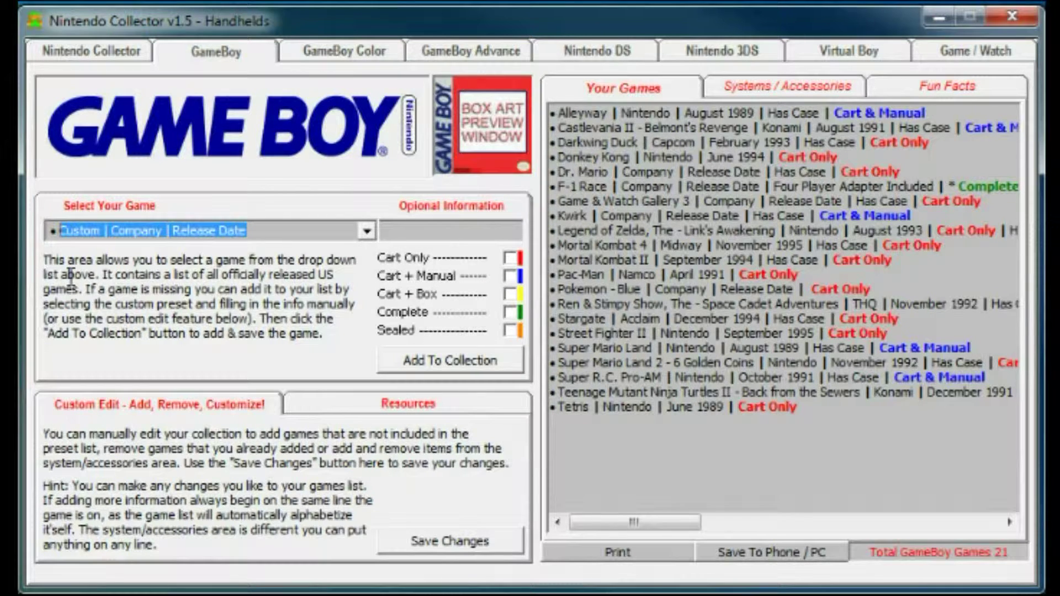
text(sup)
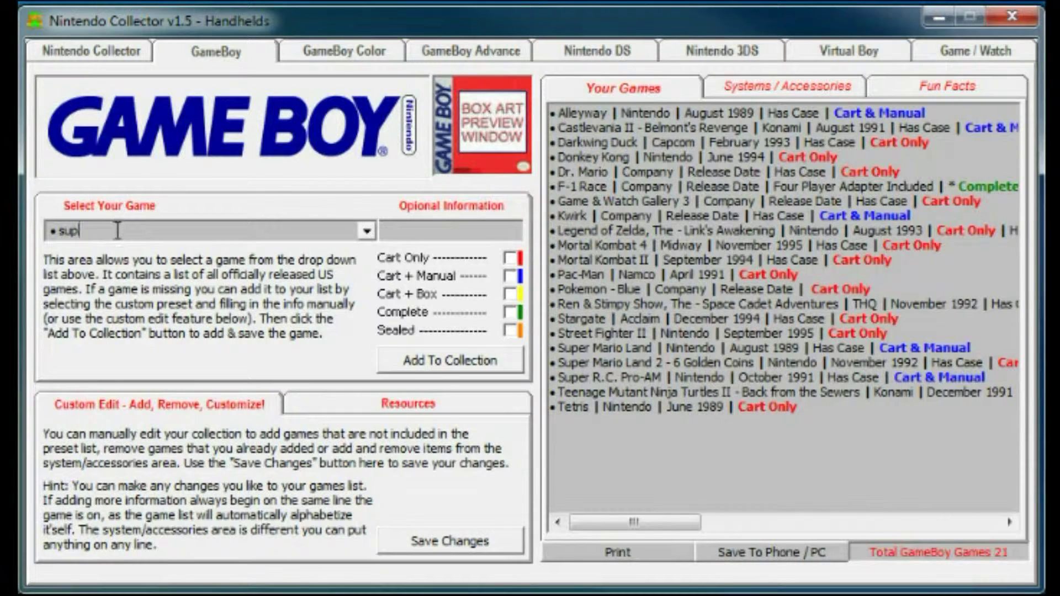
text(e)
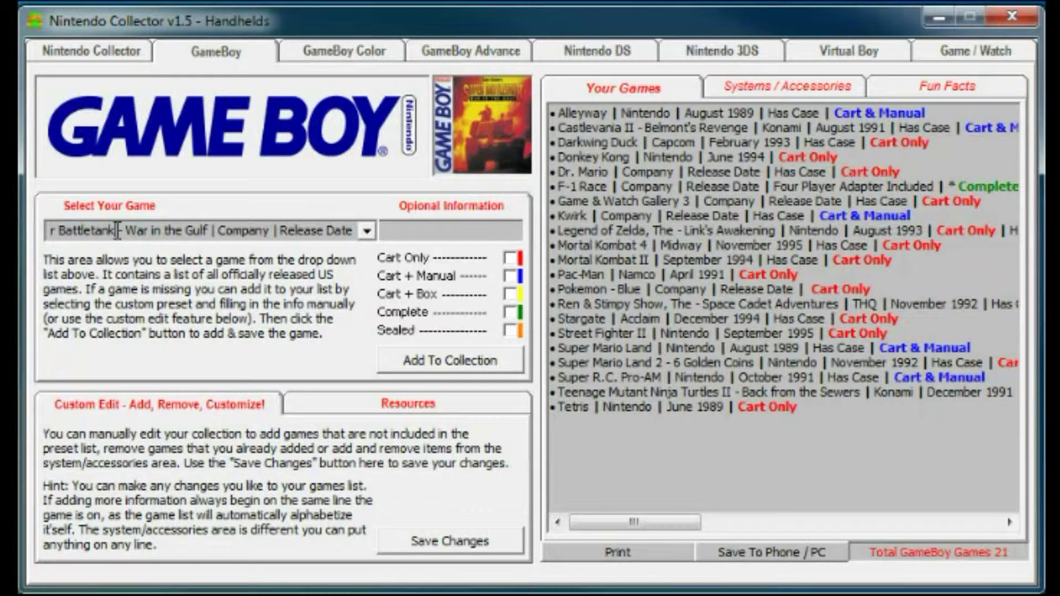
drag(117, 231, 29, 232)
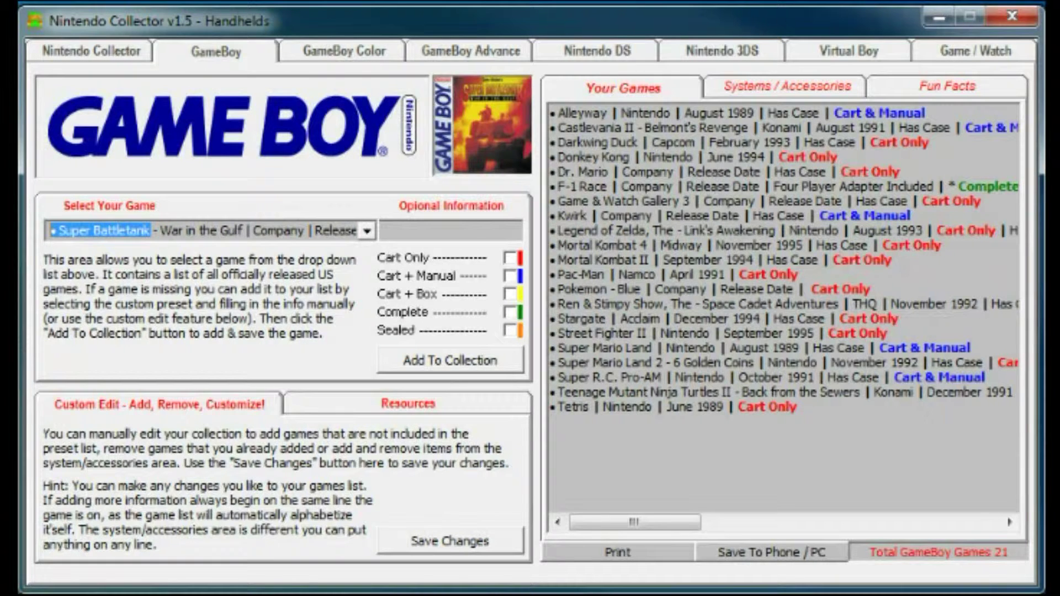
click(95, 231)
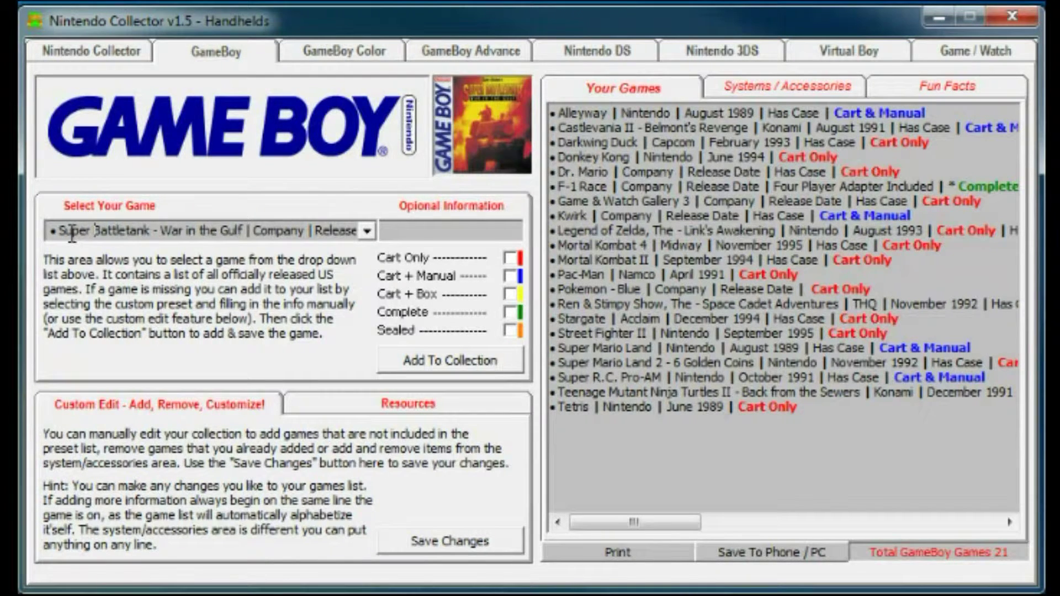
key(Down)
key(Down)
key(Down)
key(Down)
key(Down)
key(Down)
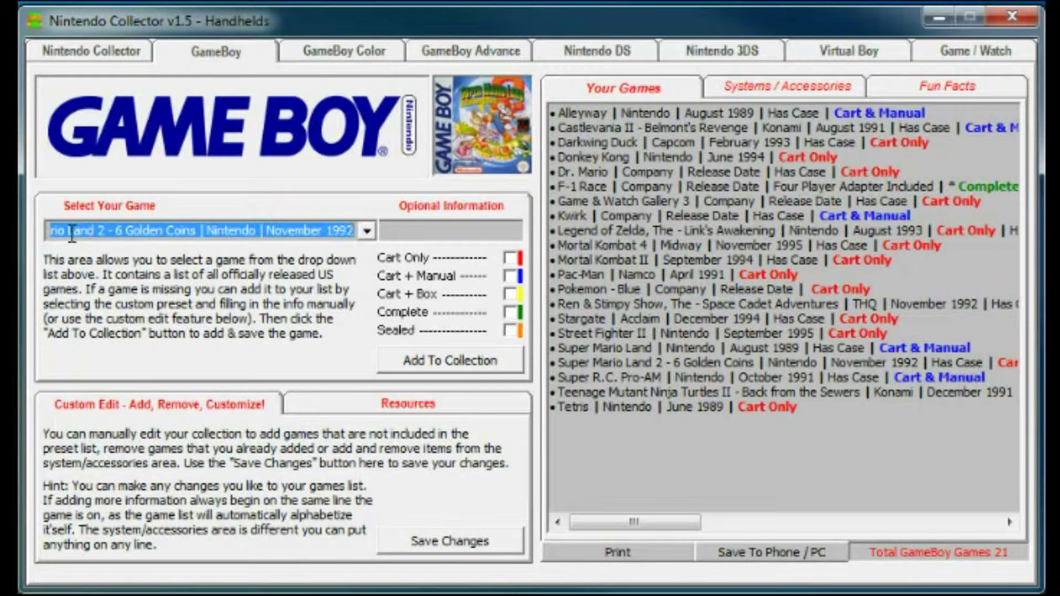
Add Super Mario Land 2 to the GameBoy collection as Sealed with the optional information "Mint", and highlight its new entry
mouse_move(420, 228)
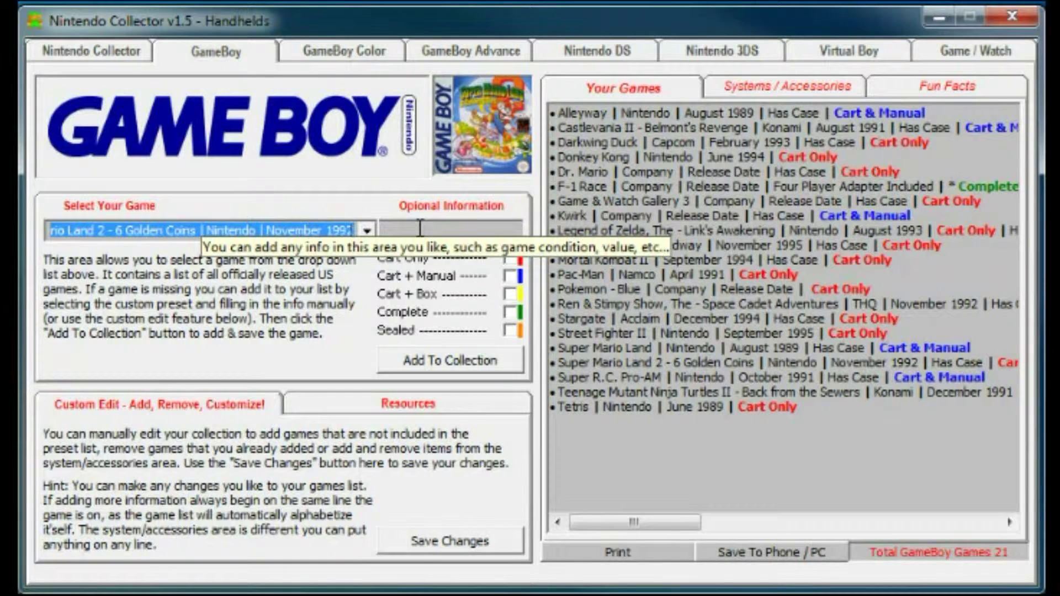
click(420, 229)
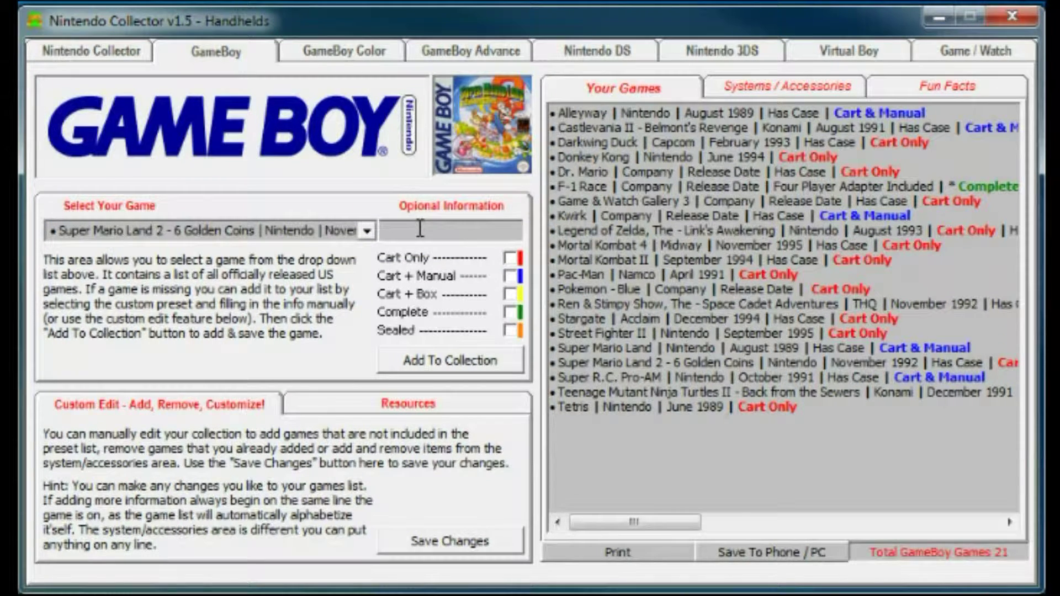
text(Mint)
click(456, 360)
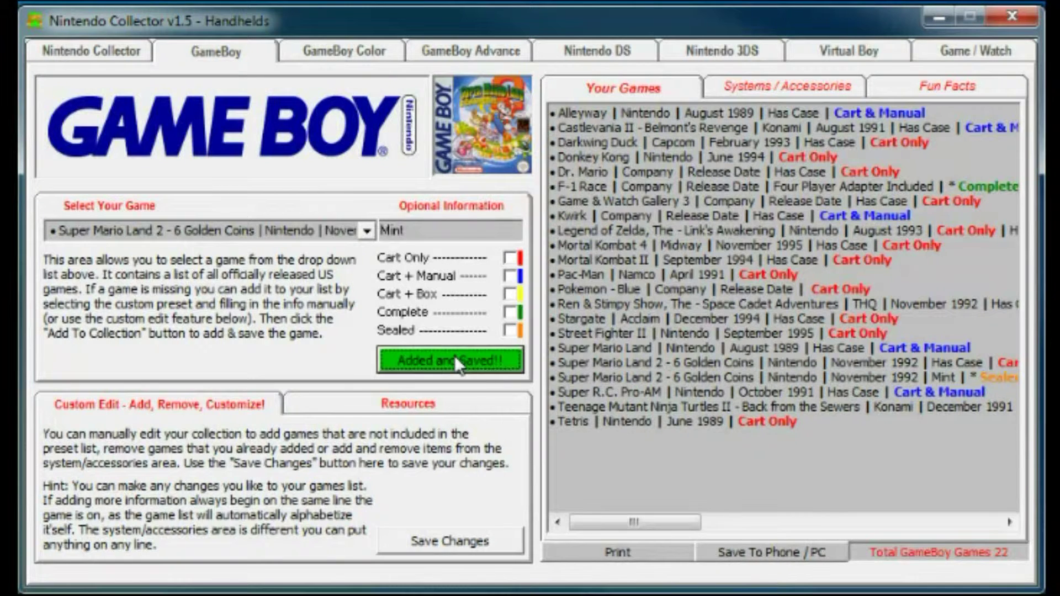
drag(555, 377, 1016, 379)
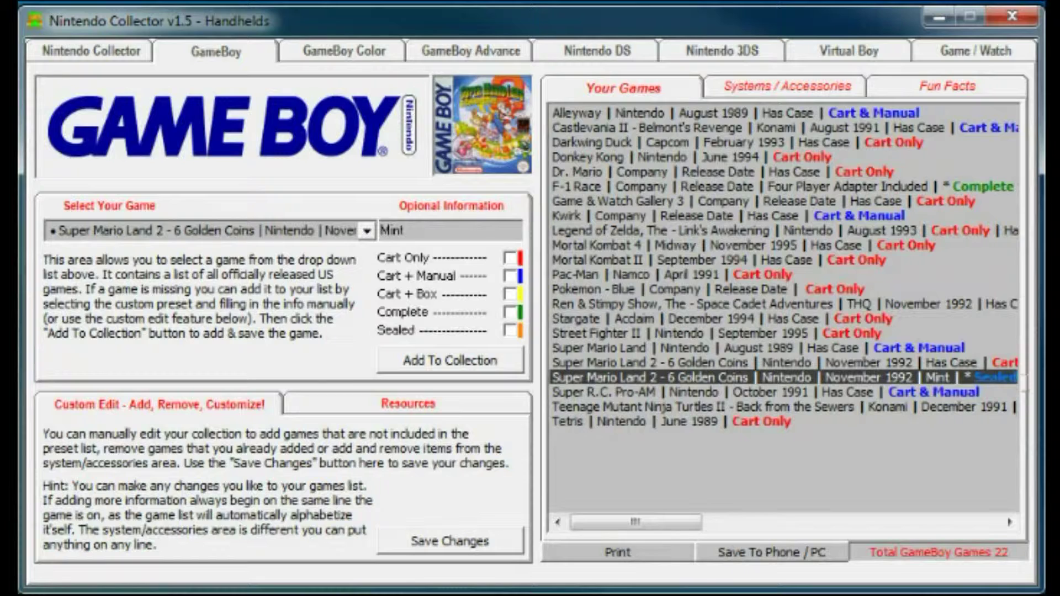
click(885, 462)
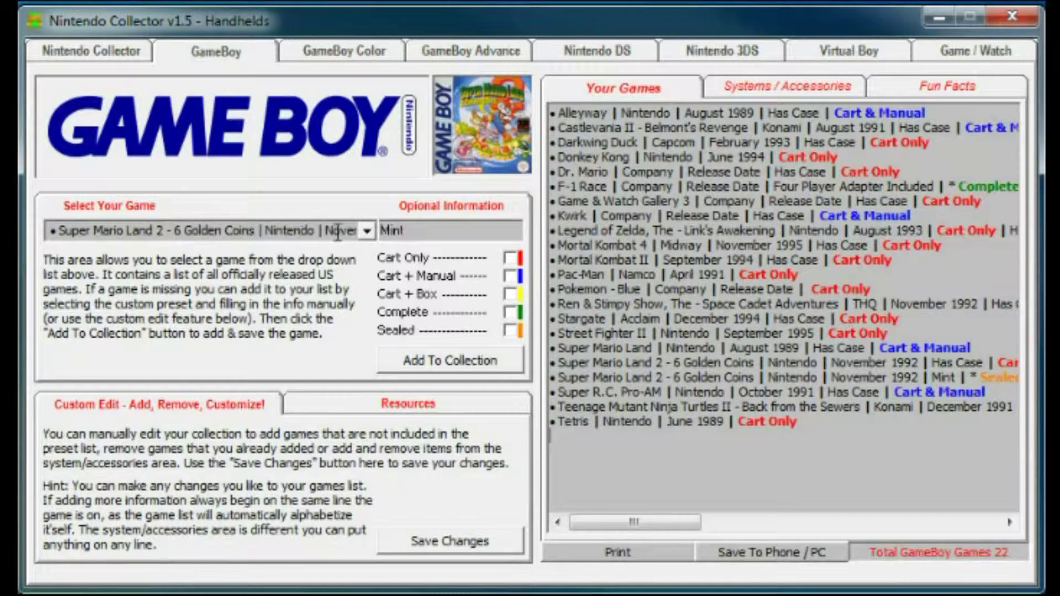
Replace the selected game with the custom text "ffffsdffd dffsdfdf sdfsdfsdf" and add it to the collection
click(360, 232)
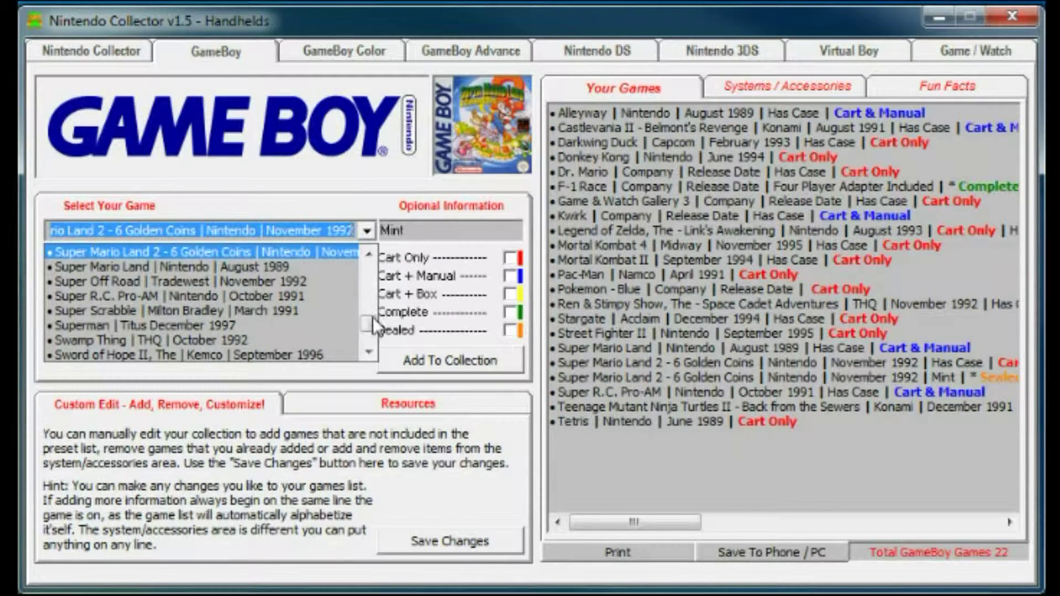
drag(372, 322, 367, 270)
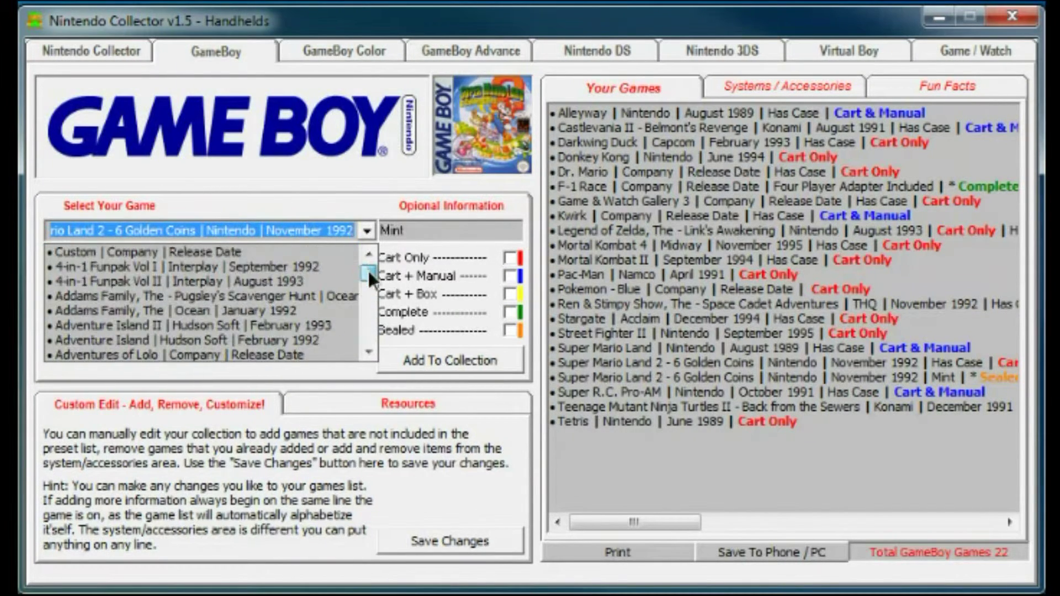
key(Escape)
click(351, 231)
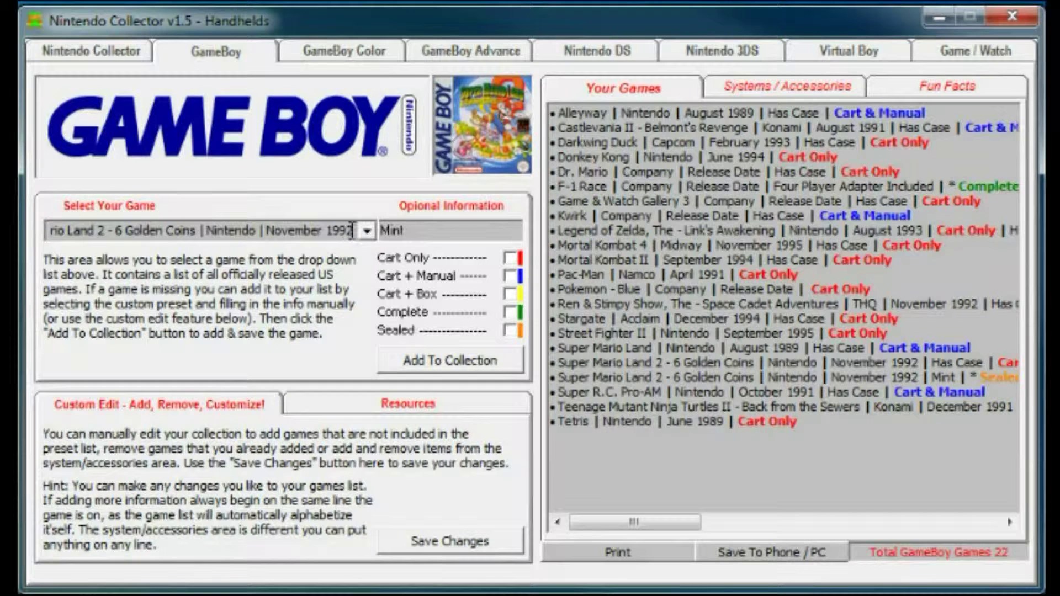
drag(352, 231, 59, 233)
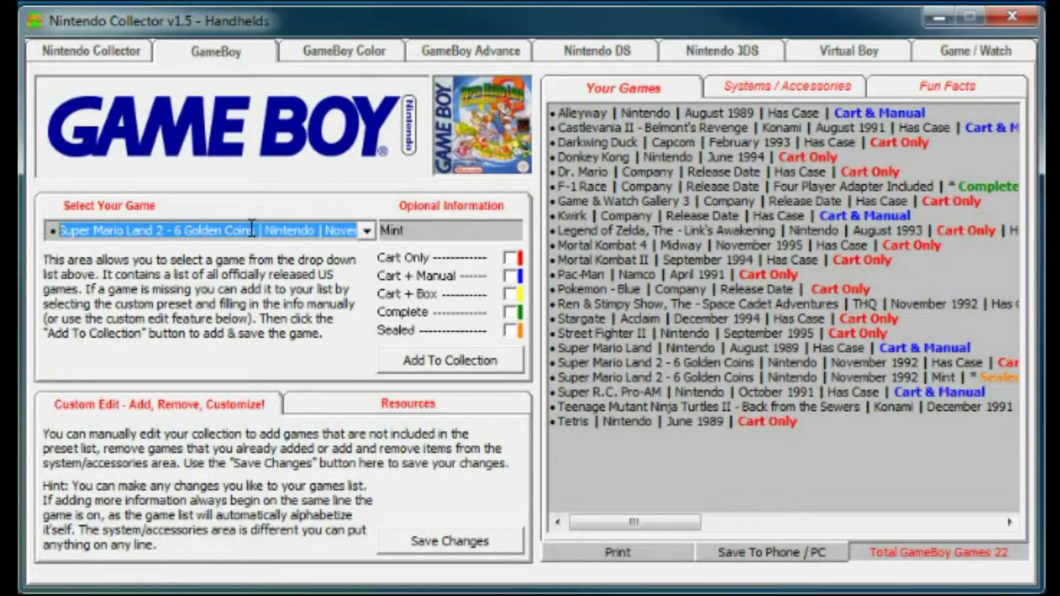
key(BackSpace)
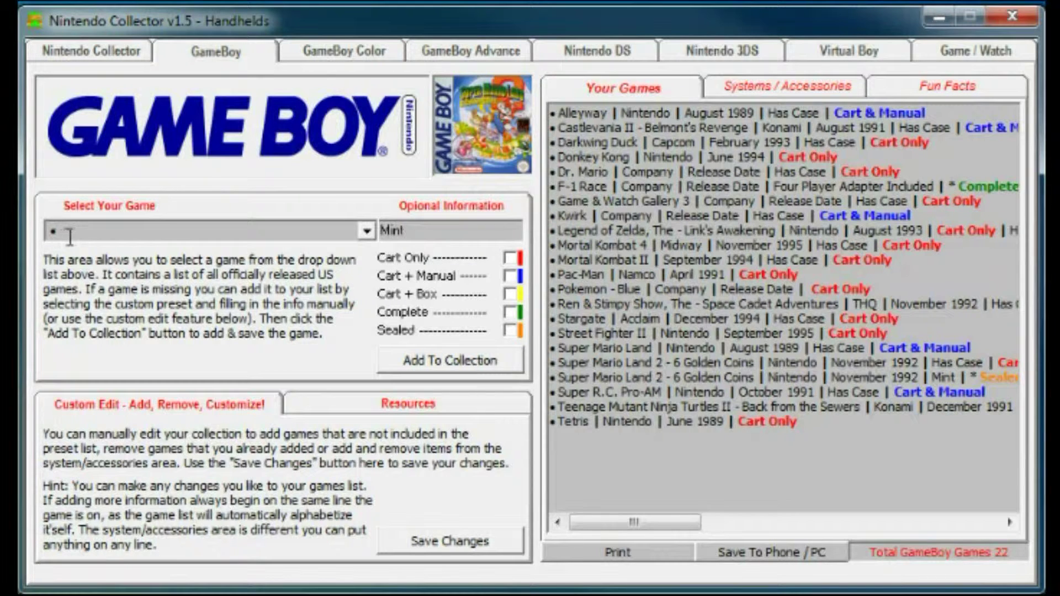
text(ffffsdffd dffsdfd)
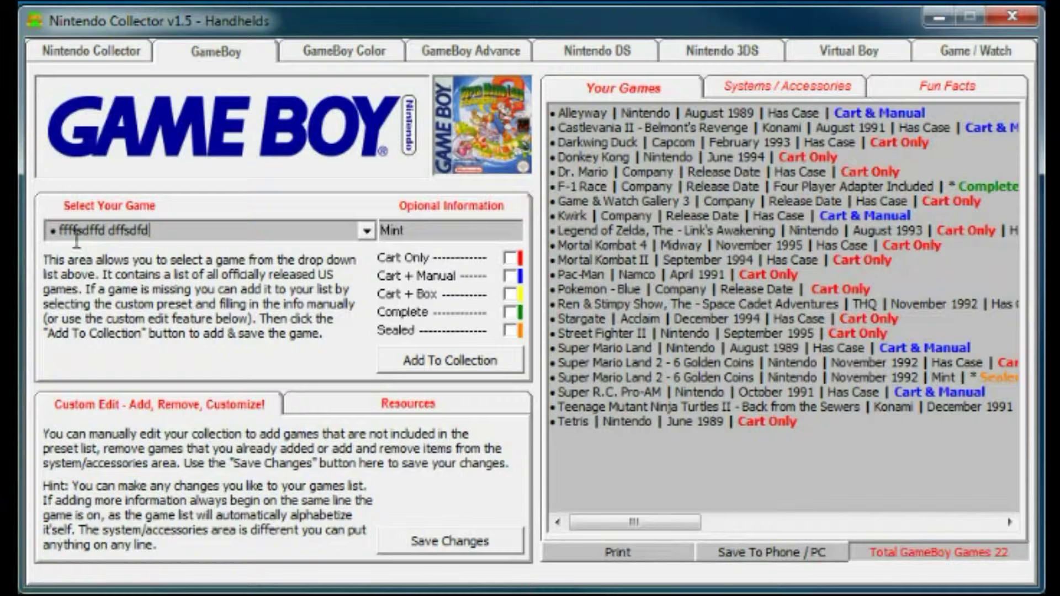
text(f sdfsdfsdf)
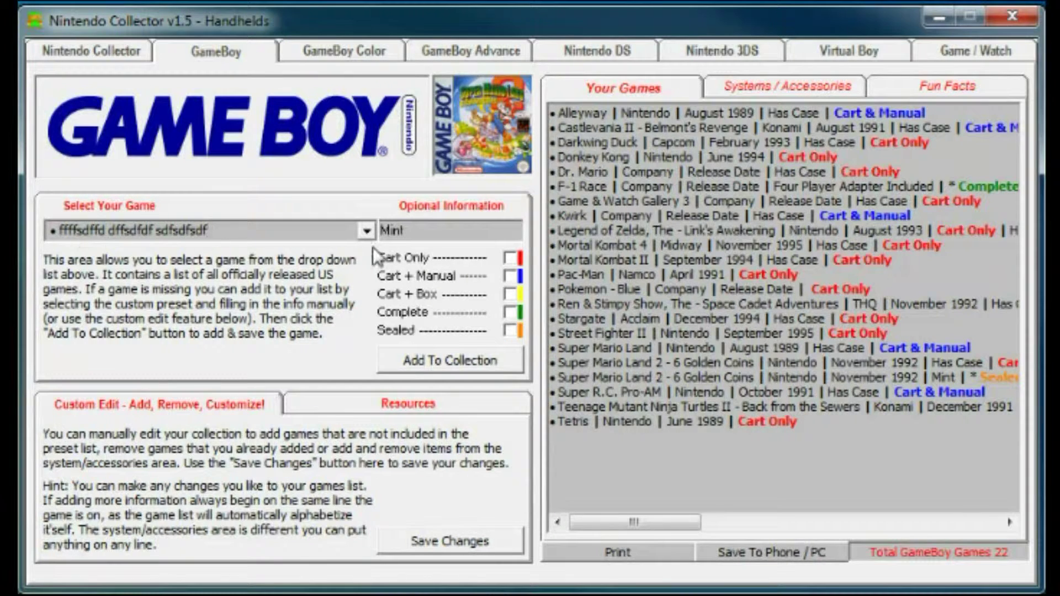
click(481, 361)
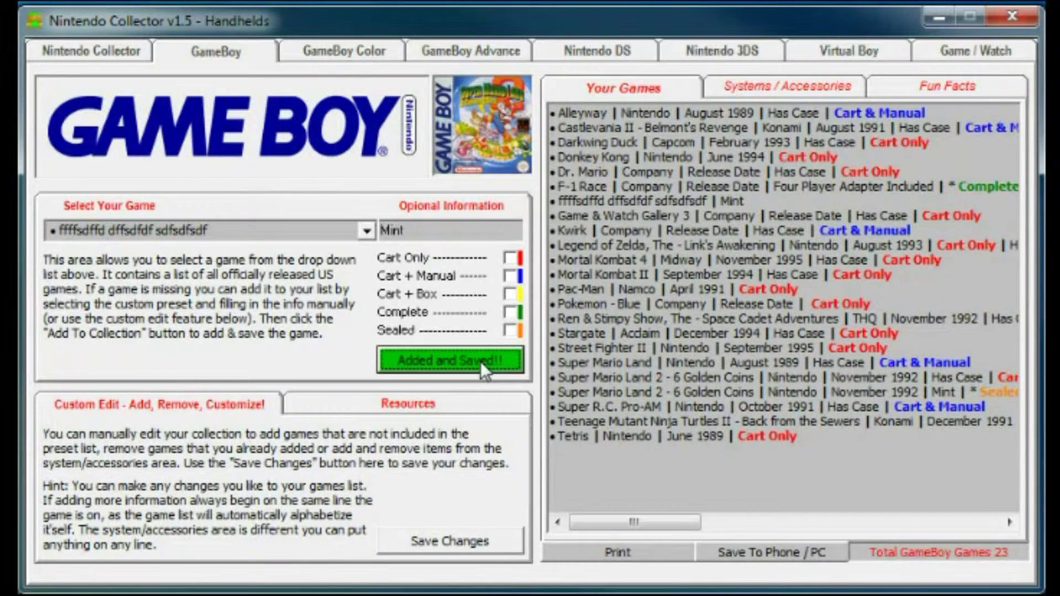
Select the Custom preset and replace its game name with "hjhjhg"
click(367, 231)
click(140, 250)
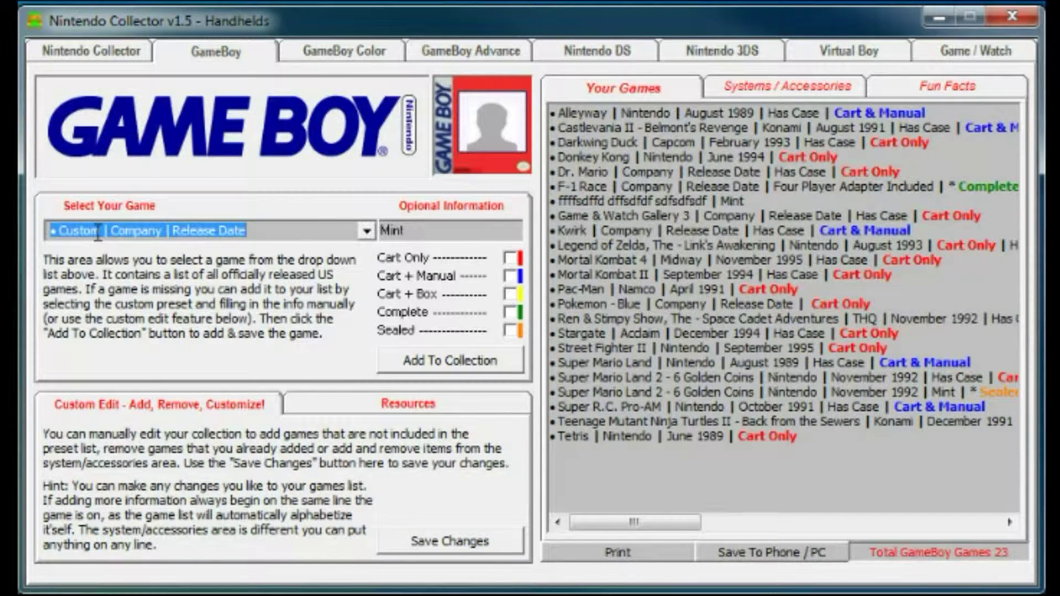
drag(99, 232, 60, 232)
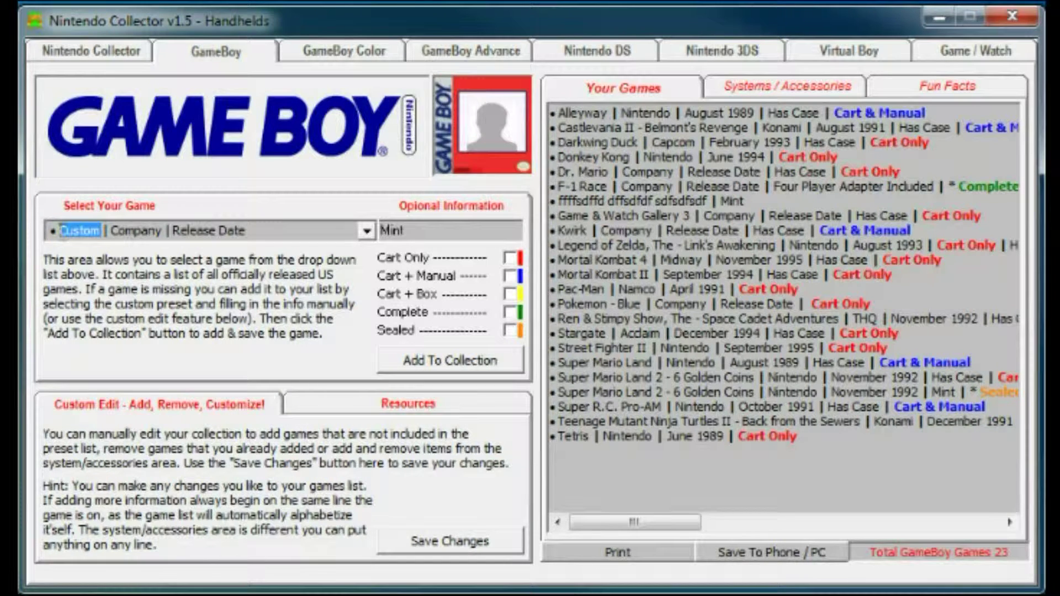
text(hjhjhg)
Set the custom game's company to "jghjgh" and its release date to "jhgjghjg"
click(153, 230)
key(BackSpace)
key(BackSpace)
key(BackSpace)
key(BackSpace)
key(BackSpace)
key(BackSpace)
key(BackSpace)
text(jghjgh)
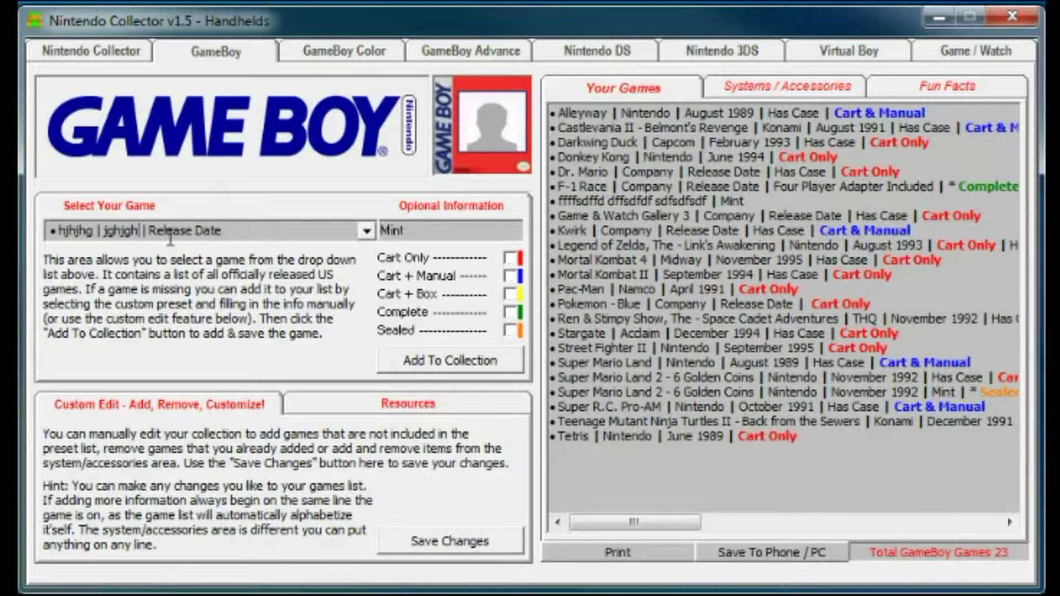
drag(223, 237, 152, 238)
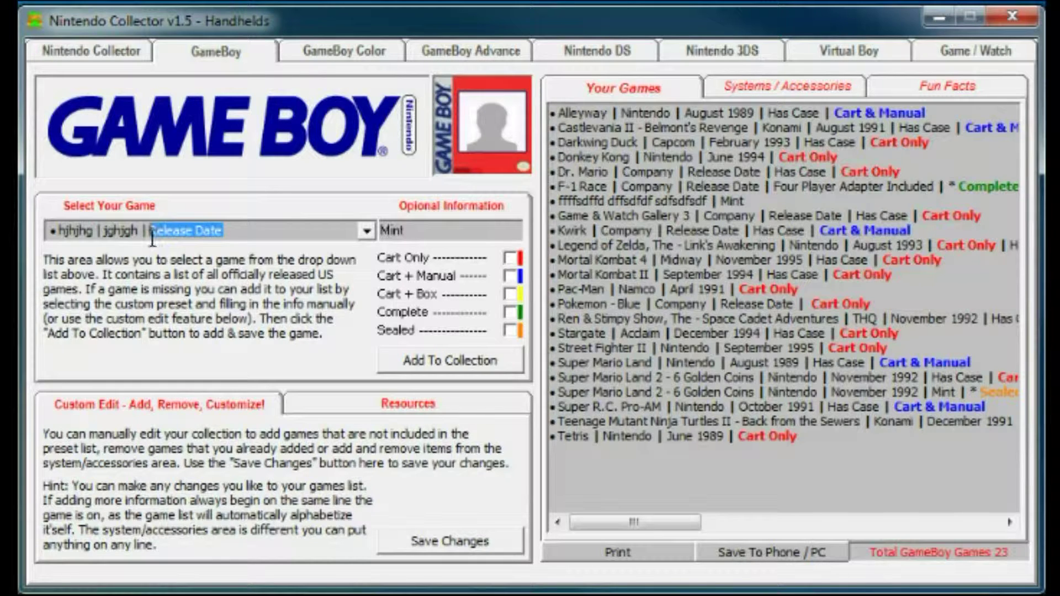
text(jhgjghjg)
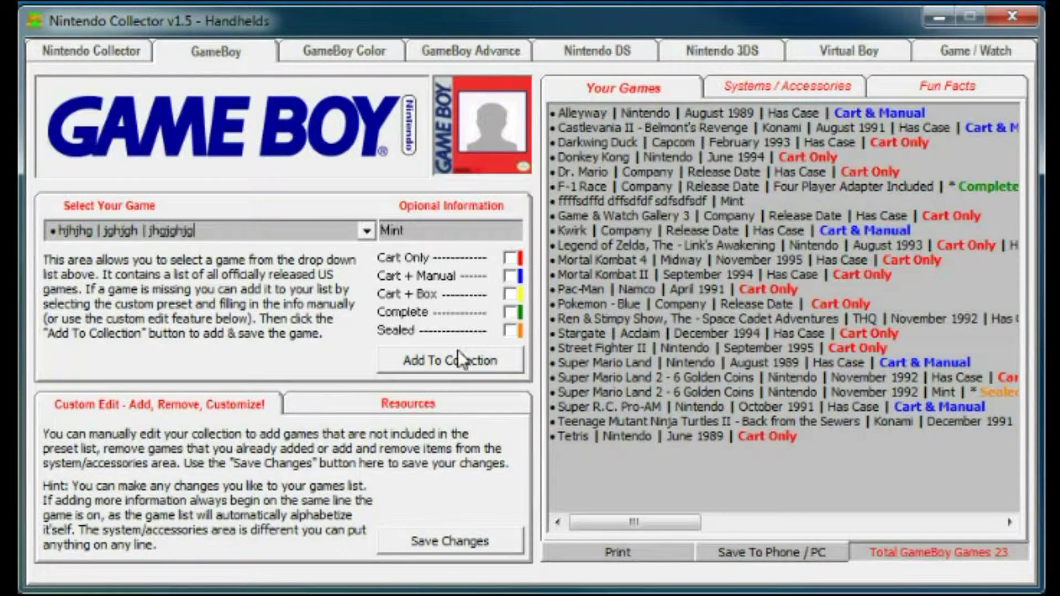
Add the custom game to the GameBoy collection and highlight its new entry in the games list
click(455, 360)
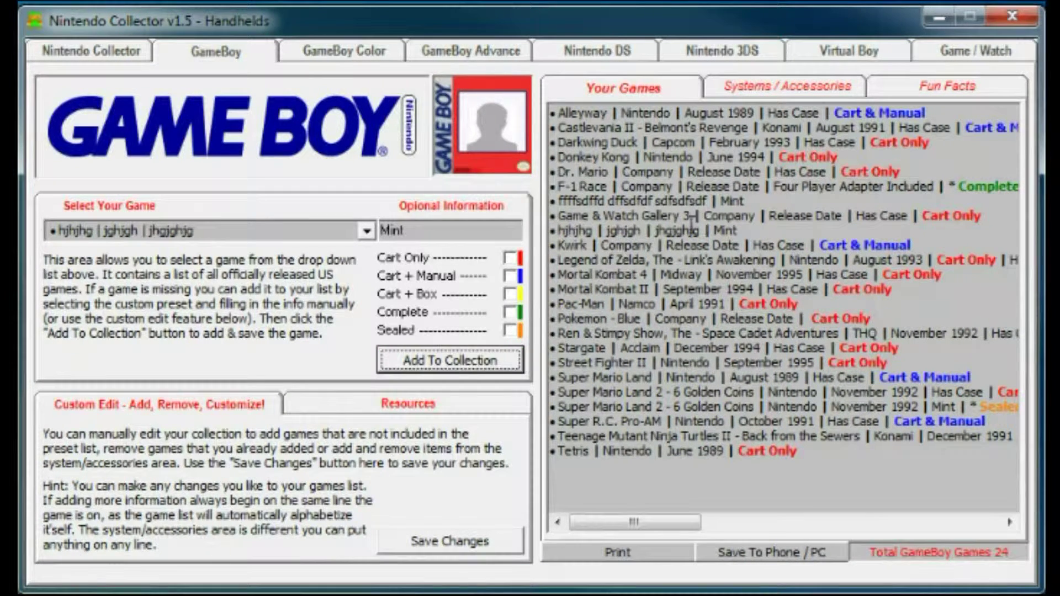
drag(756, 231, 515, 231)
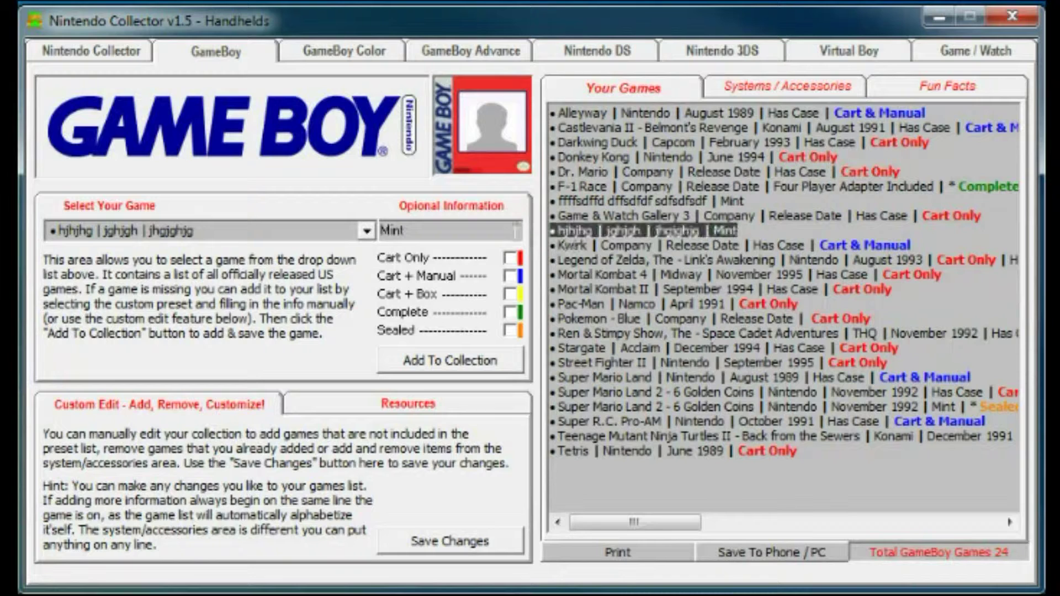
click(333, 350)
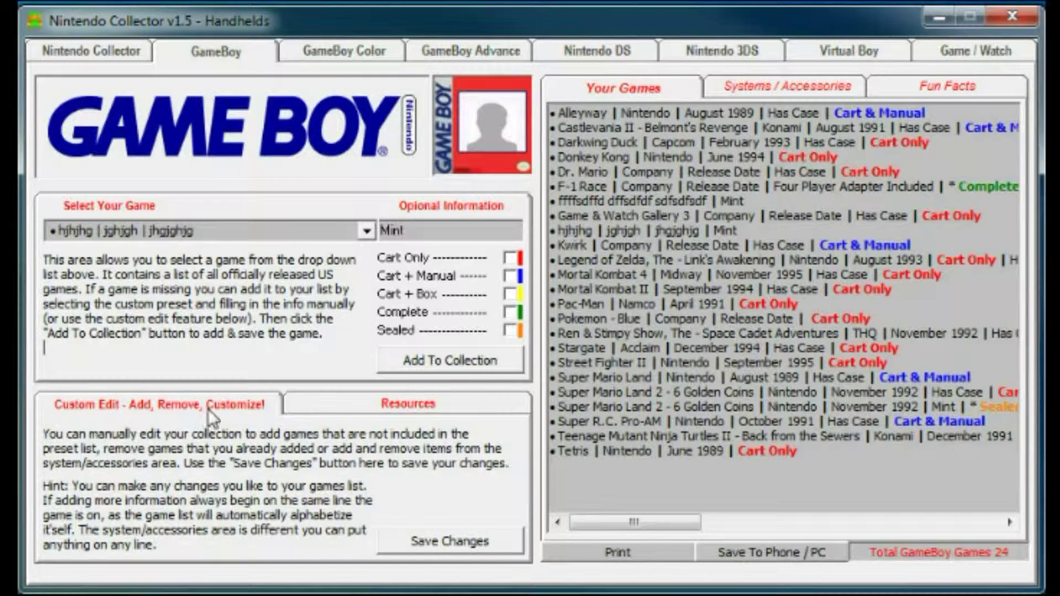
Delete the custom "hjhjhg | jghjgh | jhgjghjg" entry and its empty line from the GameBoy games list, and save the changes
click(913, 346)
click(671, 243)
shift+click(739, 231)
drag(739, 231, 550, 231)
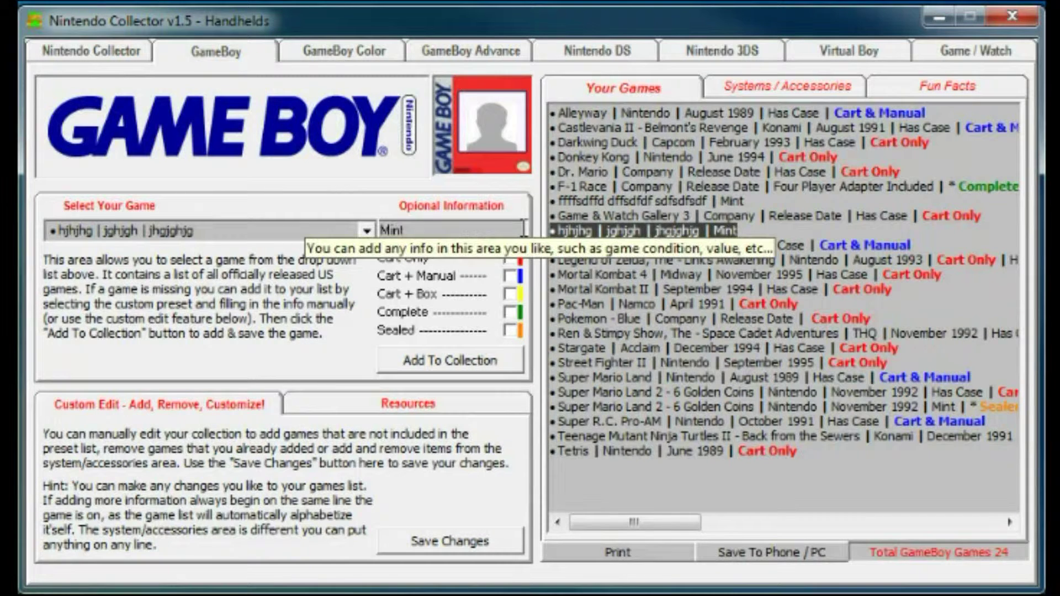
key(Delete)
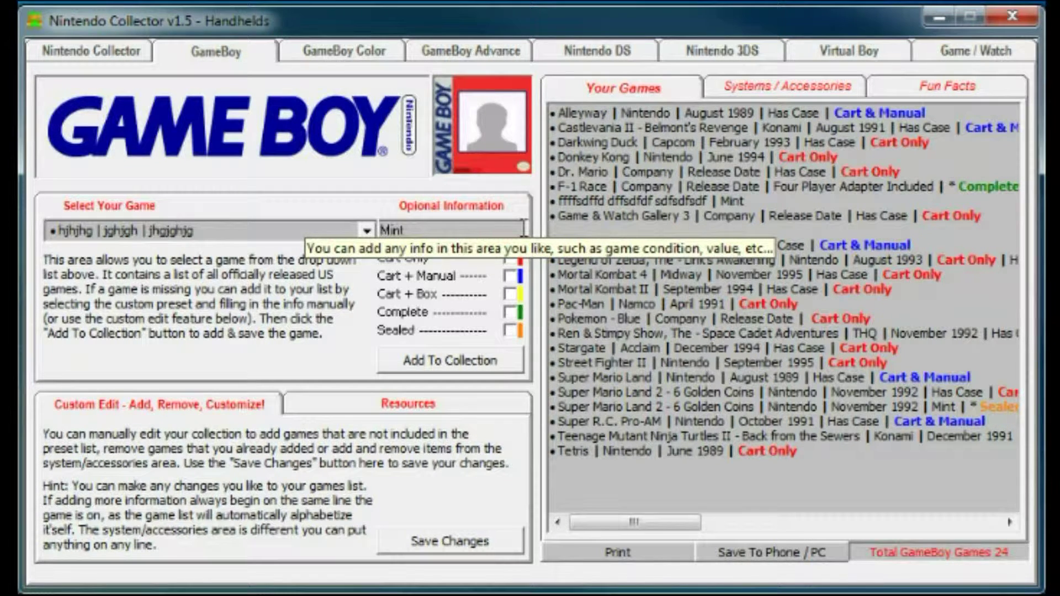
key(Delete)
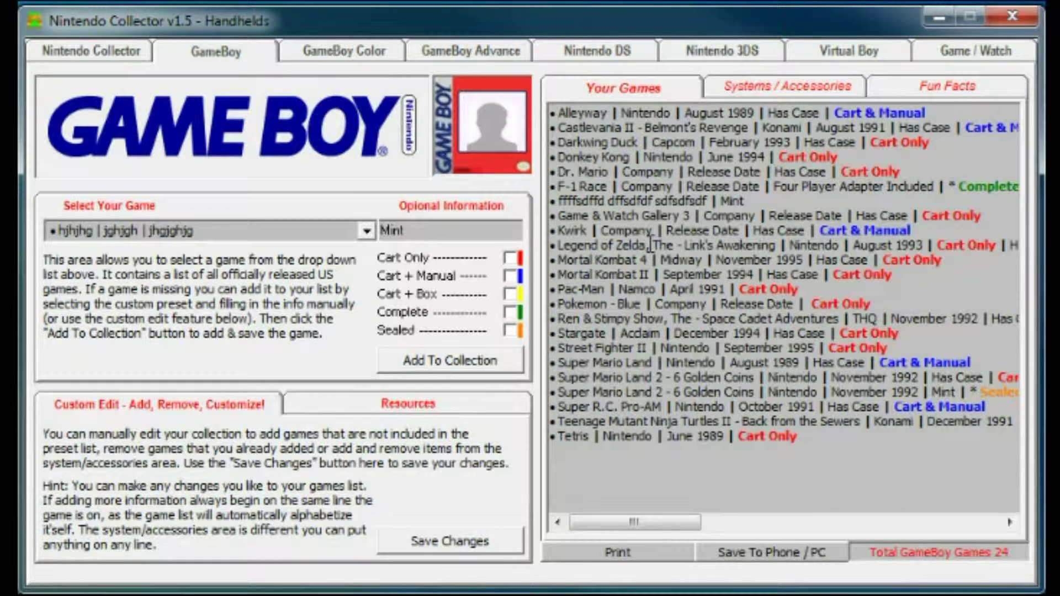
click(460, 542)
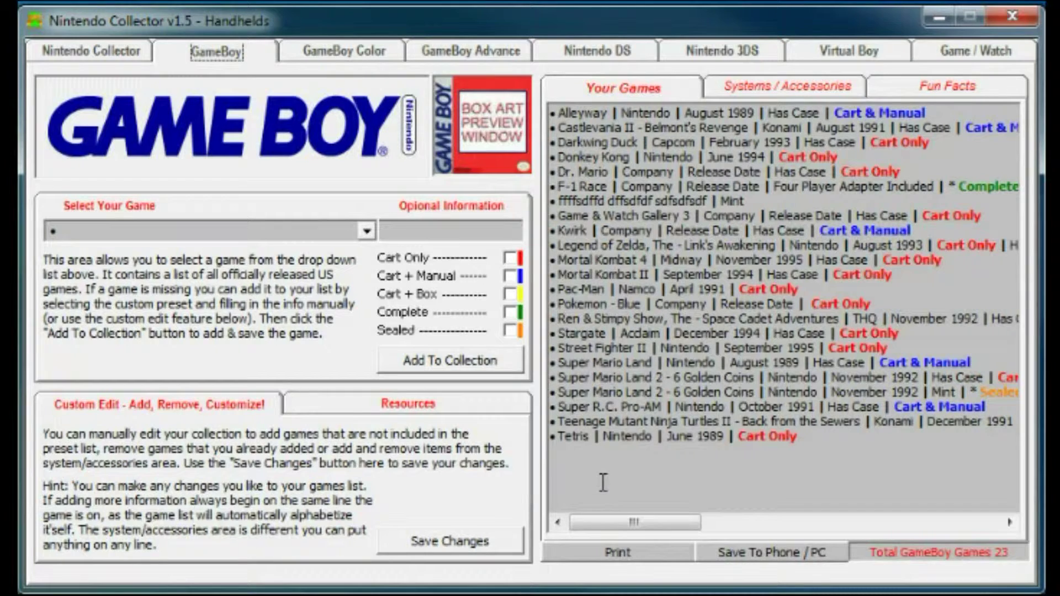
Add a bulleted game line "ghhgfh hgfhgfh hgfhgf Cart Only" below Tetris, save the changes, and highlight its sorted entry
click(829, 442)
key(Return)
key(BackSpace)
text(•ghhgfh)
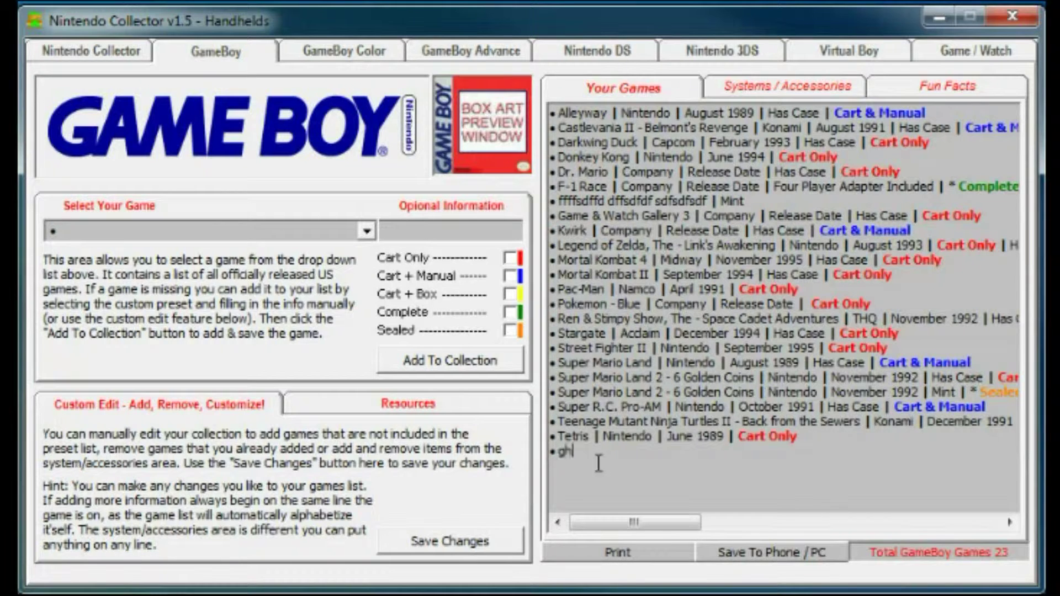
text( hgfhgfh hgfhgf)
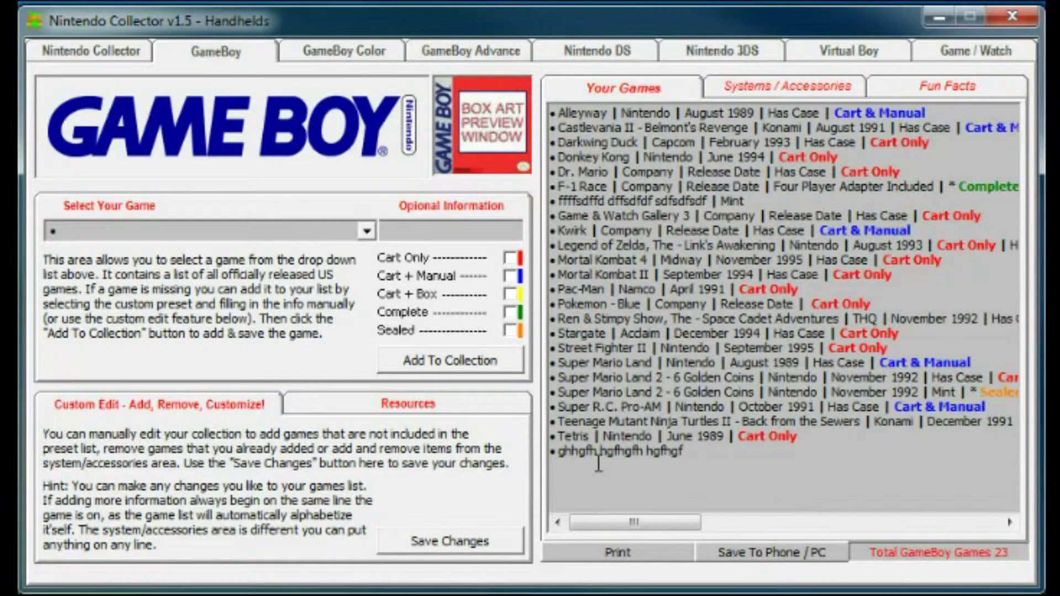
text( Cart Only)
drag(743, 451, 685, 458)
click(701, 465)
click(472, 539)
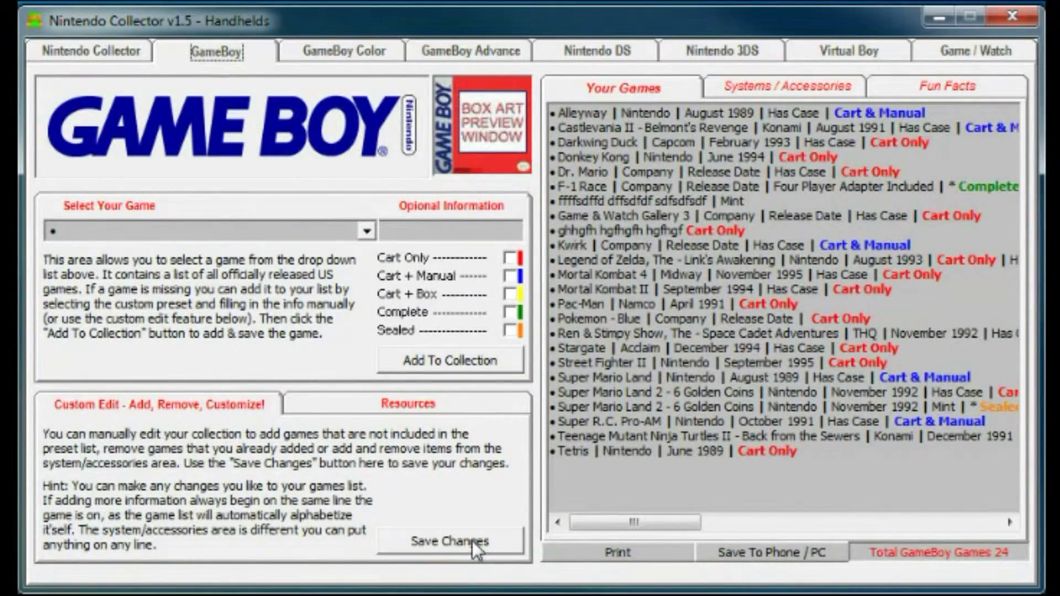
drag(754, 230, 534, 232)
click(625, 284)
Remove the "Has Case" note and its extra separator from the Castlevania II entry, and save the changes
drag(951, 128, 900, 128)
key(BackSpace)
key(BackSpace)
key(BackSpace)
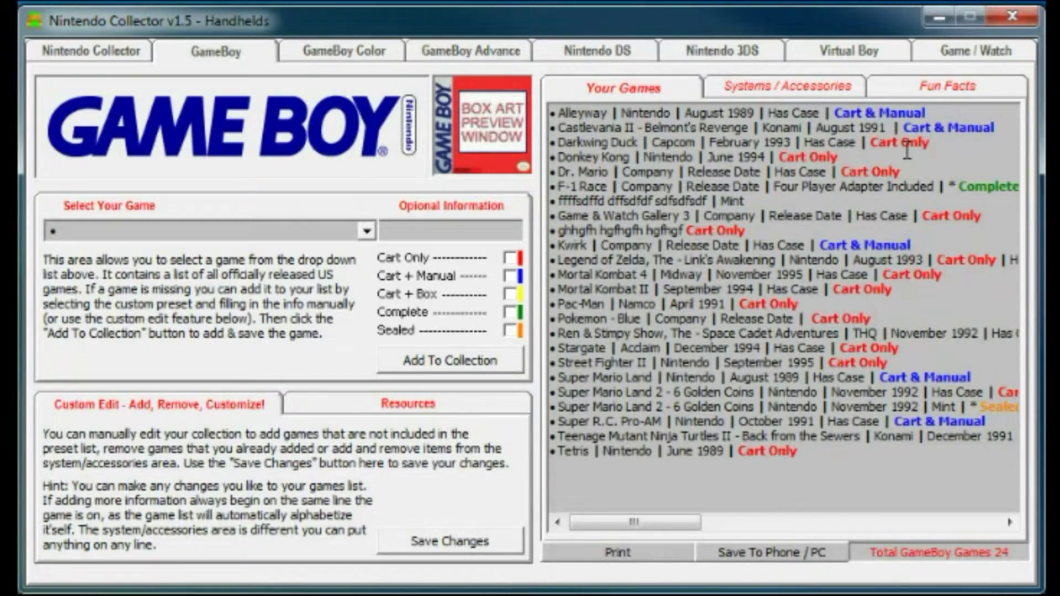
key(BackSpace)
click(447, 538)
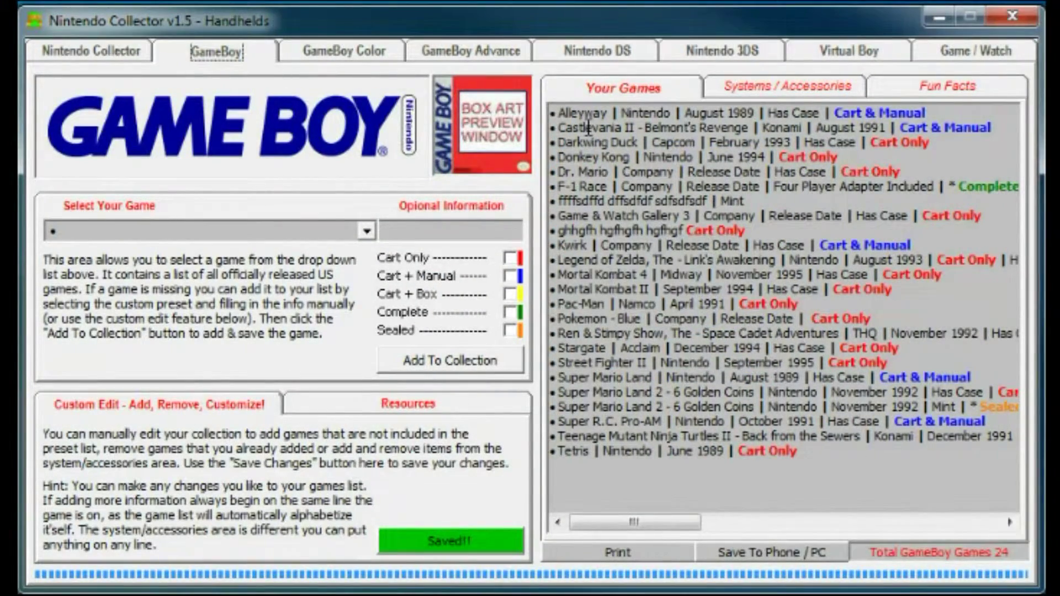
Insert an unbulleted line of filler text ending in "rerwerewrerewrwer" below the Castlevania II entry, and save the changes
drag(588, 128, 642, 128)
click(591, 128)
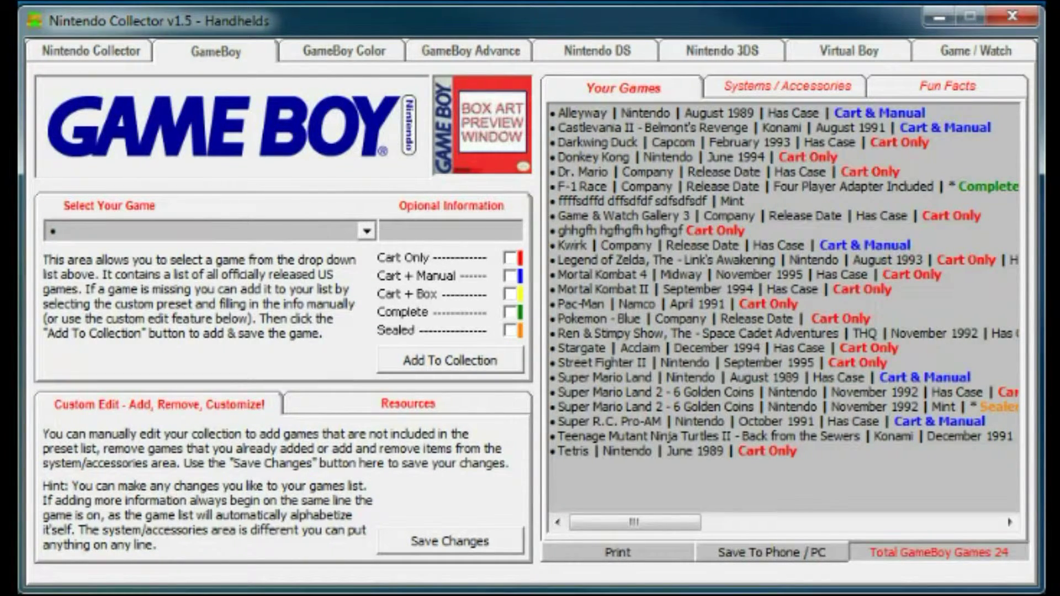
click(1001, 131)
key(Return)
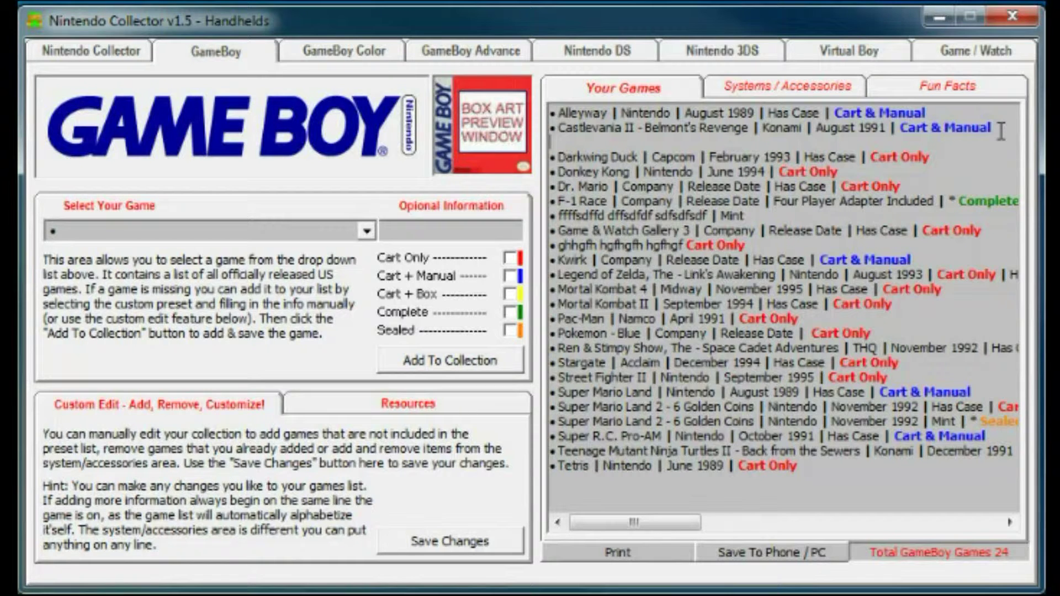
text(wewewewewewewewewqwewe)
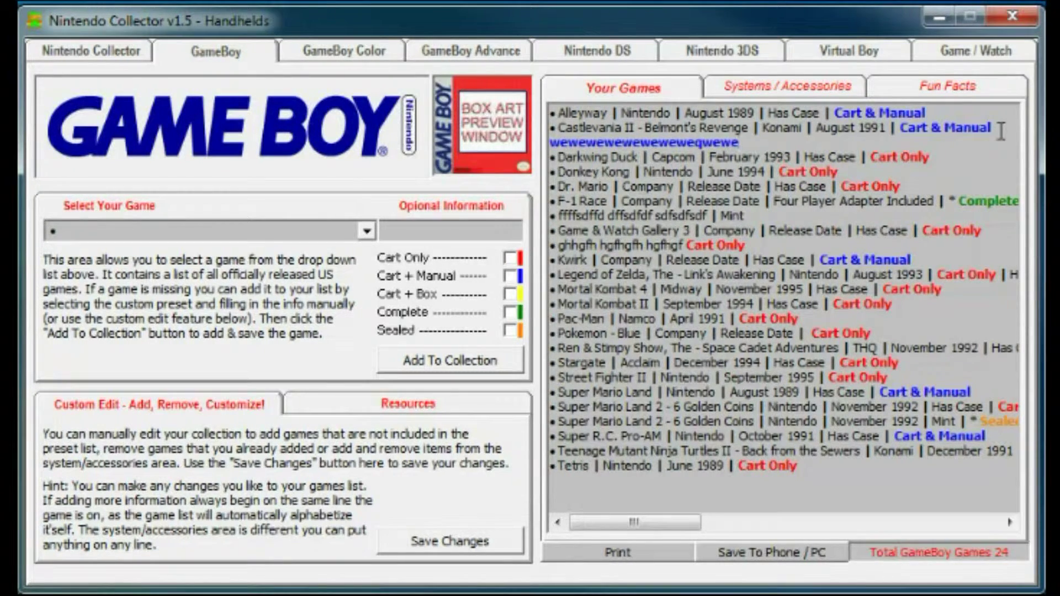
text( rerwerewrerewrwer)
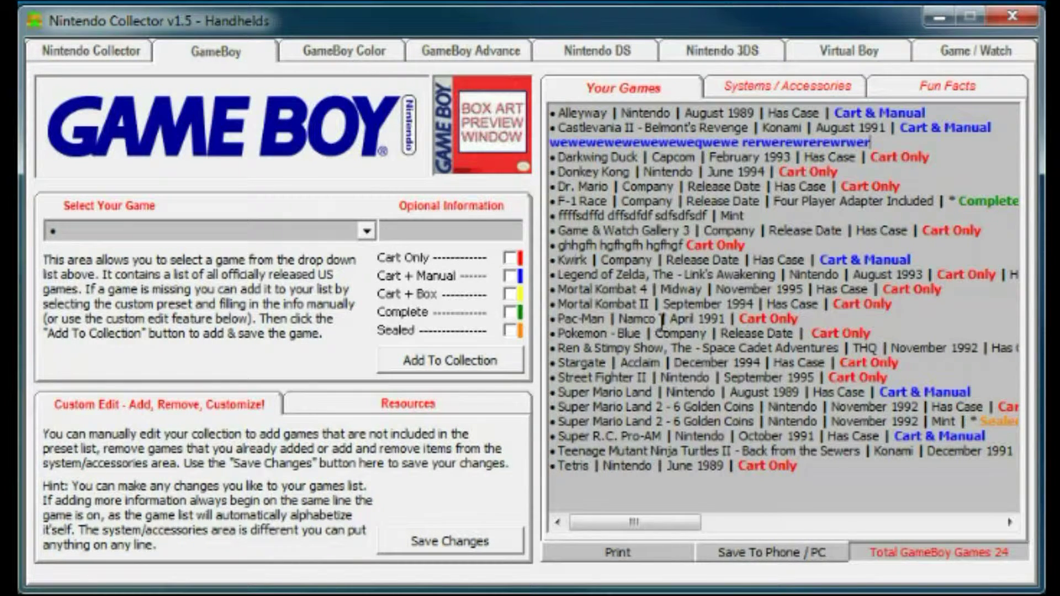
click(473, 541)
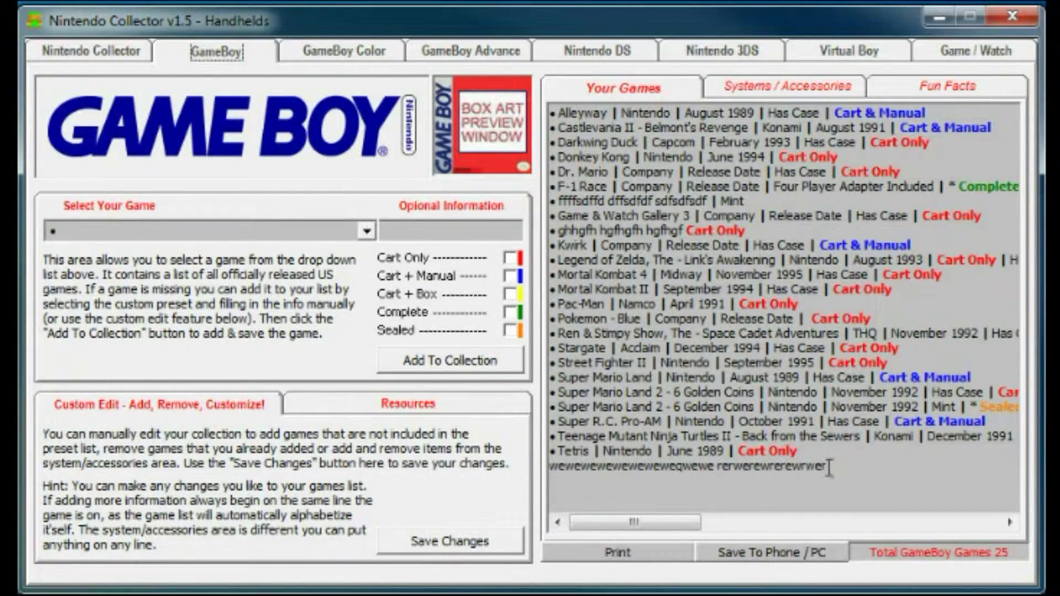
Delete the unbulleted filler line below Tetris and save the changes
drag(843, 469, 544, 464)
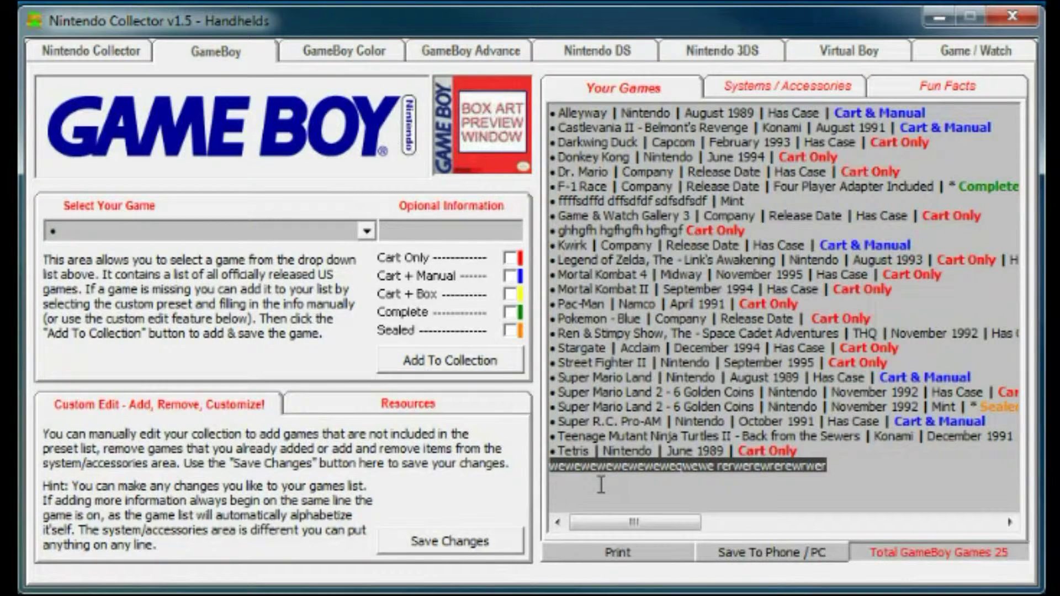
key(BackSpace)
key(BackSpace)
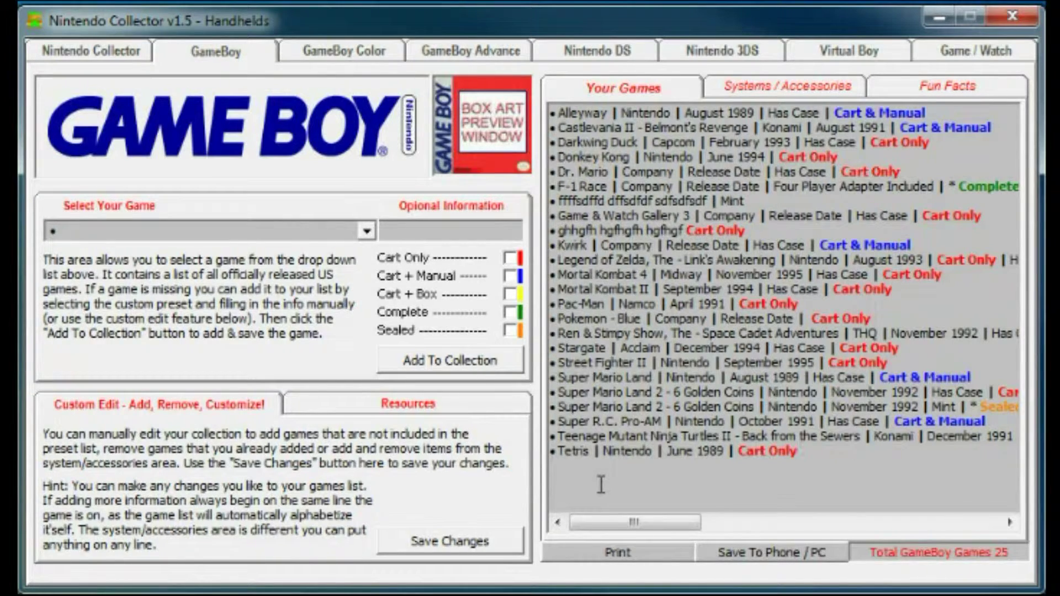
click(476, 542)
Append a long filler note of mixed letters, repeated g's and several lines of repeated w's to the Darkwing Duck entry
click(938, 143)
text(hghgfgfgfgfgfgfgfgfgfgfh)
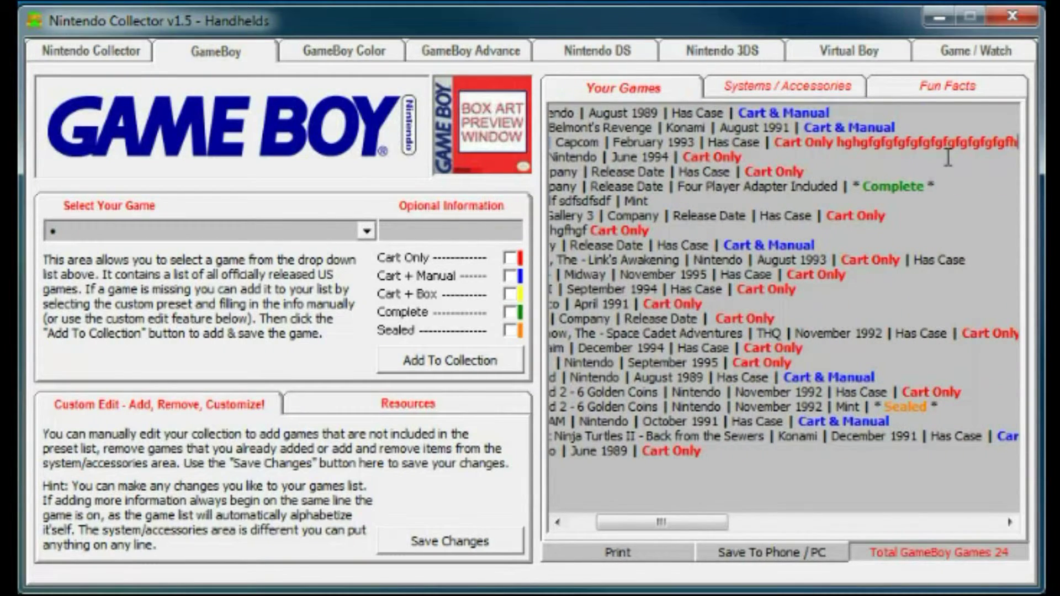
text( hgggggggggggggggggg)
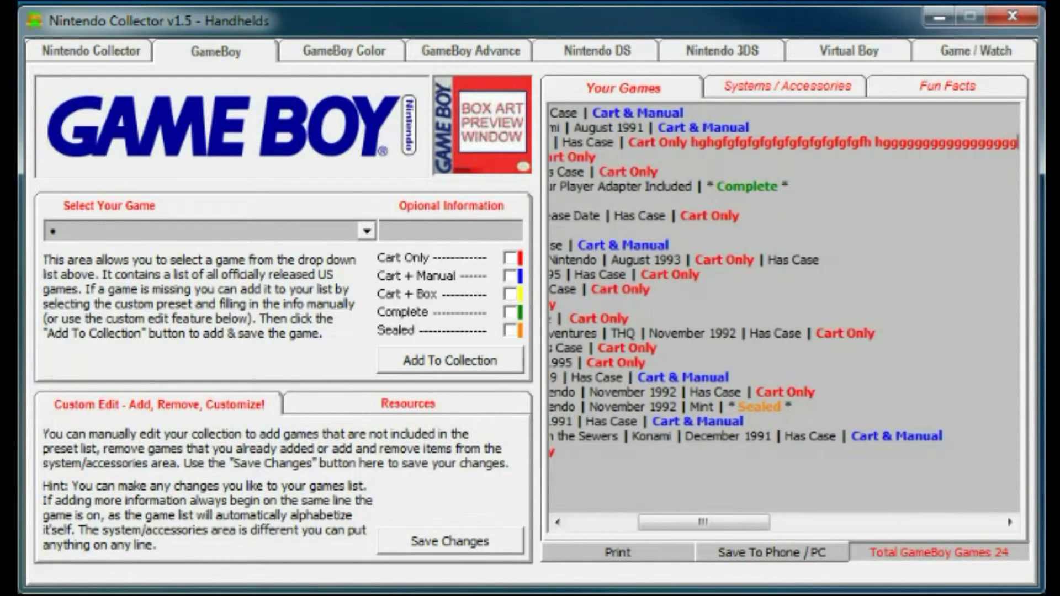
text( w)
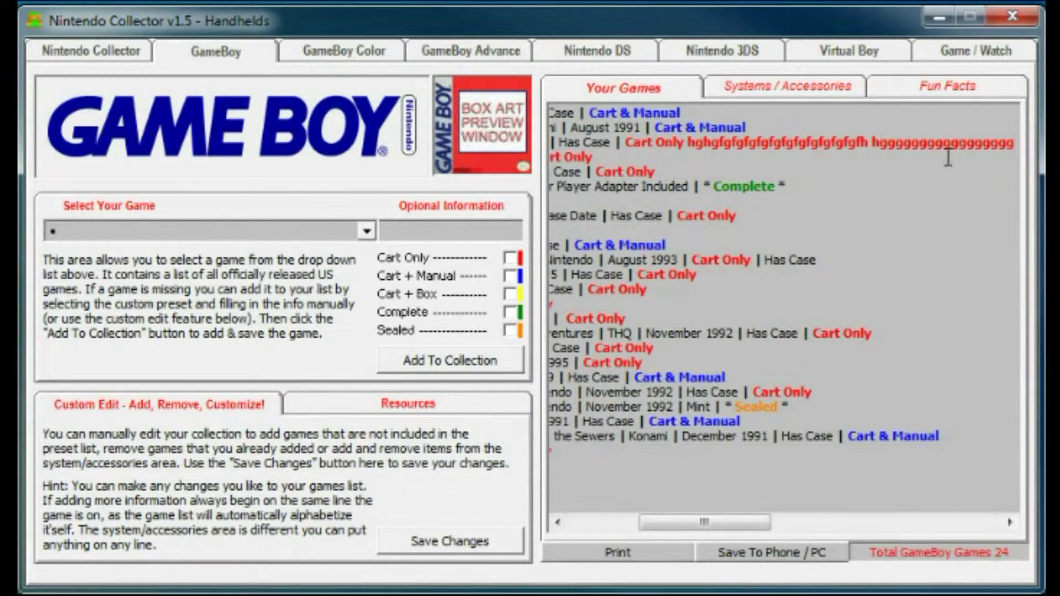
text(wwwwwwwwwwwwwwwwwwwww)
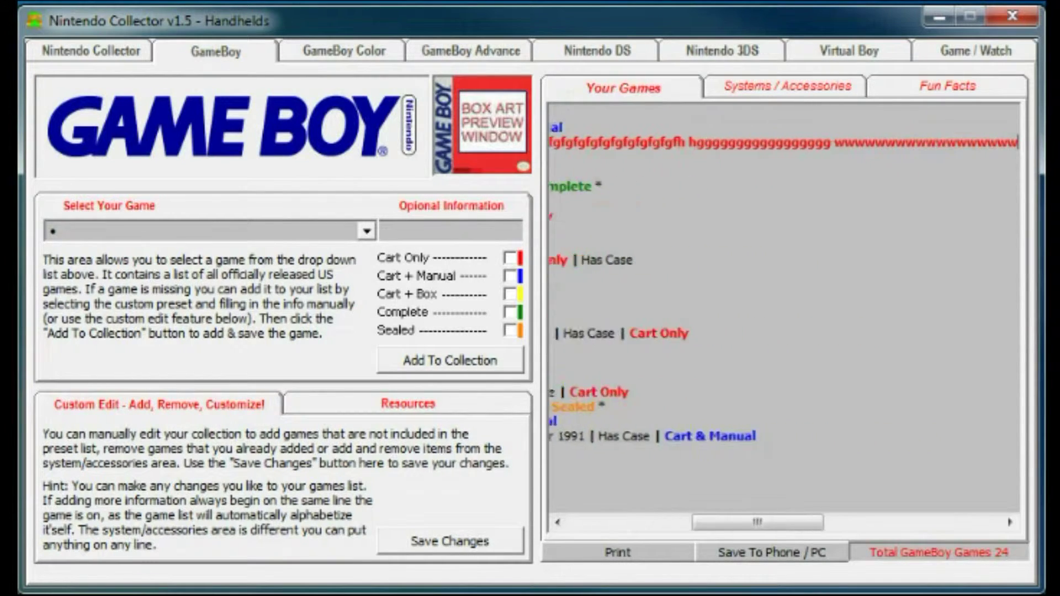
text(wwwwwwwwwwwwwwwwwwwwwwwwwww)
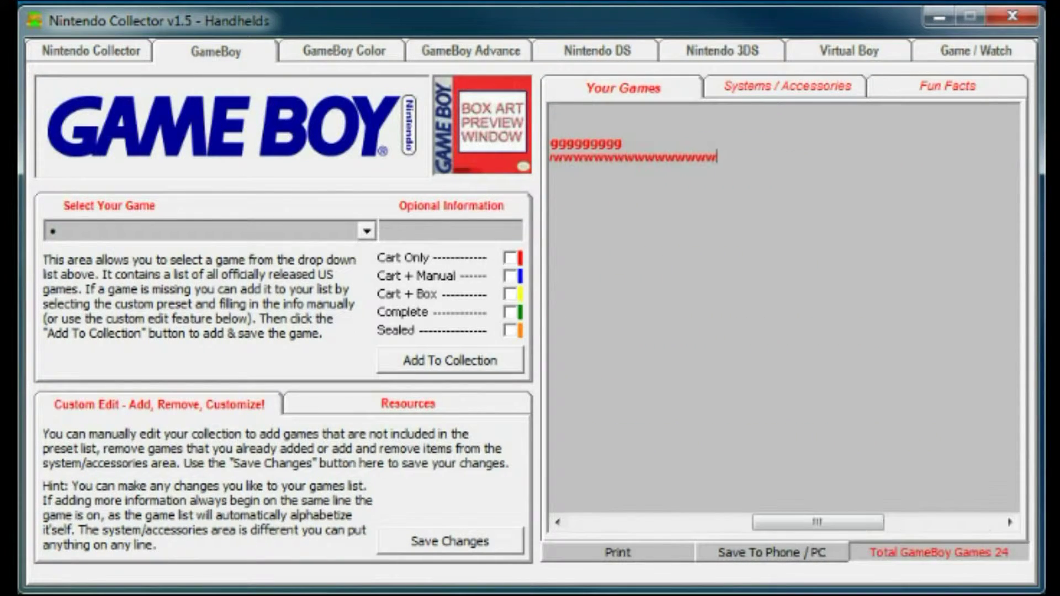
text(wwwwwwwwwwwwwwwwwwwwwwwwwwwwwwwwwwwwwwwwwwwwwwwwwwwwwwwwwwwwwwwwwwww)
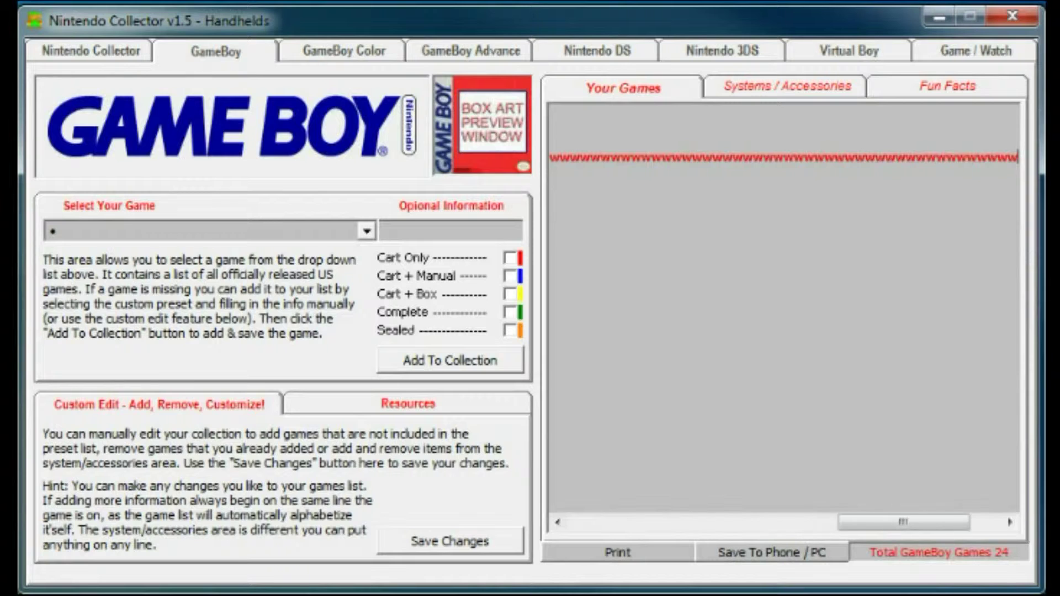
text(wwwwwwwwwwwwwwwwwwwwwwwwwwwwwwwwwwwwwwwwwwwwwwwwwwwwwwwwwwwwwwwwwwwwwwwwwwwwwwwwwwwwwwwwwwwwwwwwwwwwwwwwwwwwwwwwwwwwwwwwwwwwwwwwwwwwwwwwwwwwwwwwwwwwwwwwwwwwwwwwwwwwwwwwwwwwwwwwwwwwwwwwwwwwwwwwwwwwwwwwwwww)
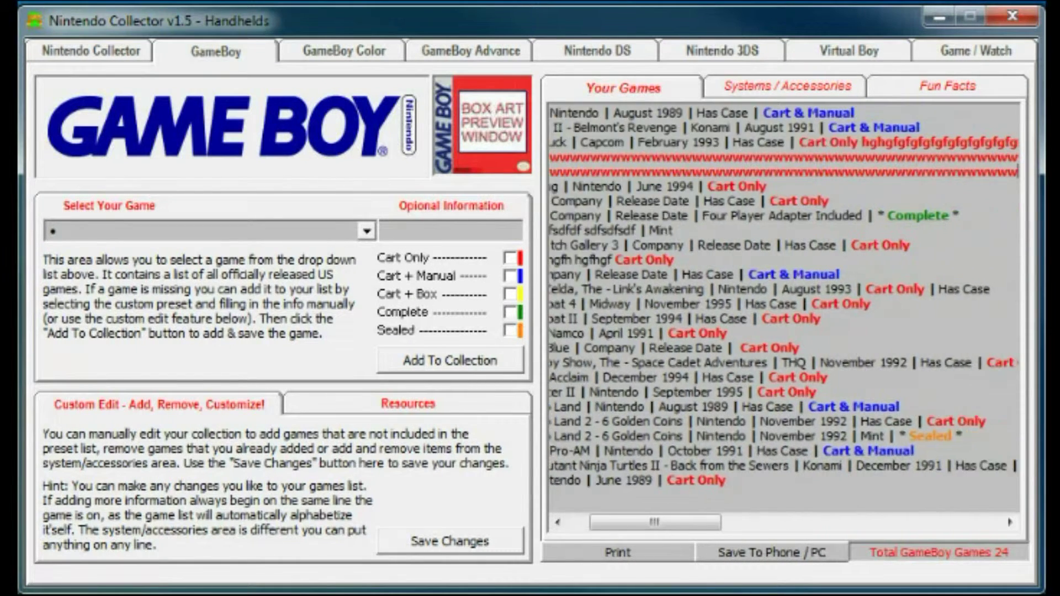
text(wwwwwwwwwwwwwwwwwwwwwwwwwwwwwwwwwwwwwwwwwwwwwwwwwwwwwwwwwwwwwwwwwwwwwwwwwwwwwwwwwwwwwwwwwwwwwwwwwwwwwwwwwwwwwwwwwwwwwwwwwwwwwwwwwwwwwwwwwwwwwwwwwwwwwwwwwwwwwwwwww)
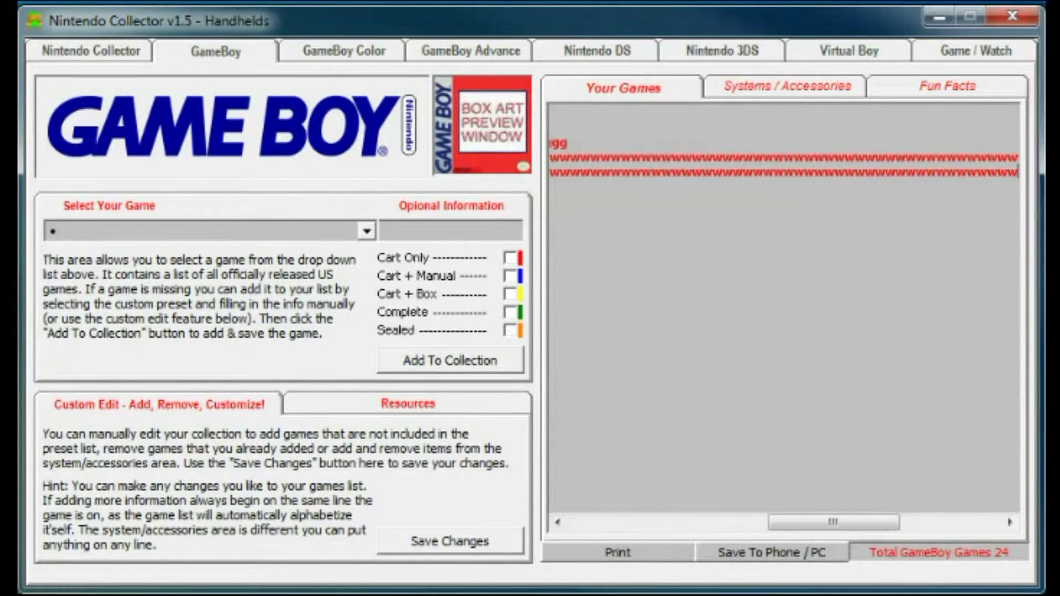
text(wwwwwwwwww)
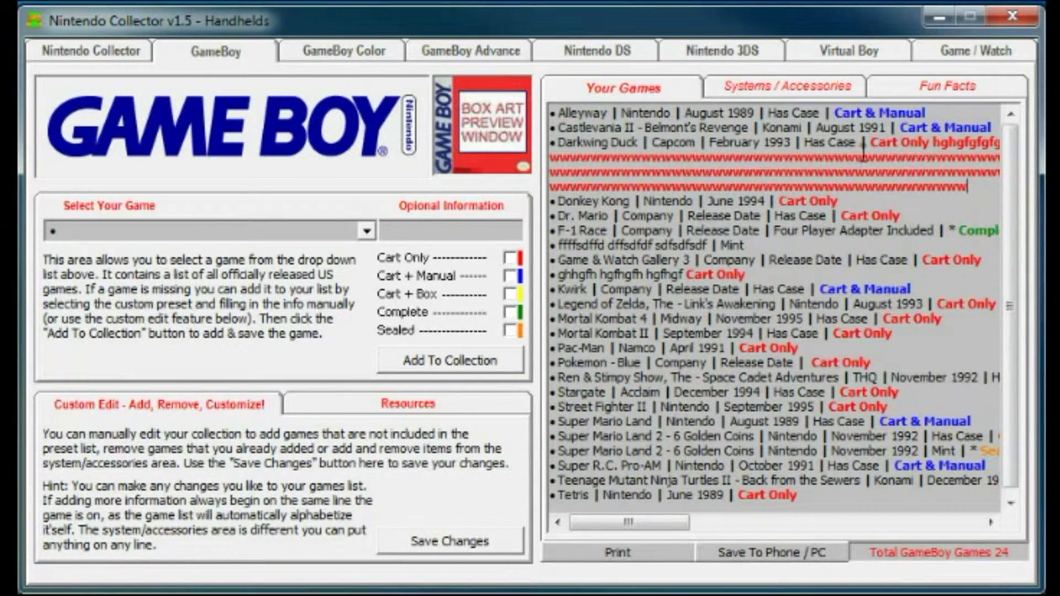
Highlight the Darkwing Duck entry's filler note and "Cart Only" label, and save the changes to the games list
drag(966, 186, 547, 144)
click(803, 172)
drag(966, 187, 933, 142)
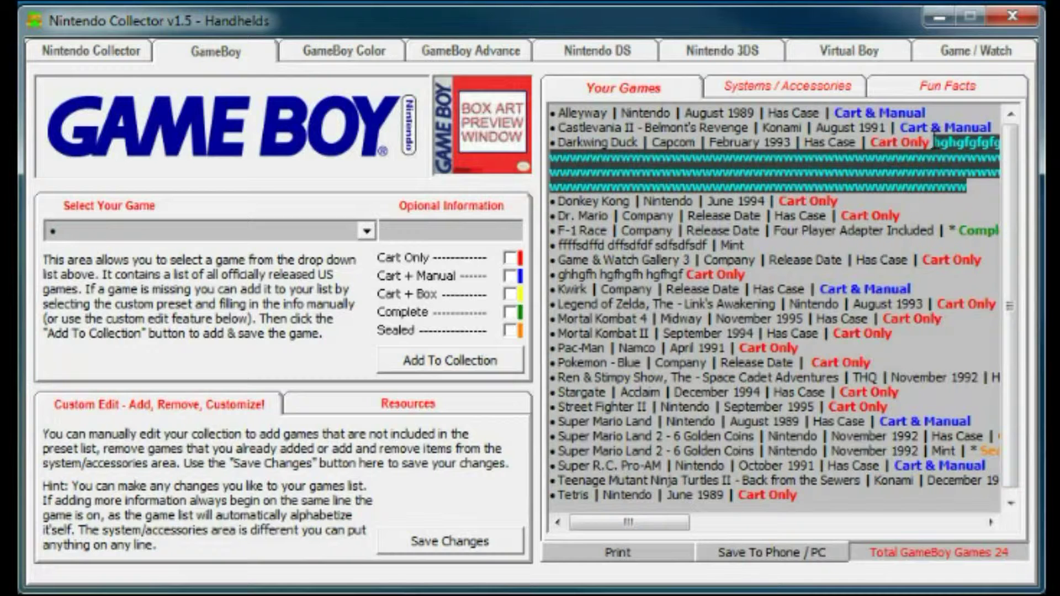
click(849, 167)
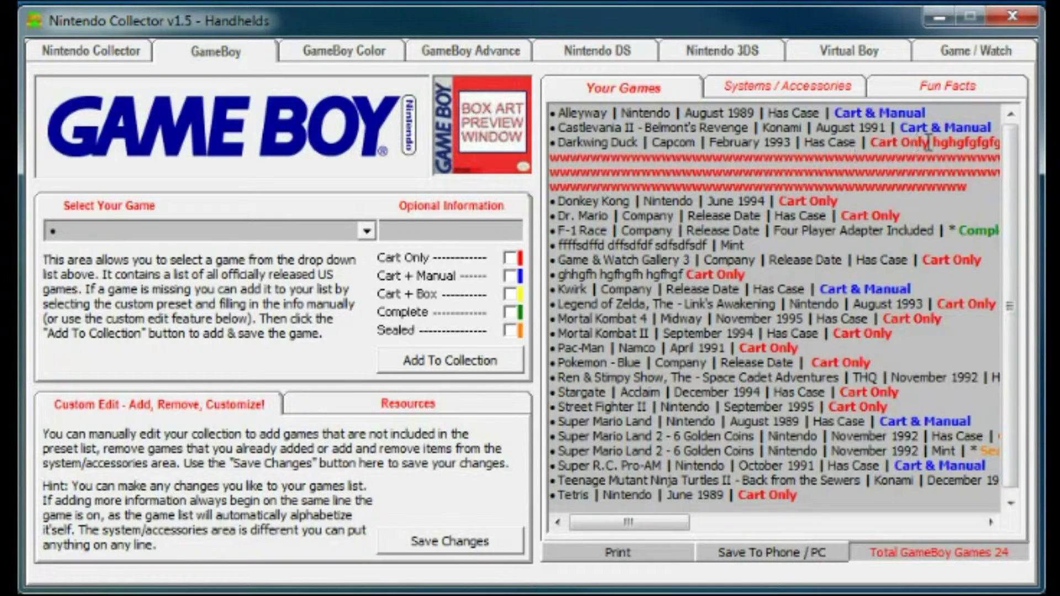
drag(930, 143, 879, 145)
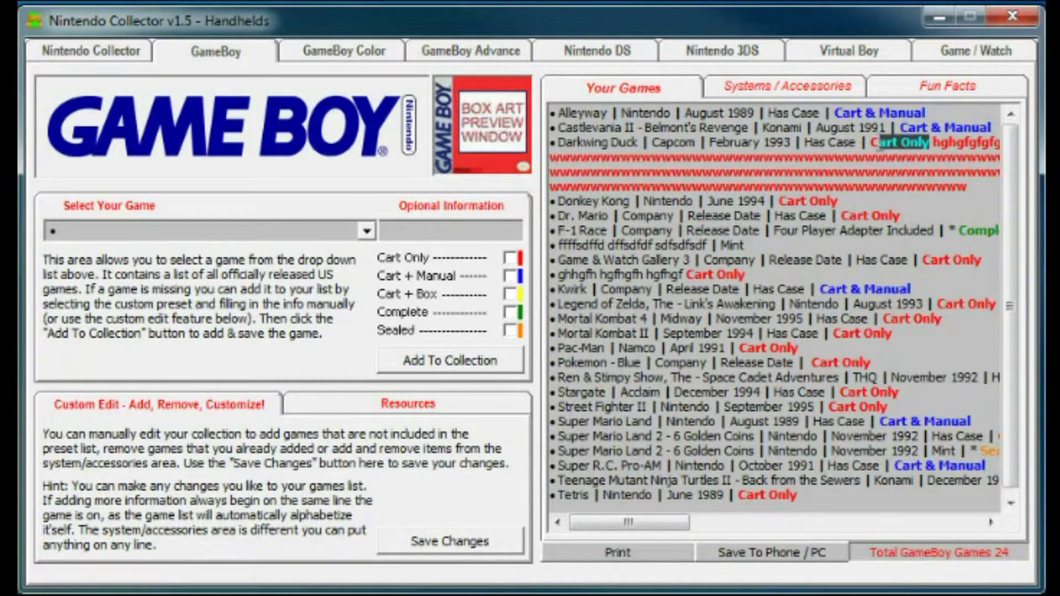
click(915, 142)
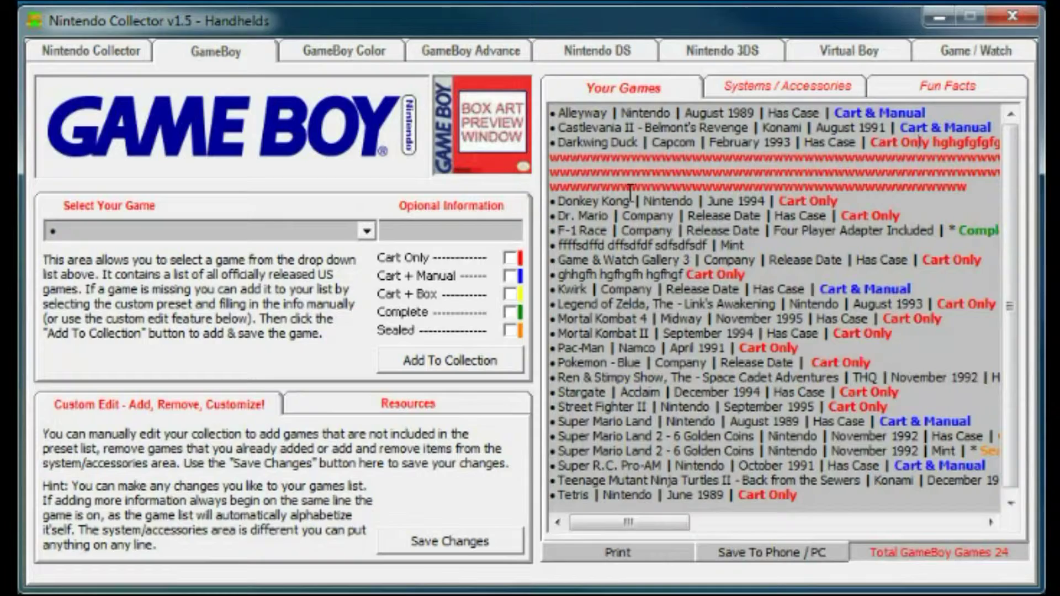
click(466, 544)
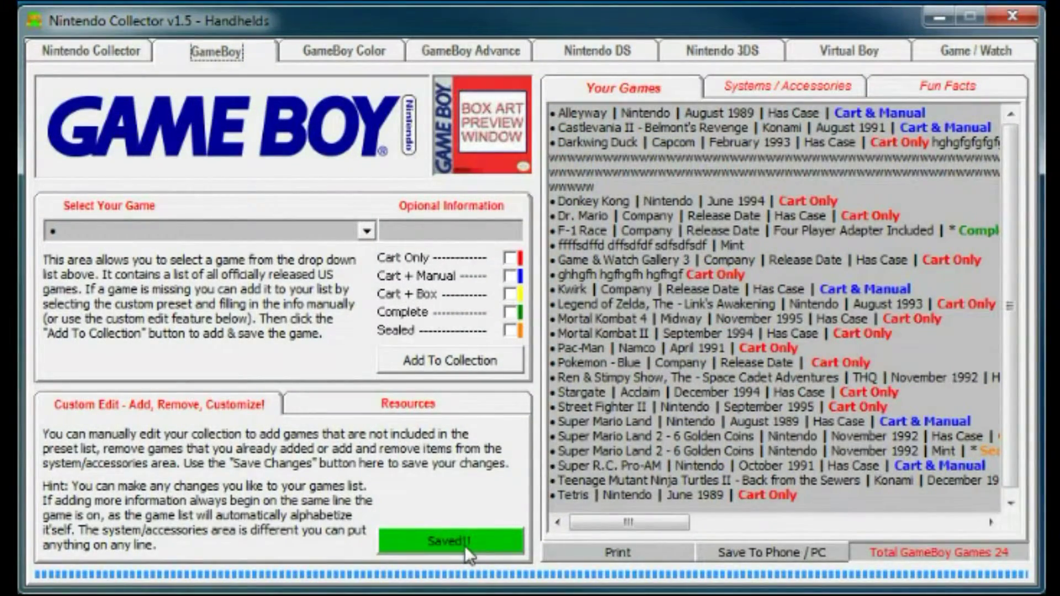
drag(596, 186, 551, 142)
click(646, 177)
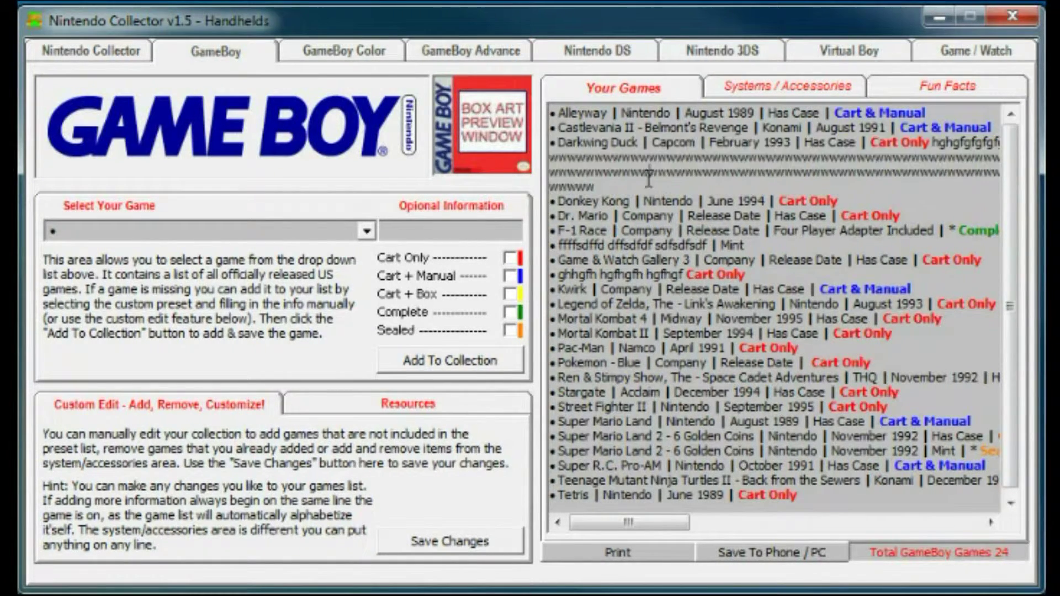
Add "hgfhhgfhgfhgf" and "hghhhhfh" below GameBoy Carrying Case in the systems and accessories list, separated by blank lines
click(796, 84)
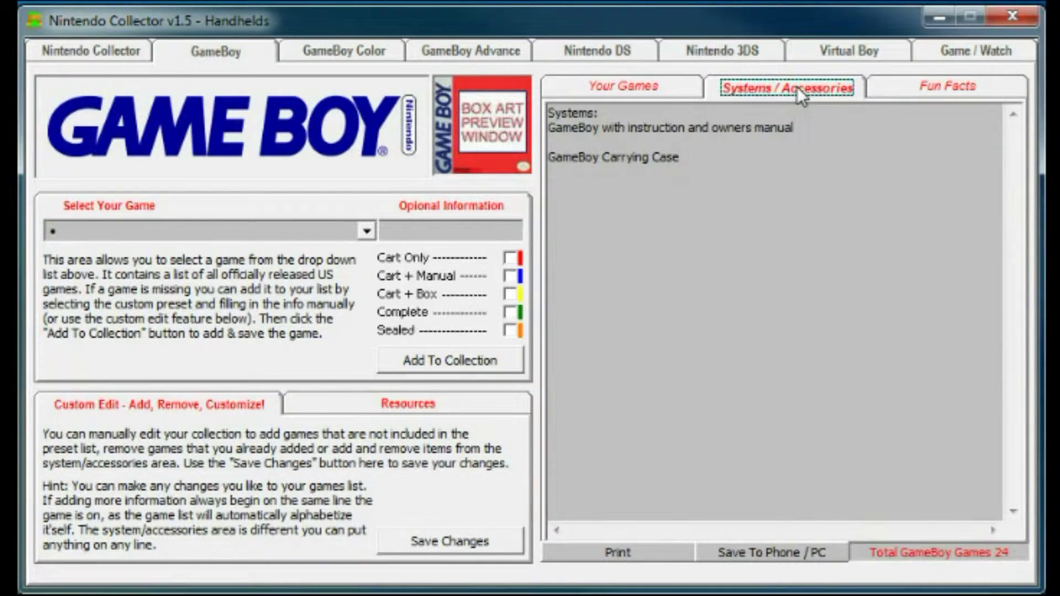
click(714, 157)
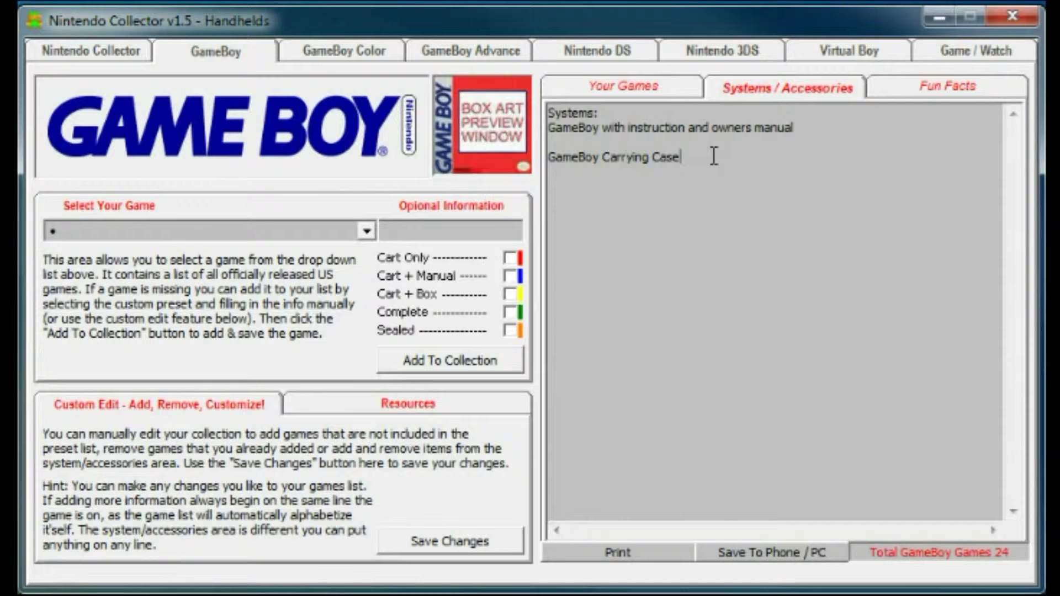
key(Return)
key(Return)
text(hgfhhgfhgfhgf)
key(Return)
key(Return)
text(hghhhhfh)
Add the widely spaced entries "uuuutyty" and "hfghghhhgf" further down the systems and accessories list, followed by blank lines
key(Return)
key(Return)
key(Return)
key(Return)
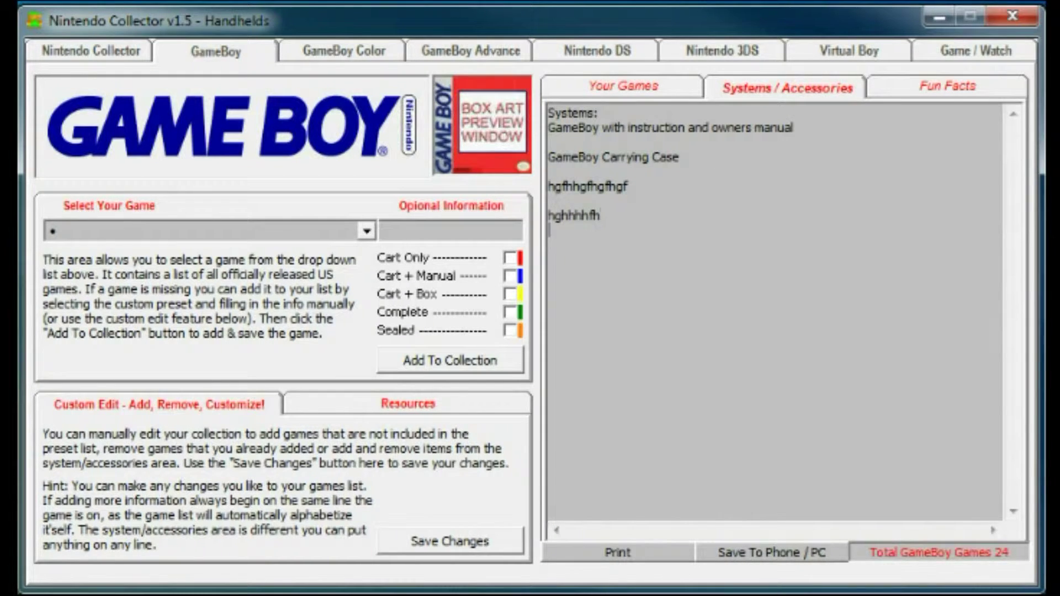
text(uuuutyty)
key(Return)
key(Return)
key(Return)
key(Return)
key(Return)
key(Return)
text(hfghghhgf)
key(Return)
key(Return)
key(Return)
key(Return)
key(Return)
key(Return)
key(Return)
key(Return)
key(Return)
key(Return)
key(Return)
key(Return)
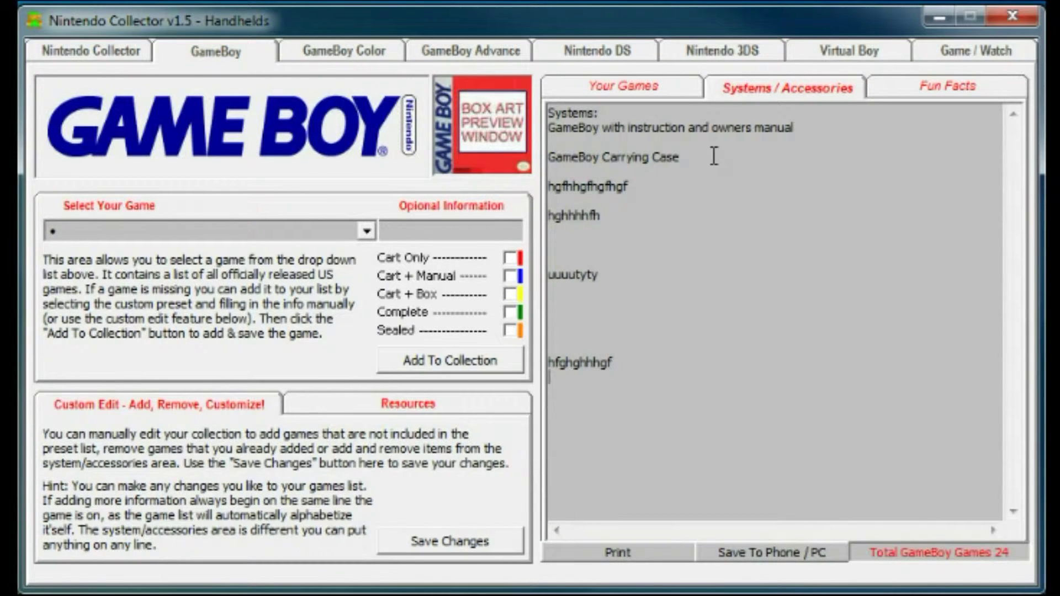
Add "jjhjgjghjgh" far below the other entries in the systems and accessories list and save the changes
key(Return)
key(Return)
key(Return)
key(Return)
key(Return)
key(Return)
key(Return)
key(Return)
text(jj)
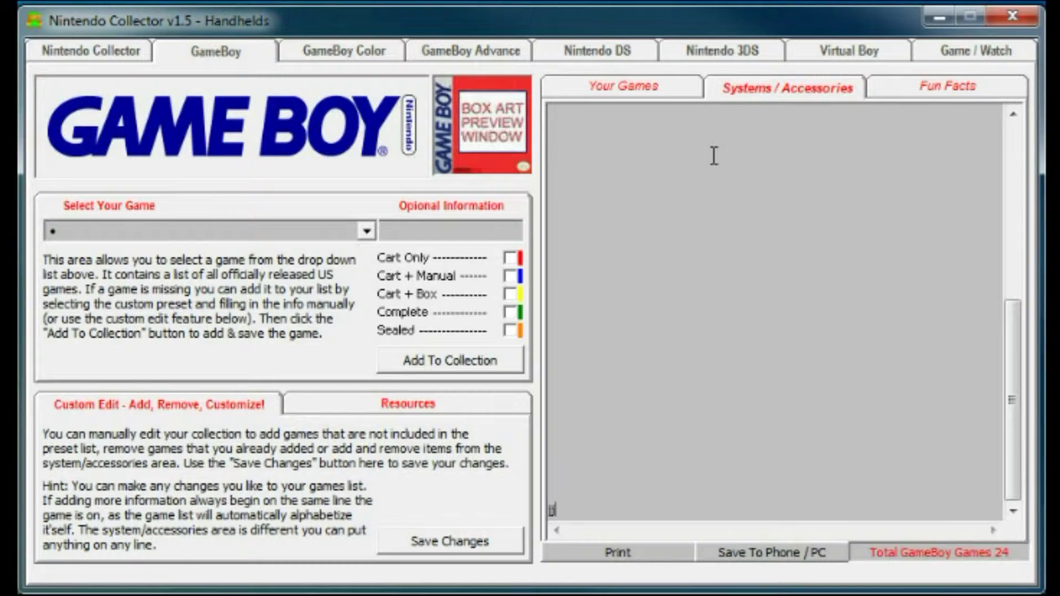
text(hjgjghjgh)
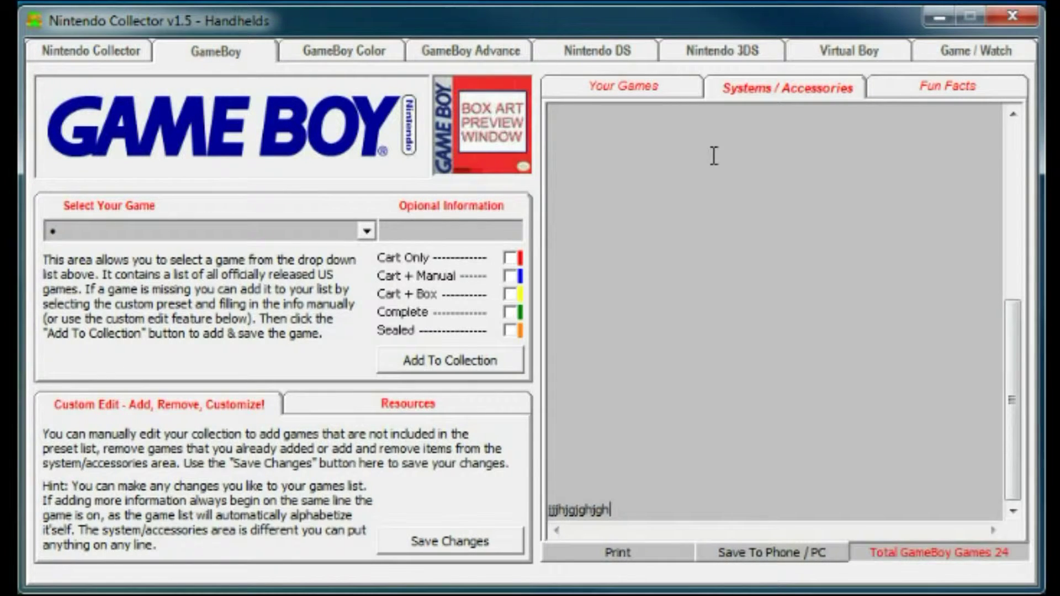
drag(1010, 426, 1025, 224)
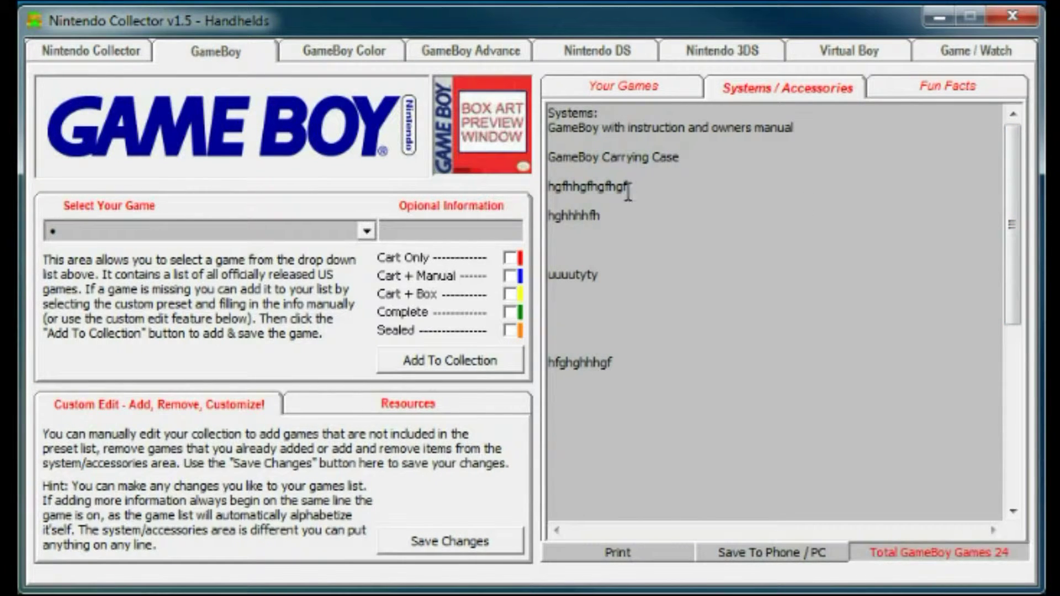
click(465, 544)
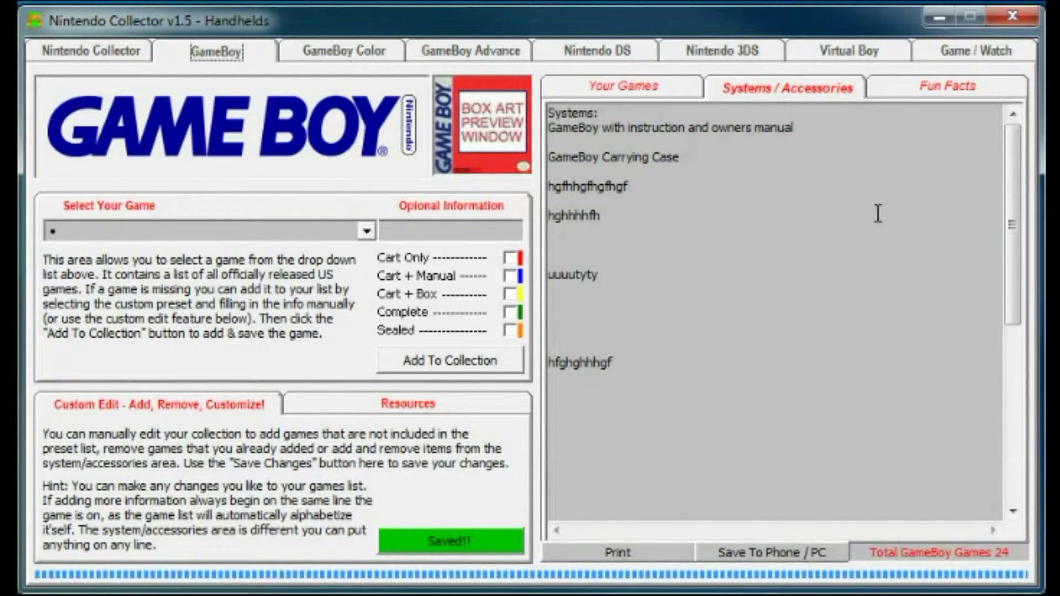
Review the saved GameBoy systems and accessories list alongside the edited games list
drag(1011, 213, 1020, 182)
click(847, 289)
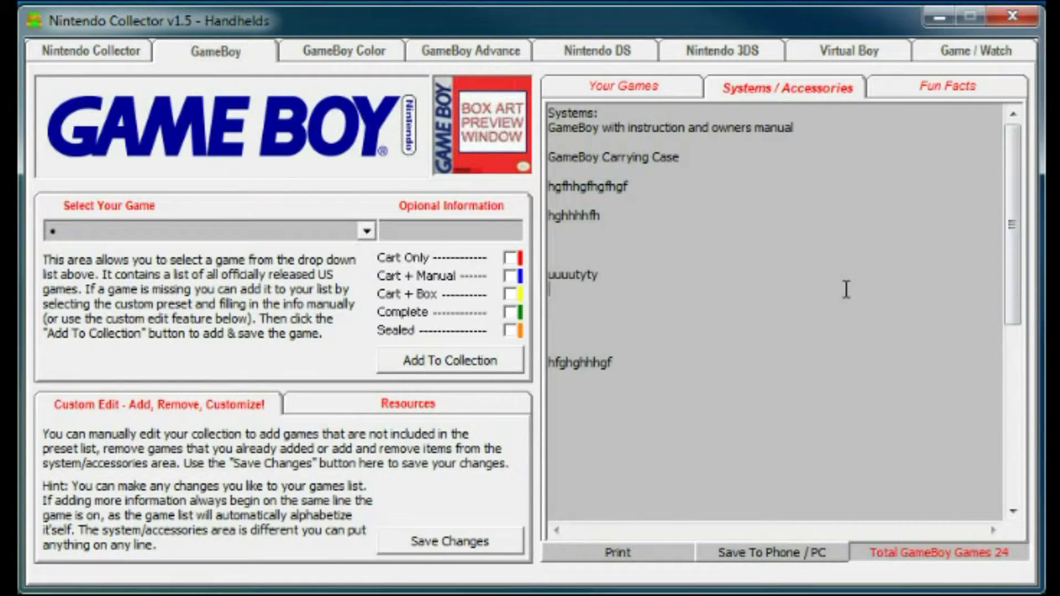
click(638, 84)
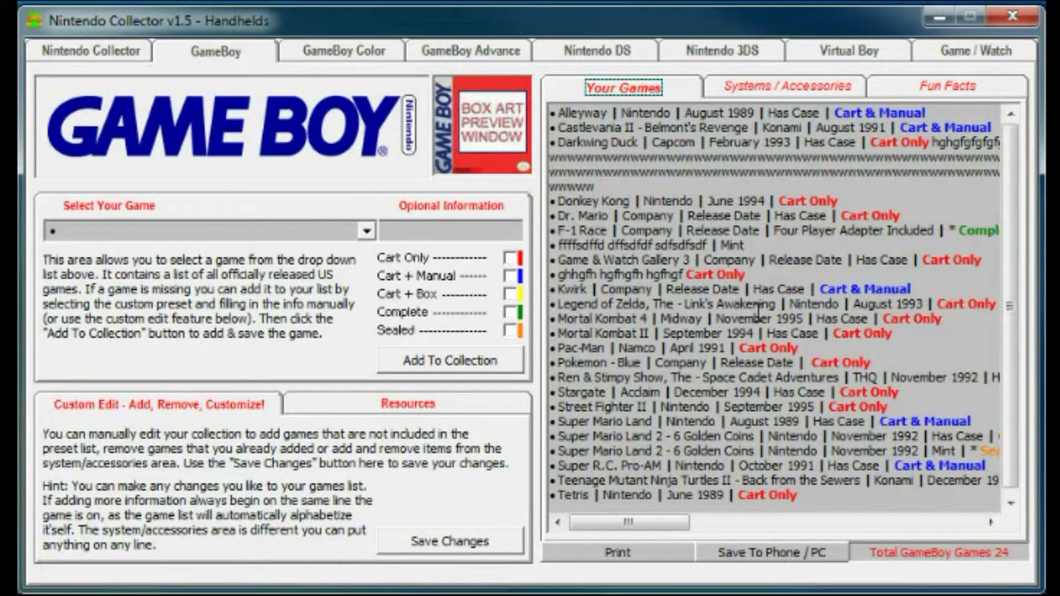
drag(632, 160, 816, 378)
click(757, 87)
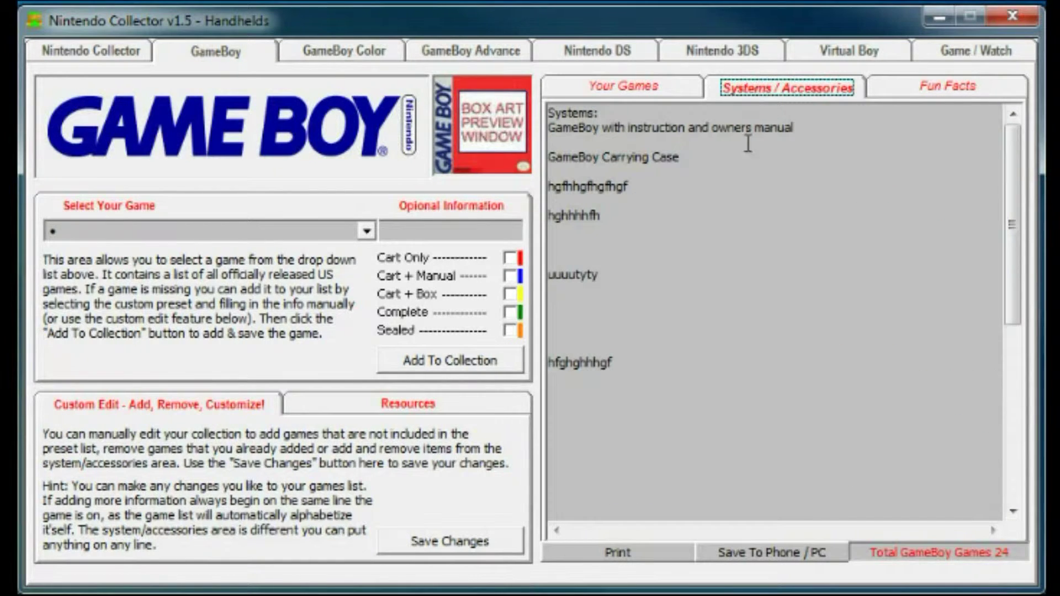
click(720, 275)
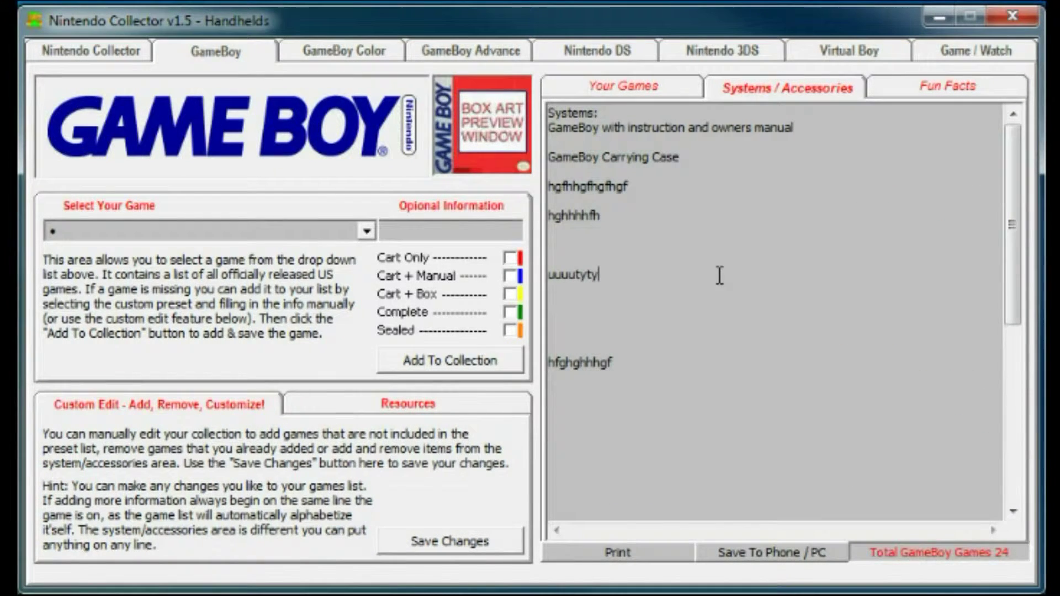
click(615, 87)
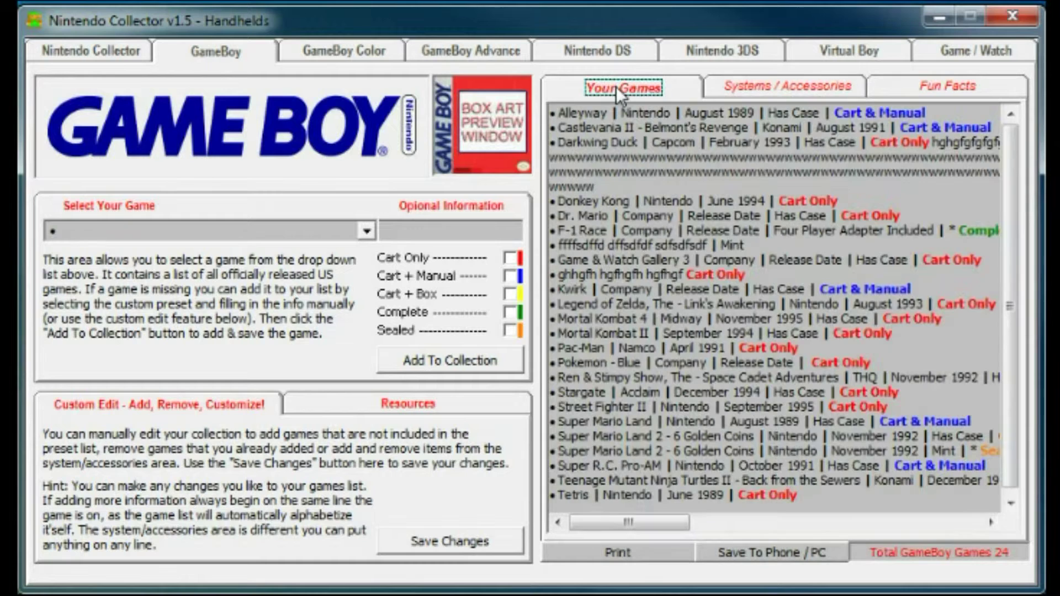
Open the GameBoy resources and view the backup creation confirmation, cancelling it without creating a backup
click(419, 409)
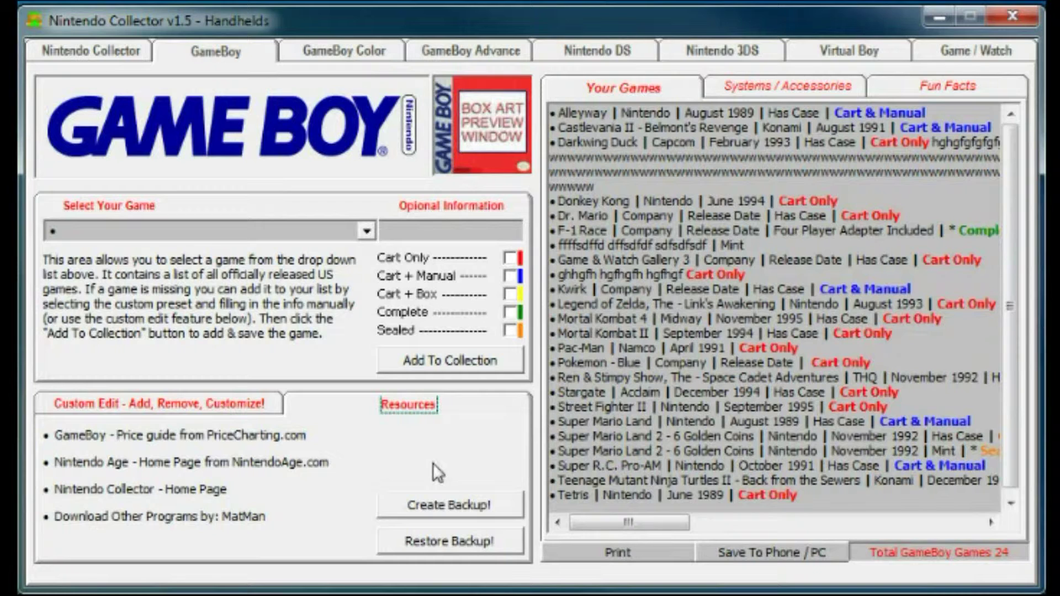
click(440, 507)
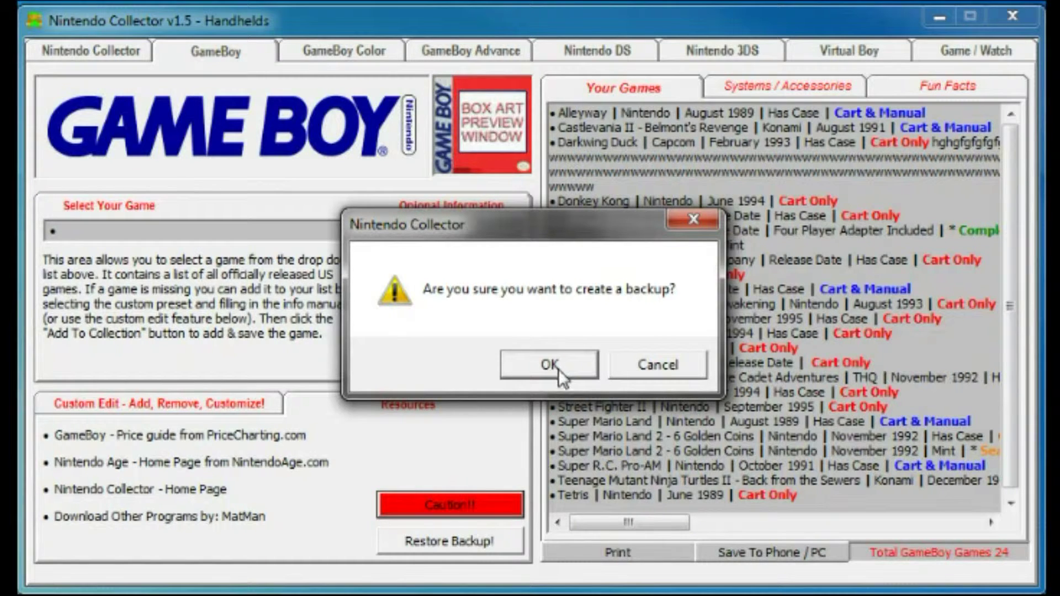
click(641, 366)
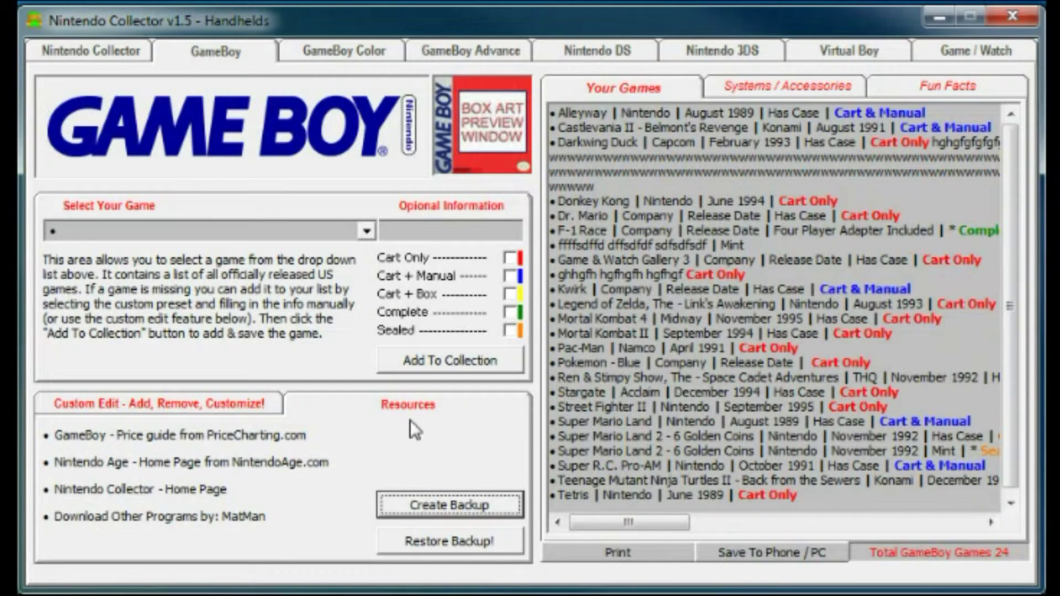
Restore the GameBoy collection lists from their backups
click(458, 540)
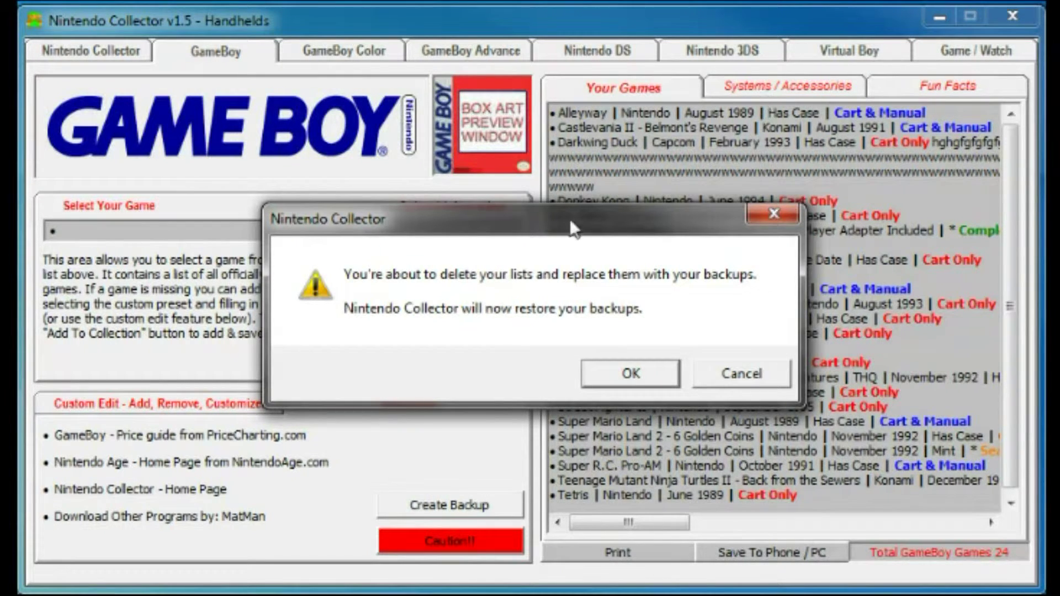
click(631, 373)
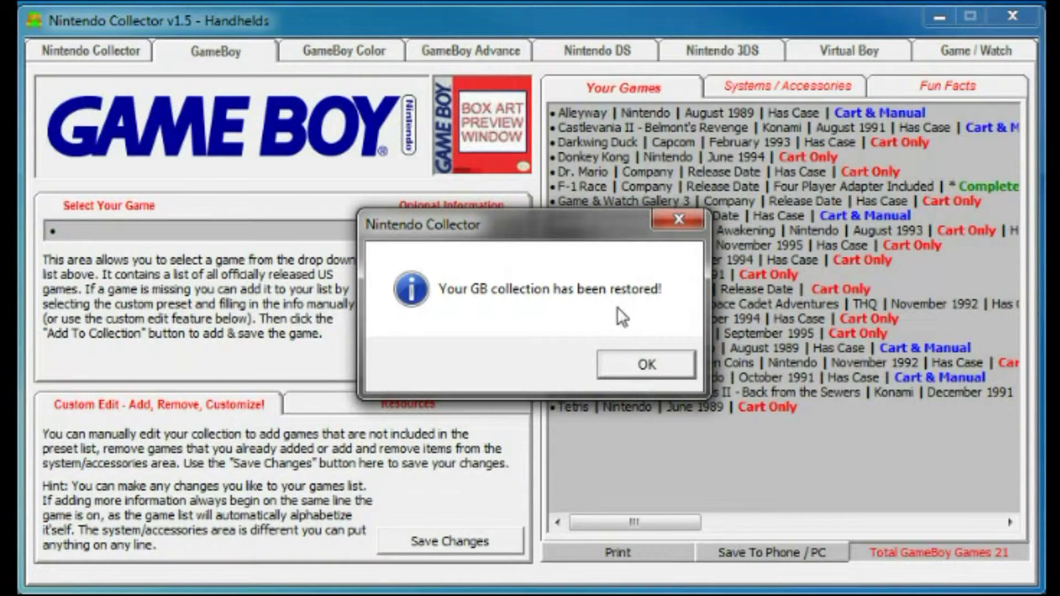
click(645, 371)
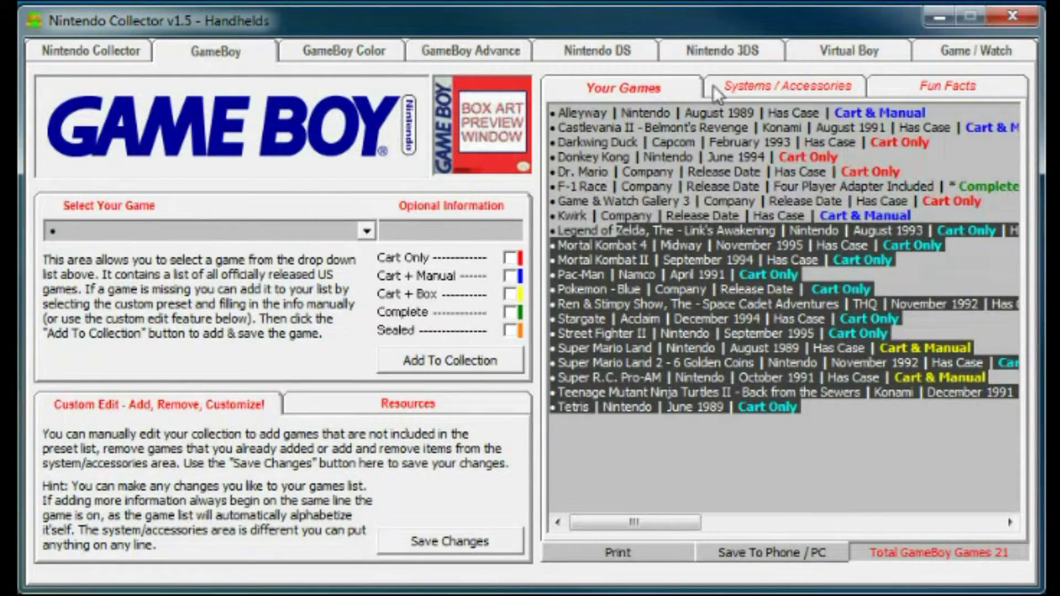
Examine the restored GameBoy games list and systems and accessories list, highlighting their entries, with the resources shown again
click(756, 84)
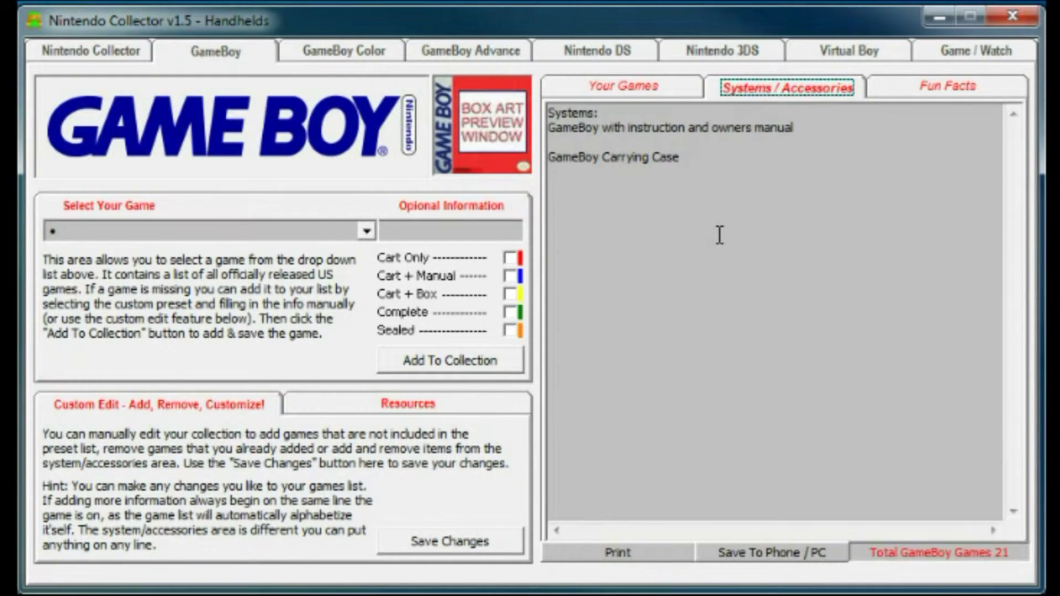
click(638, 90)
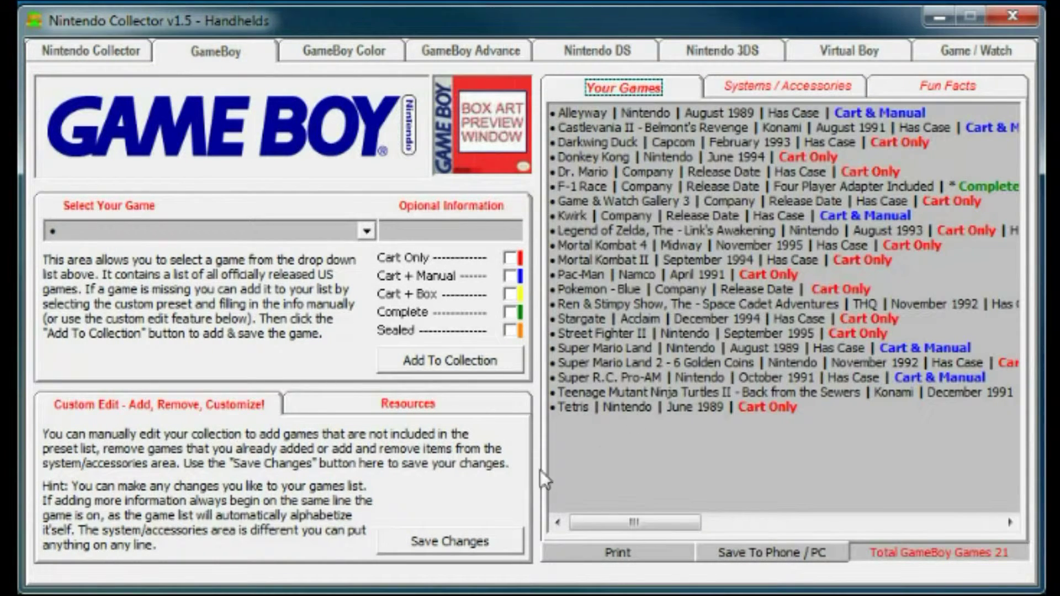
click(460, 399)
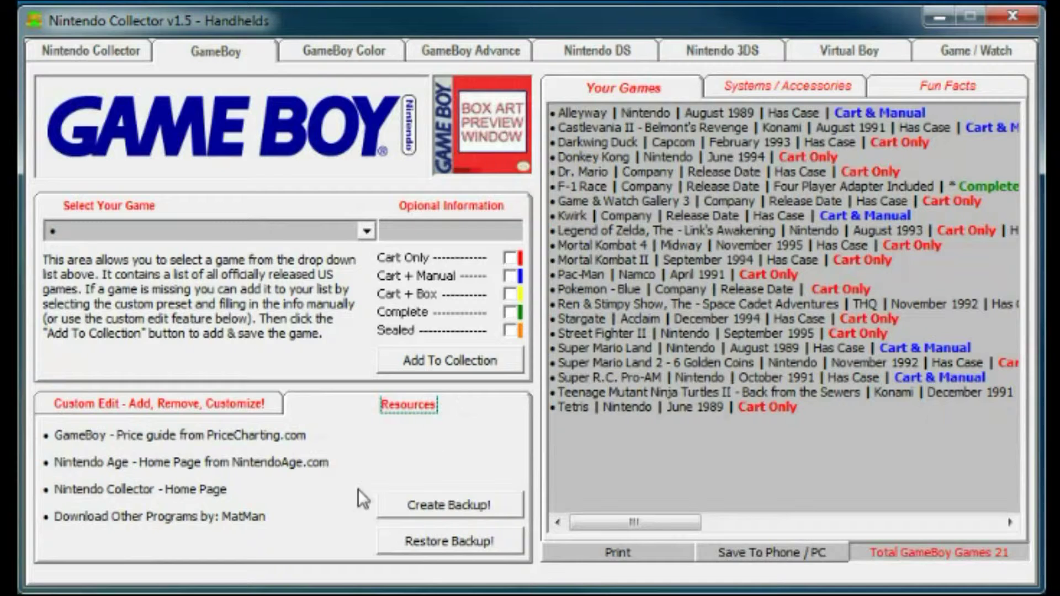
click(657, 439)
drag(811, 420, 551, 285)
drag(669, 289, 544, 89)
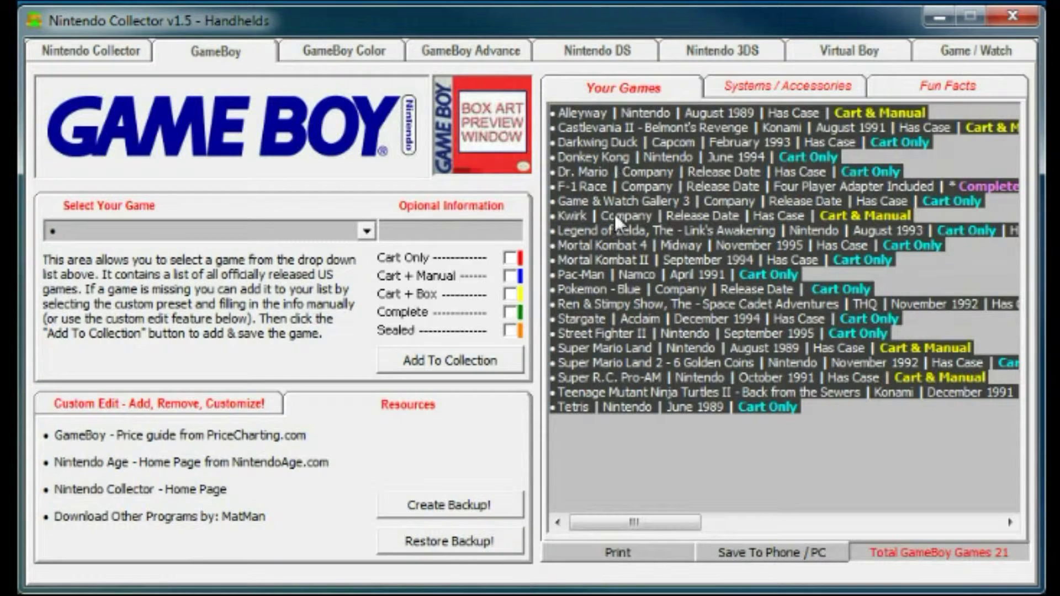
click(738, 84)
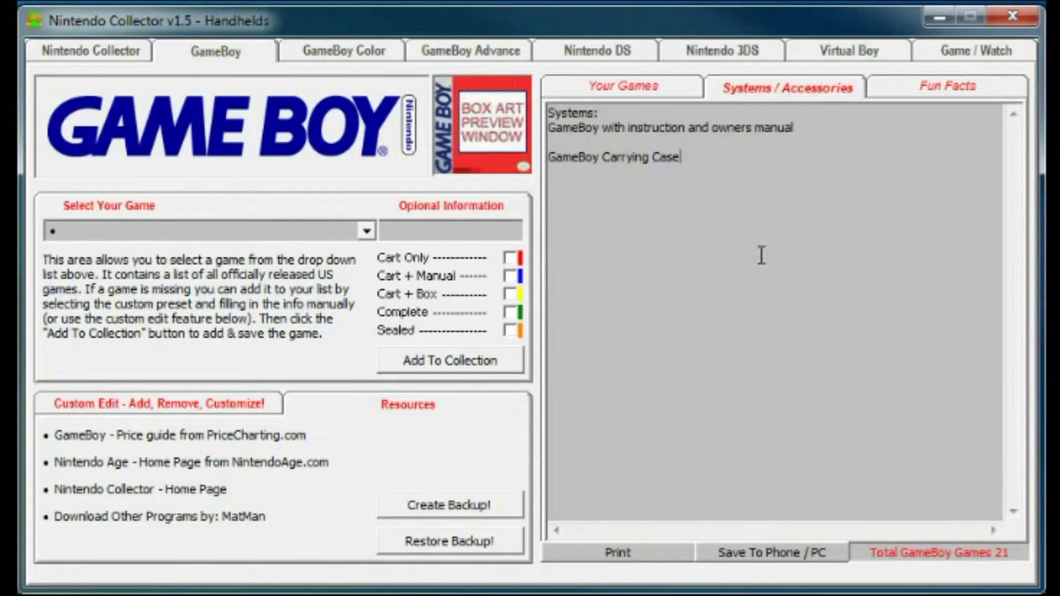
drag(685, 157, 548, 110)
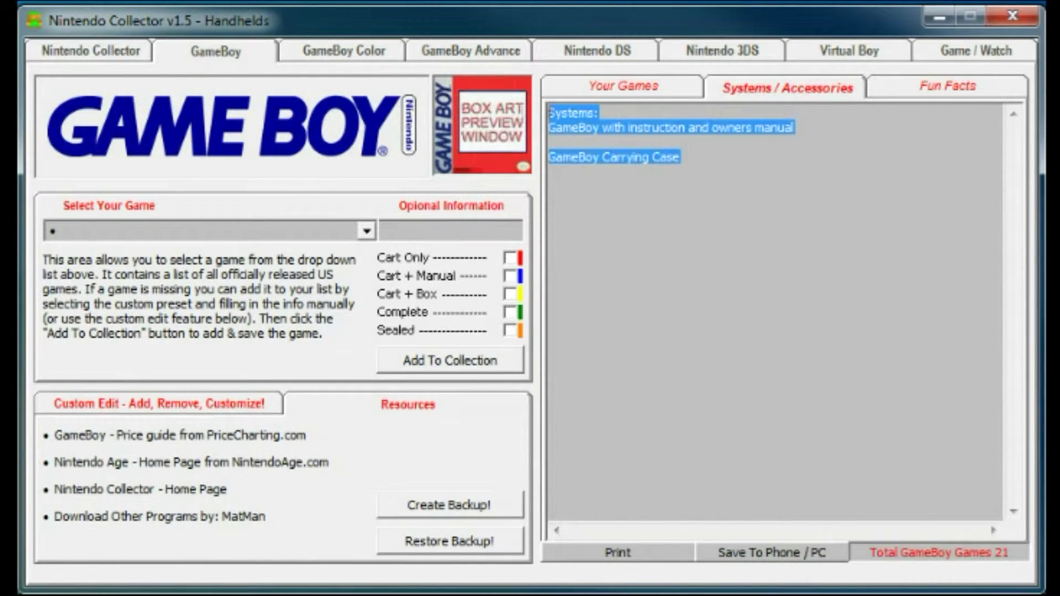
click(674, 260)
click(618, 90)
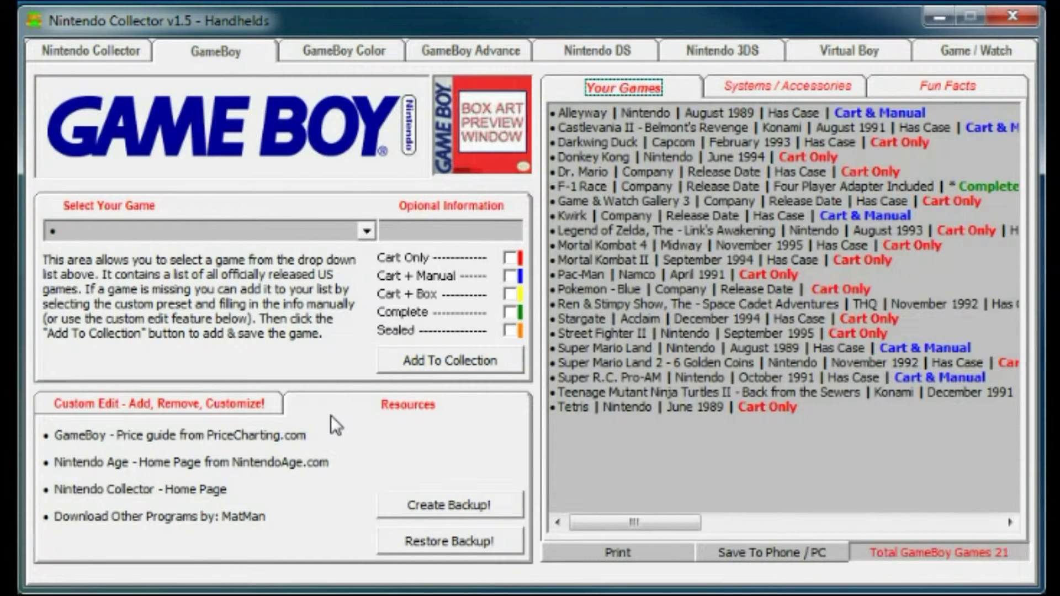
Return to the custom edit information and view the print options for the GameBoy games list without printing
click(175, 400)
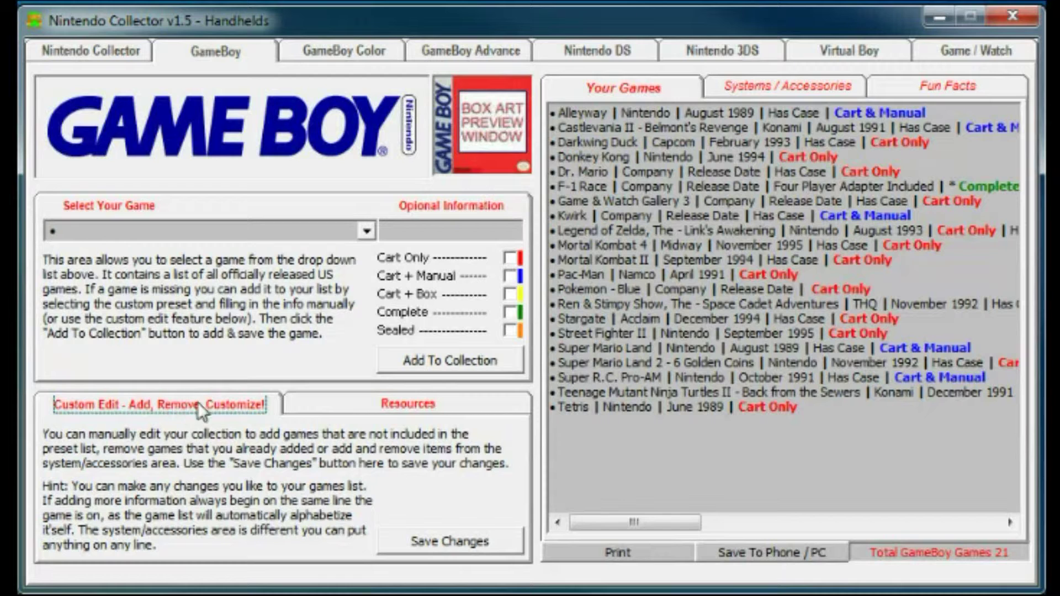
click(635, 552)
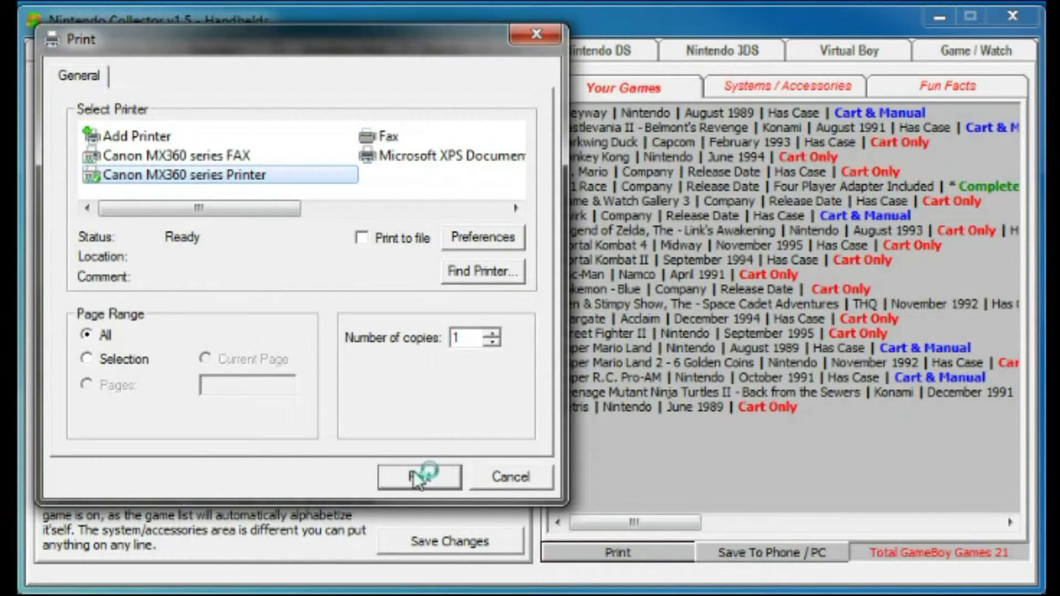
click(525, 473)
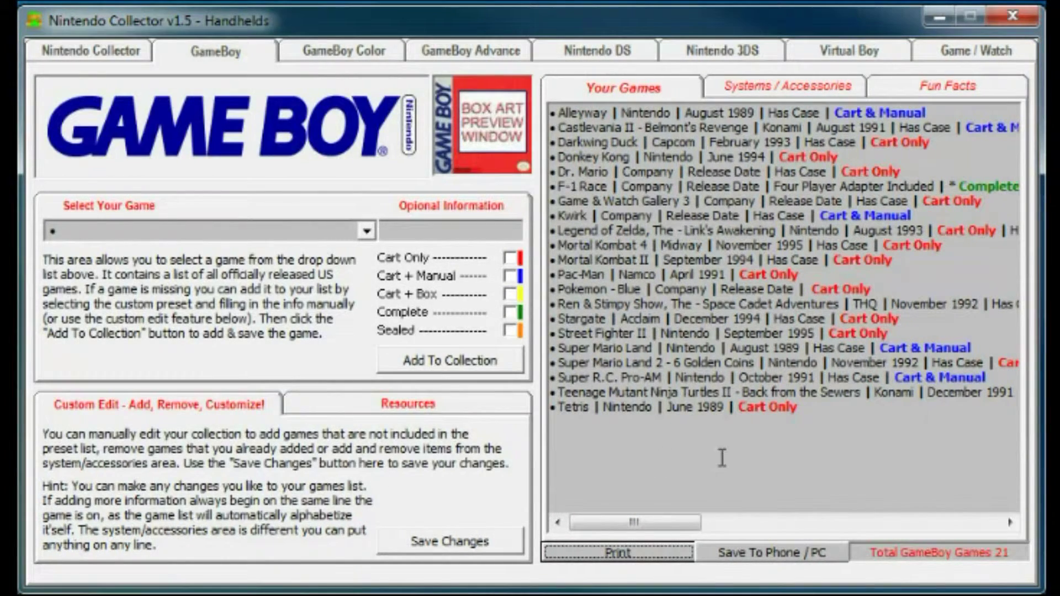
View the available save locations for exporting the GameBoy list as GB.txt, and cancel without saving
click(755, 553)
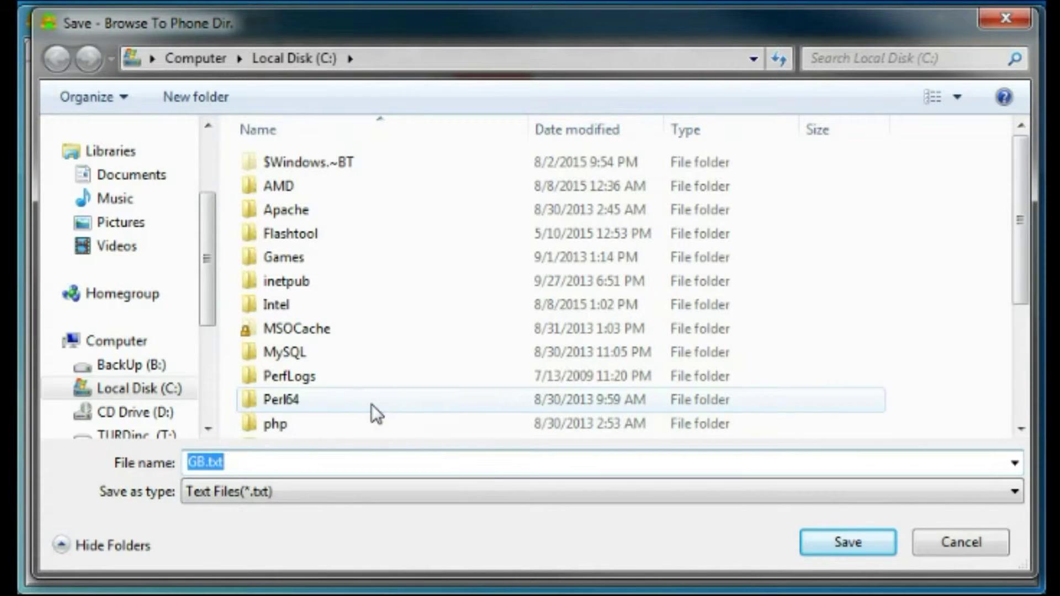
drag(209, 234, 208, 327)
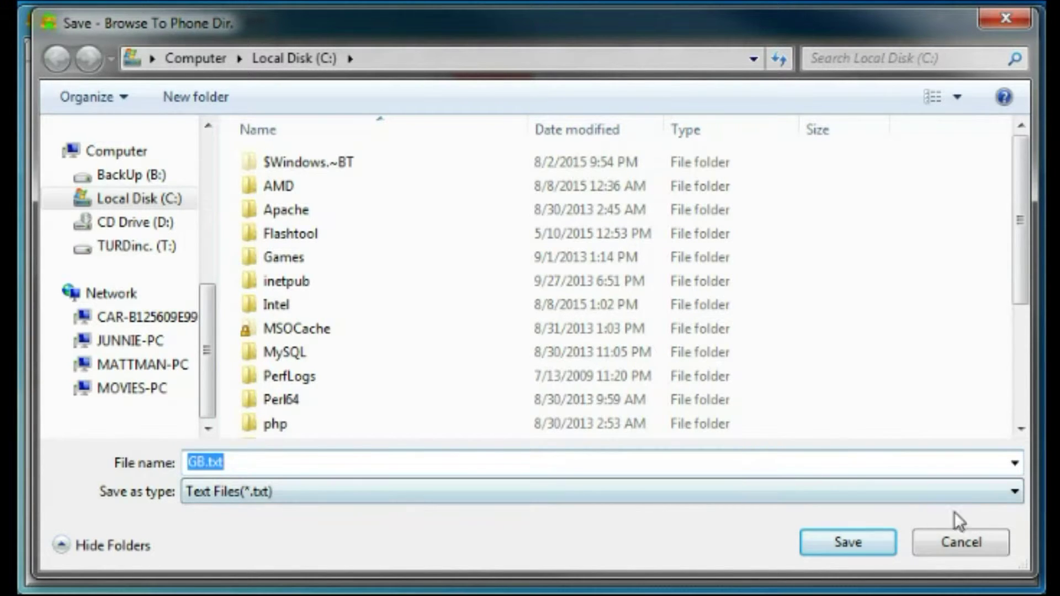
click(975, 538)
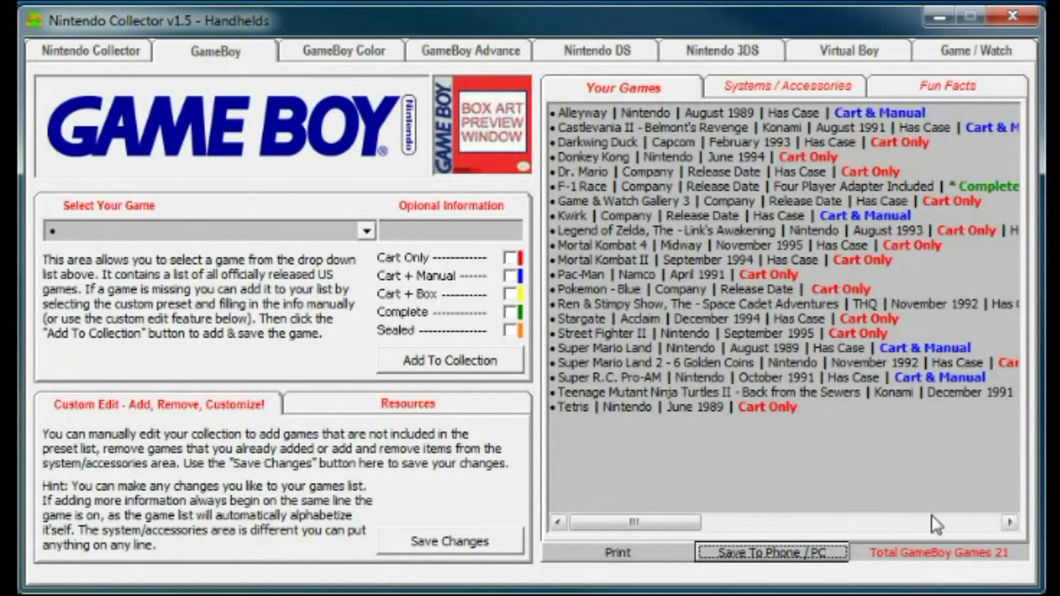
Highlight the GameBoy games total, view the GameBoy fun facts, and return to the games list
drag(1019, 552, 863, 552)
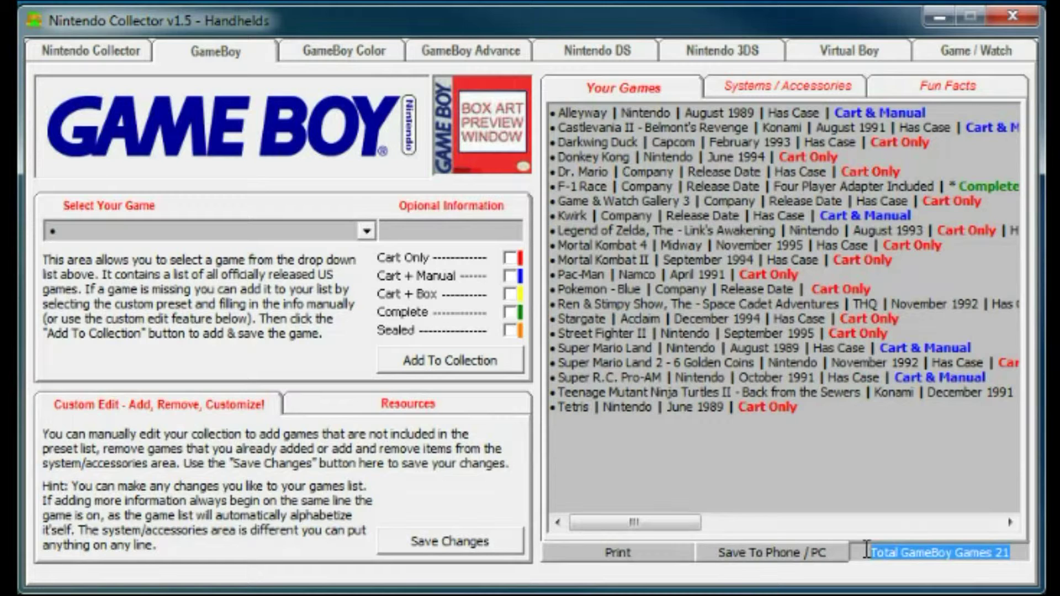
click(884, 463)
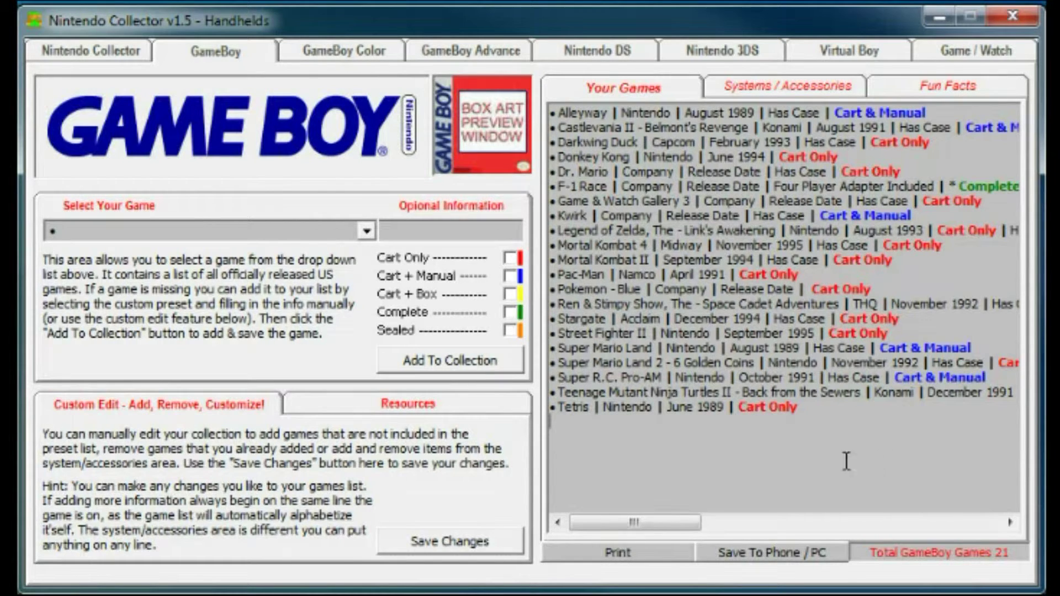
click(953, 79)
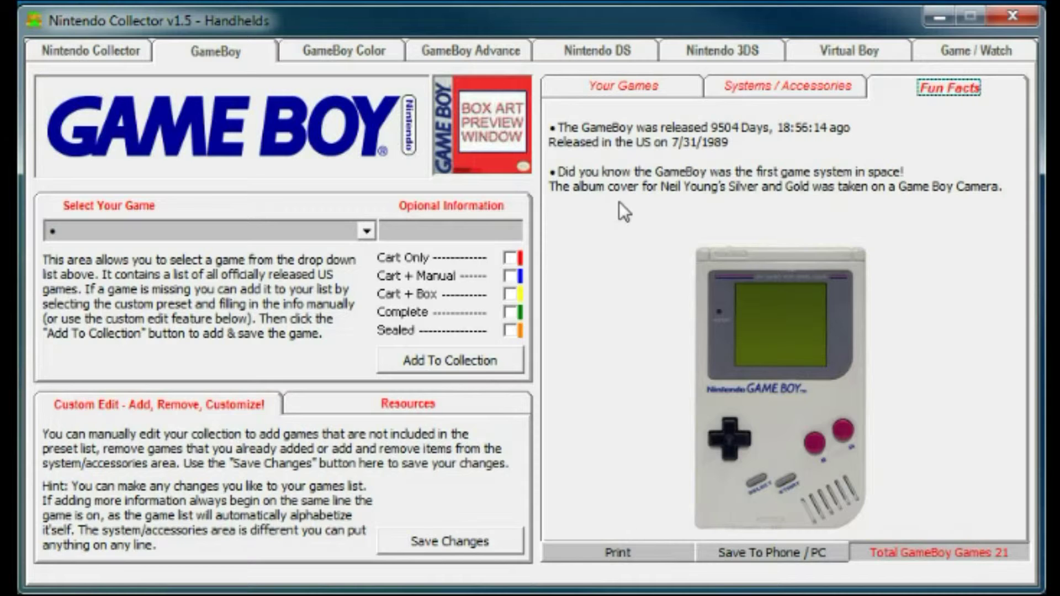
click(755, 85)
click(657, 89)
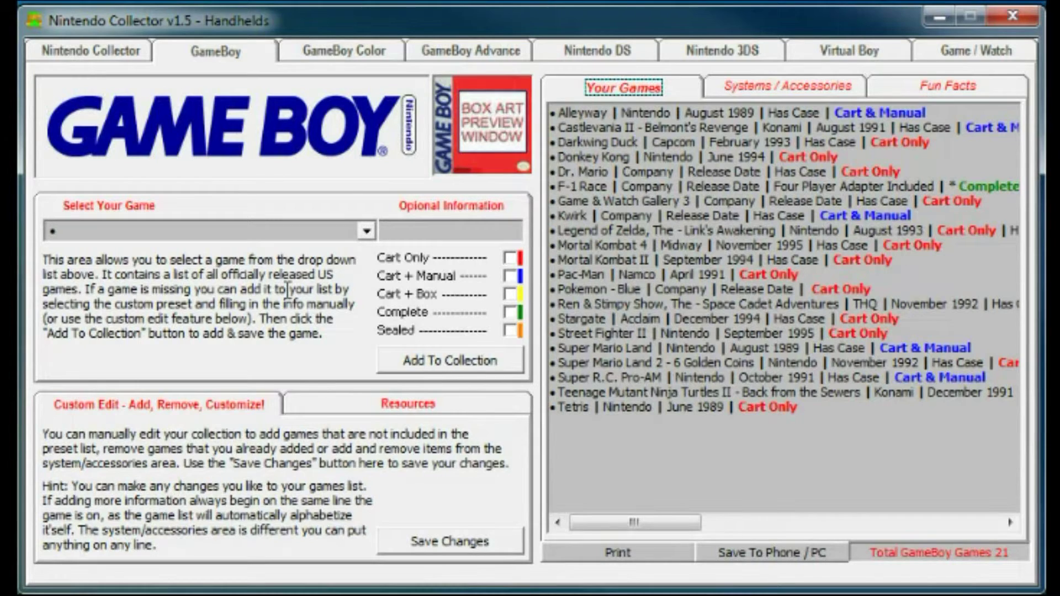
Look through the GameBoy Color, GameBoy Advance, Nintendo DS, Nintendo 3DS, Virtual Boy and Game / Watch collection pages
click(350, 48)
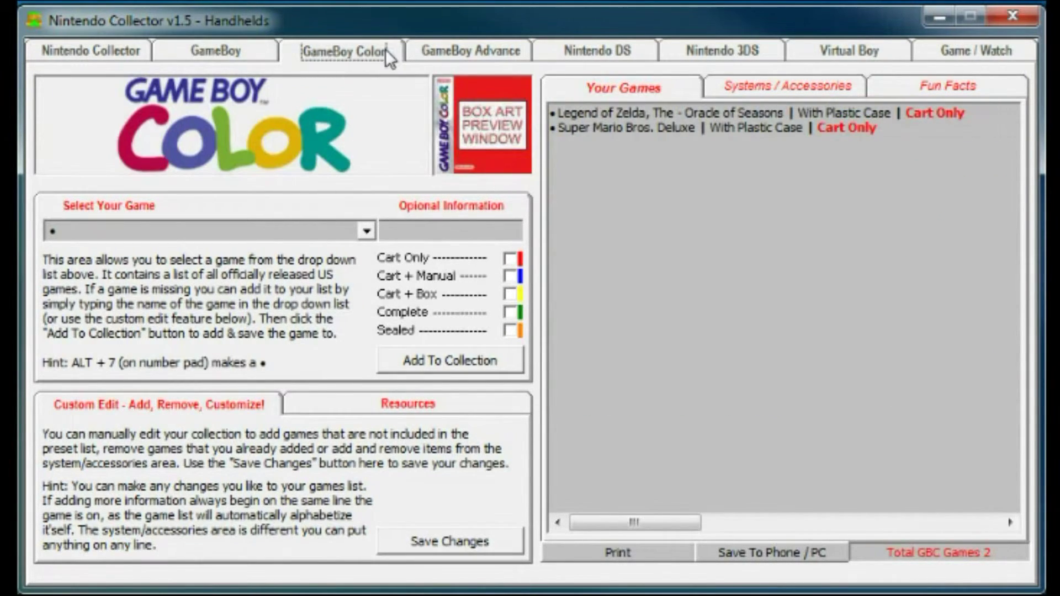
click(447, 48)
click(565, 48)
click(759, 50)
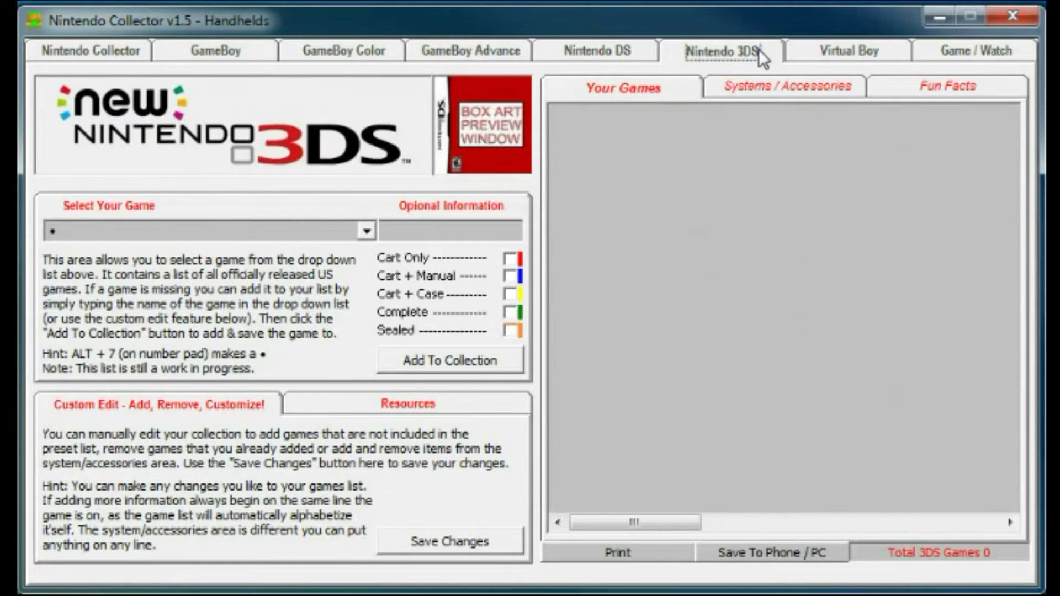
click(903, 54)
click(947, 58)
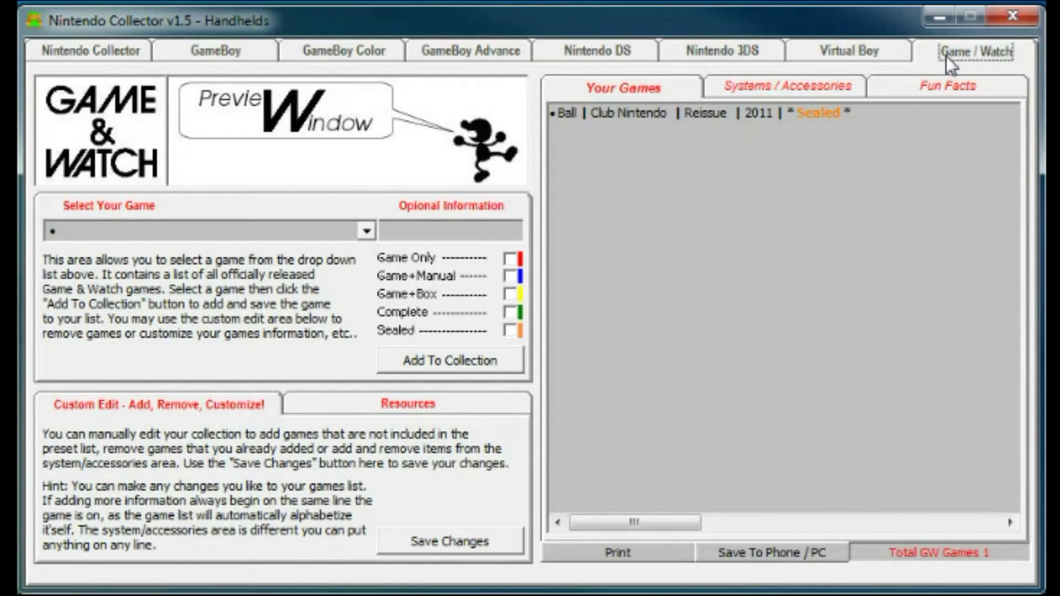
Switch to the console collector and look through the NES, SNES, N64, Gamecube, Wii and Wii U collection pages
click(86, 54)
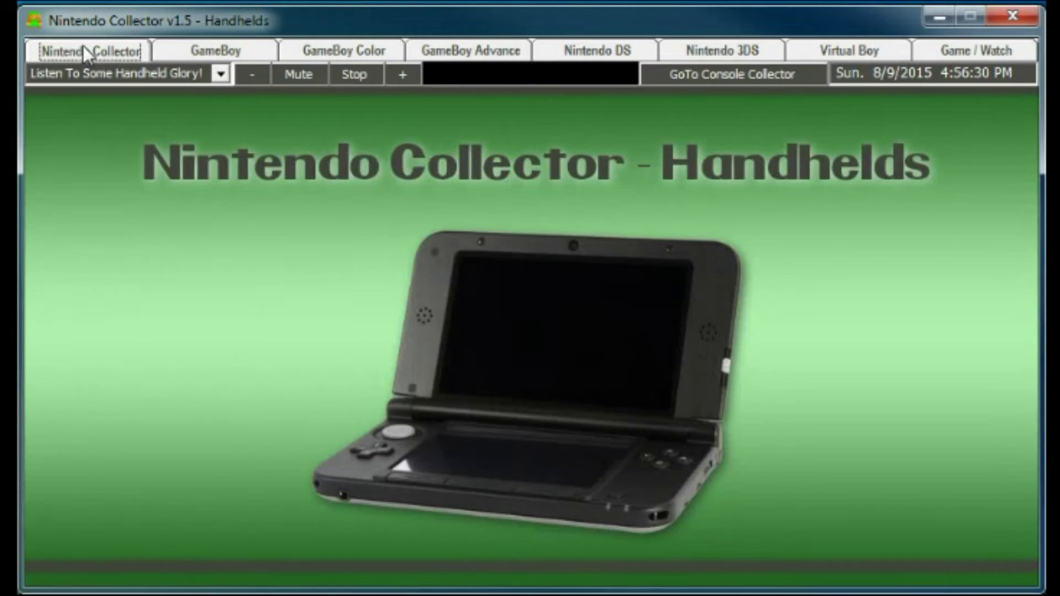
click(722, 76)
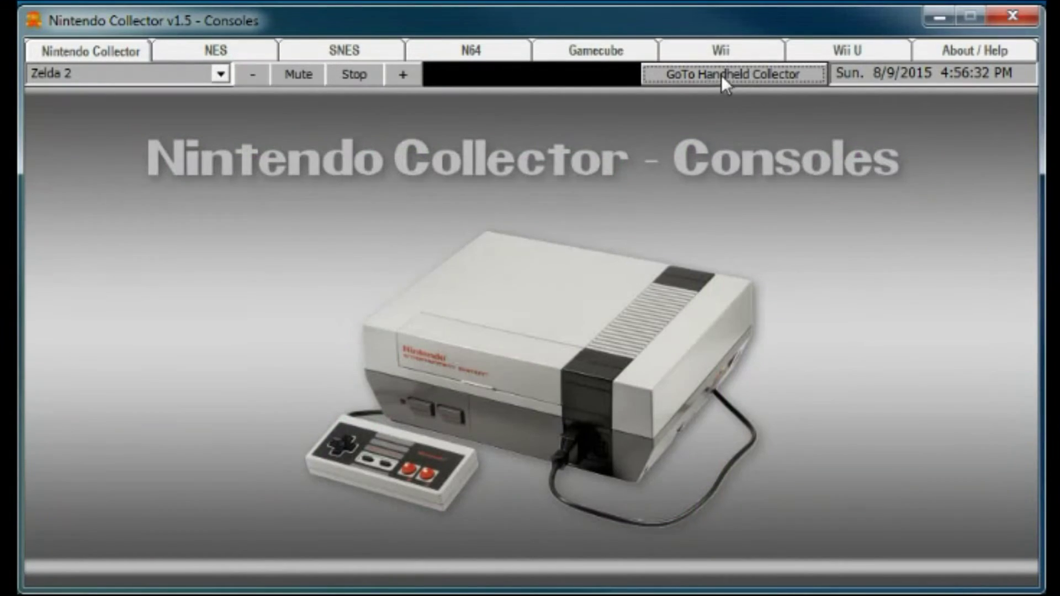
click(221, 52)
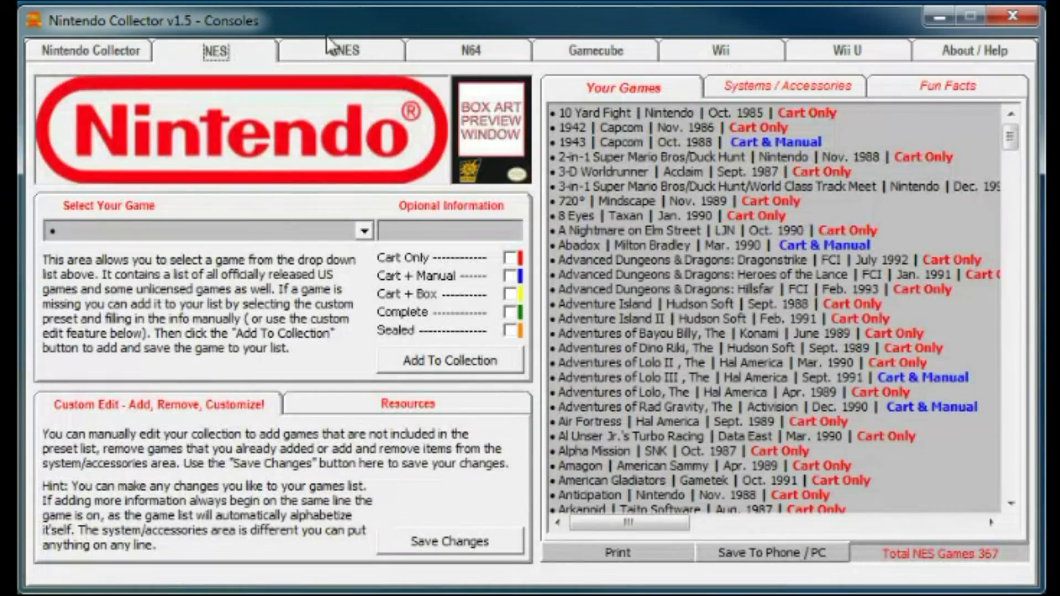
click(356, 52)
click(459, 48)
click(583, 44)
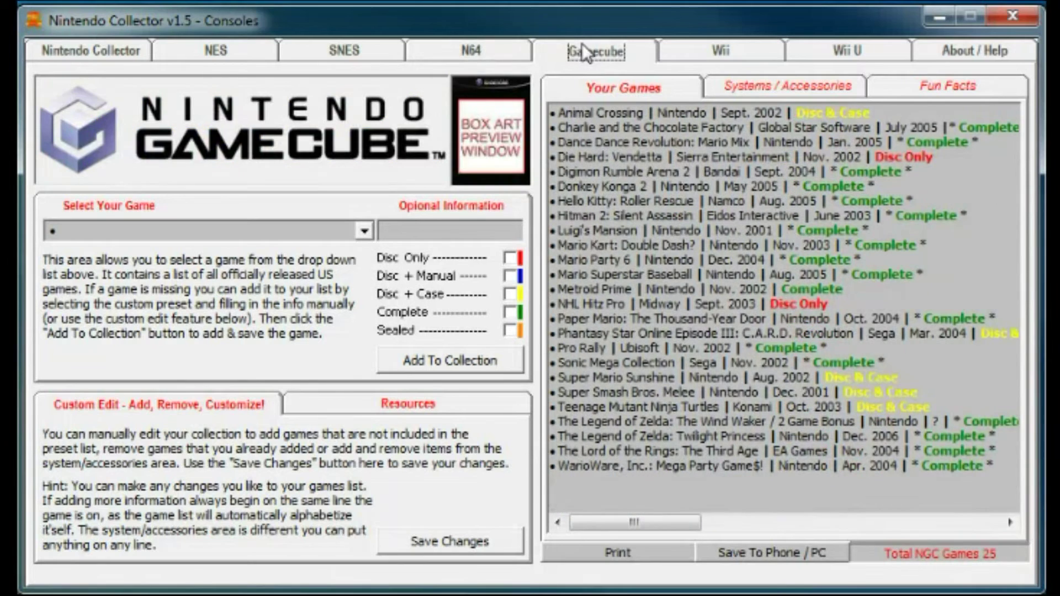
click(682, 49)
click(848, 55)
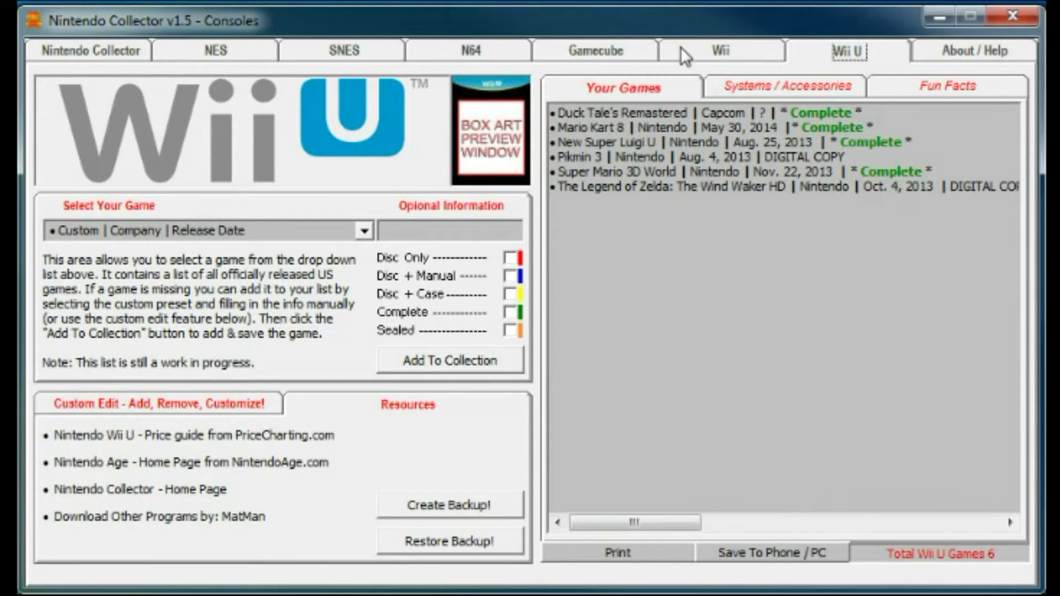
View the console collector's About / Help information and highlight the developer's contact line, then clear the highlight
click(976, 54)
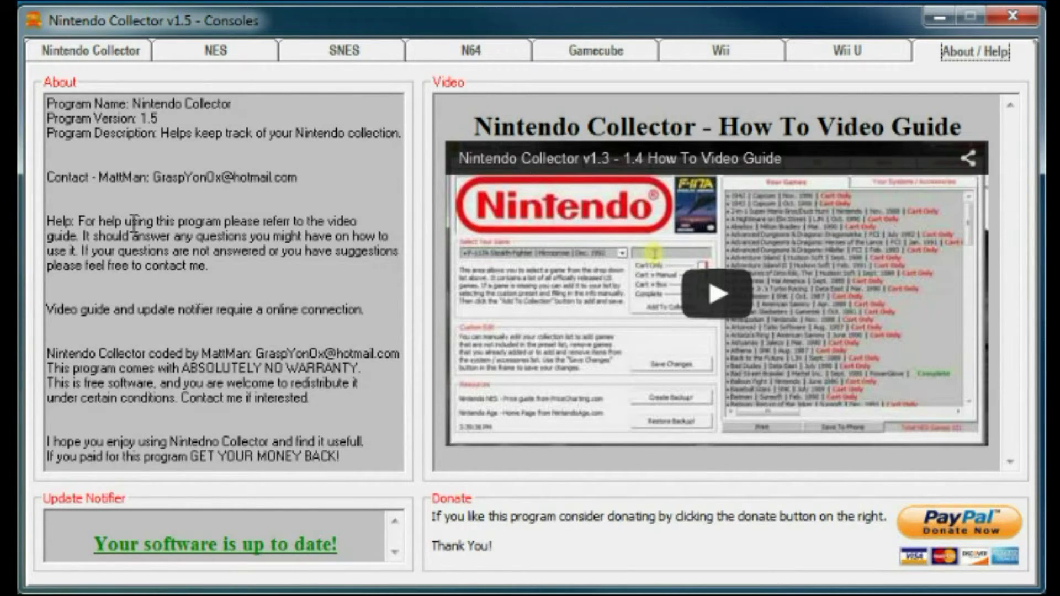
drag(318, 177, 78, 177)
click(163, 191)
click(126, 298)
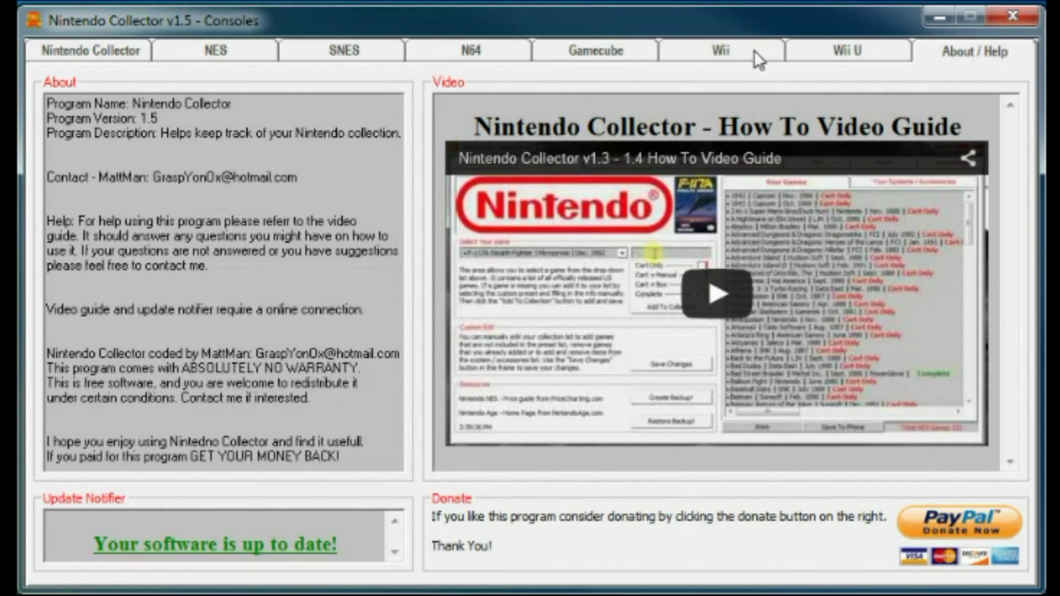
Revisit the Wii U and NES collection pages and return to the console collector's start page
click(833, 48)
click(229, 55)
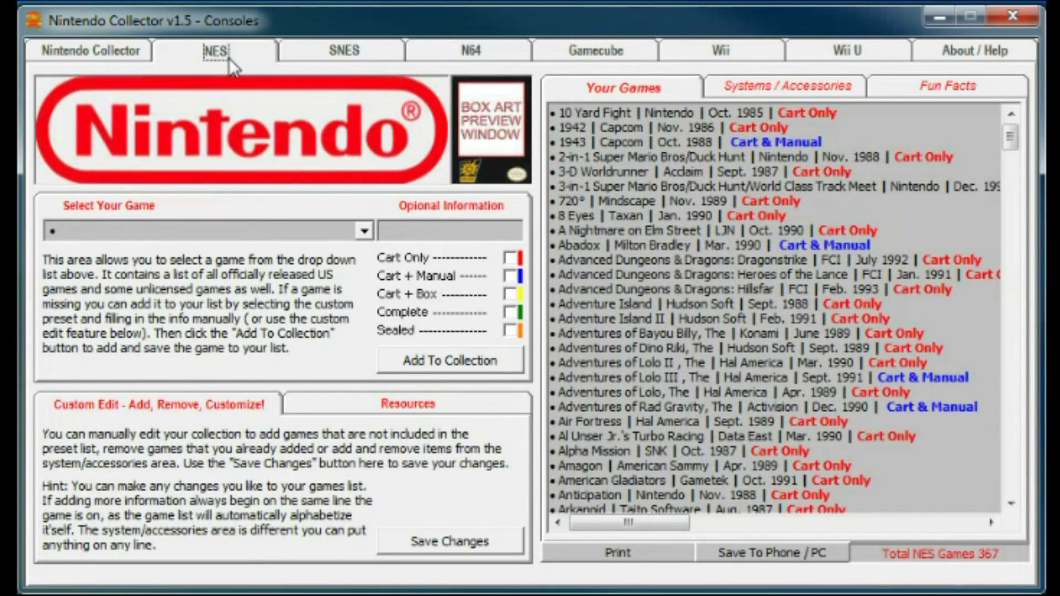
click(104, 53)
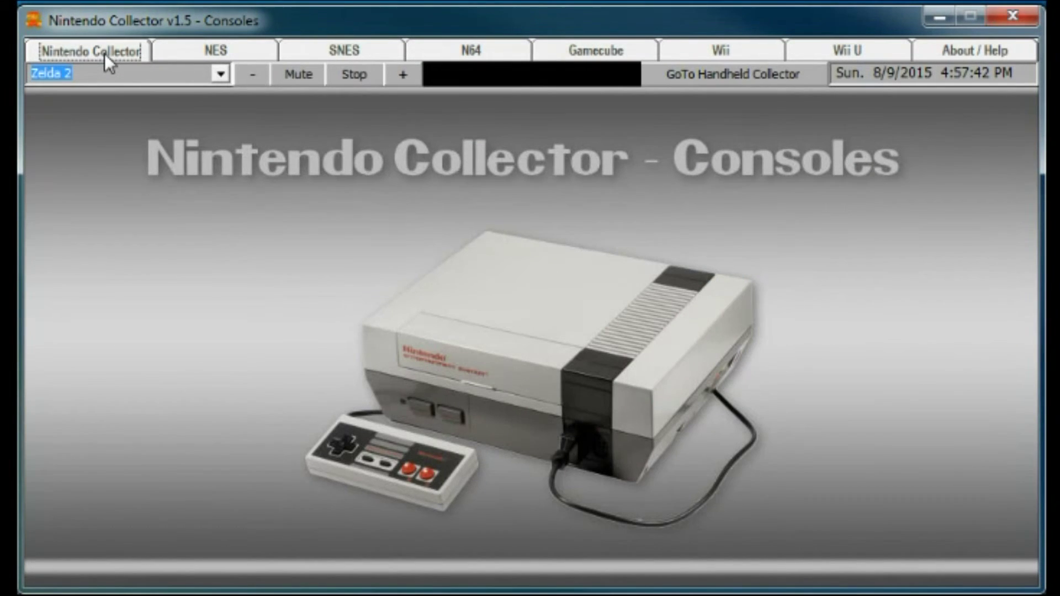
Switch to the handheld collector, view the resources for Game / Watch, and return to the handheld start page
click(750, 73)
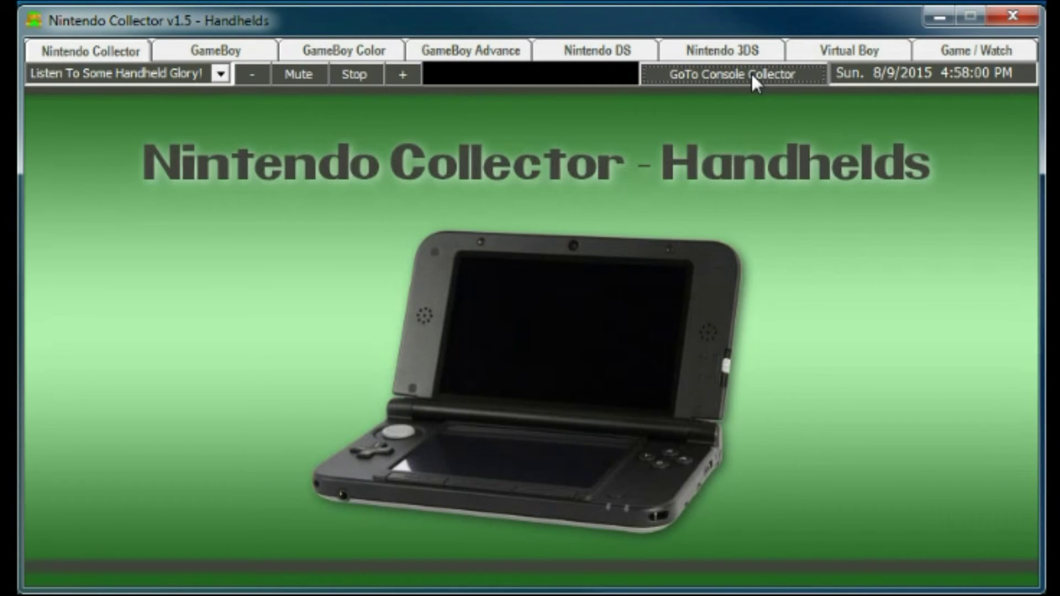
click(942, 48)
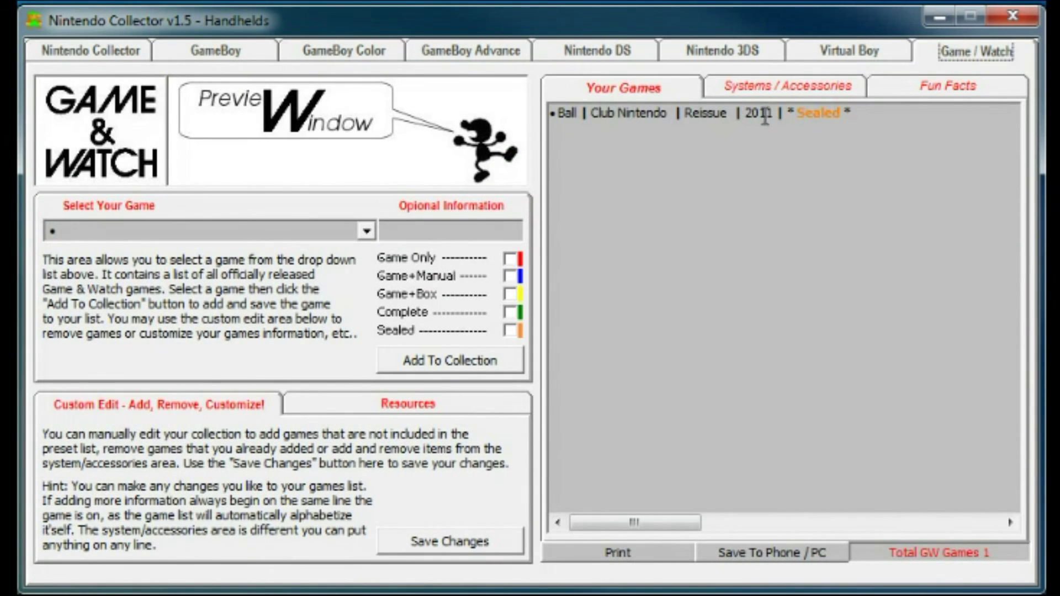
click(426, 398)
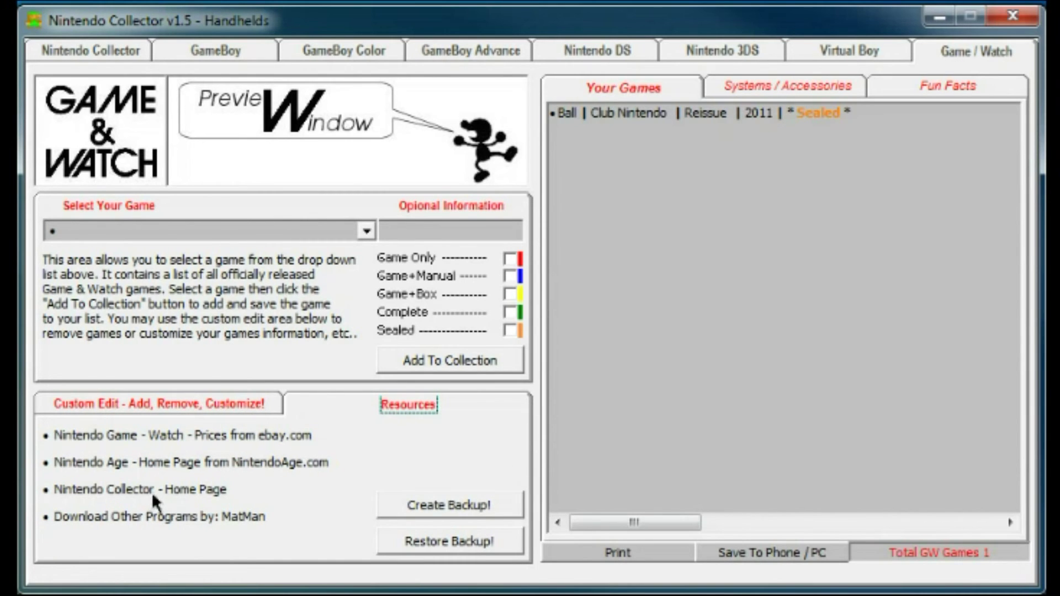
click(100, 46)
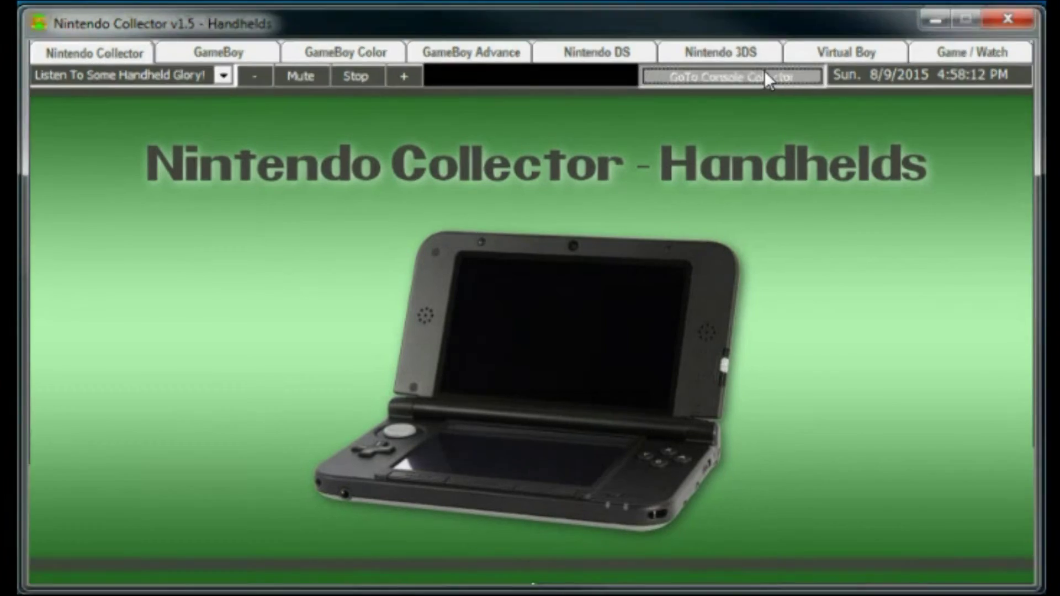
Check the update notifier in the console collector's About / Help information, and return to the handheld collector's start page
click(764, 72)
click(942, 49)
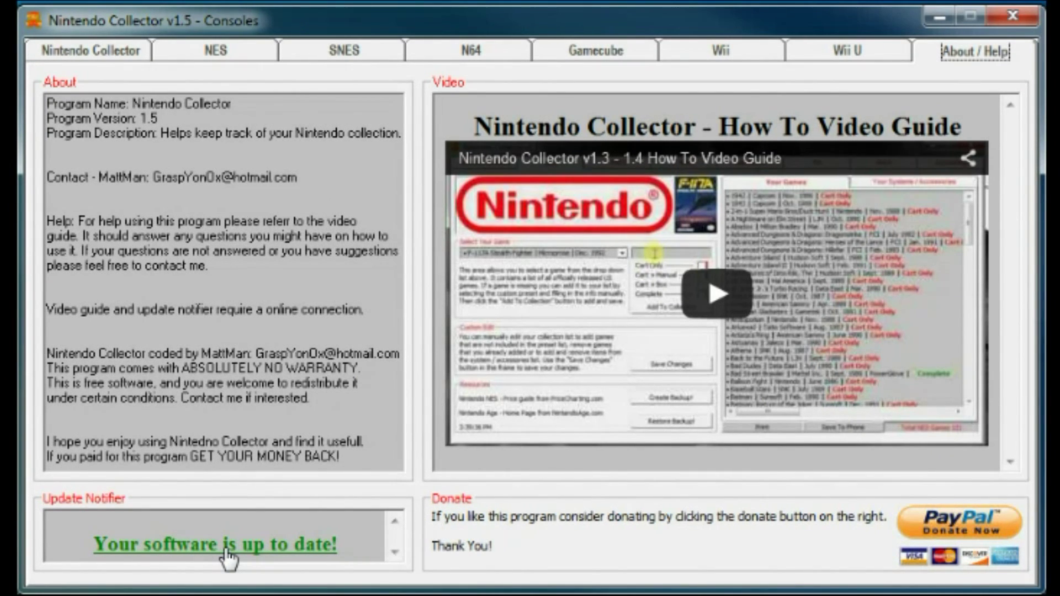
click(127, 52)
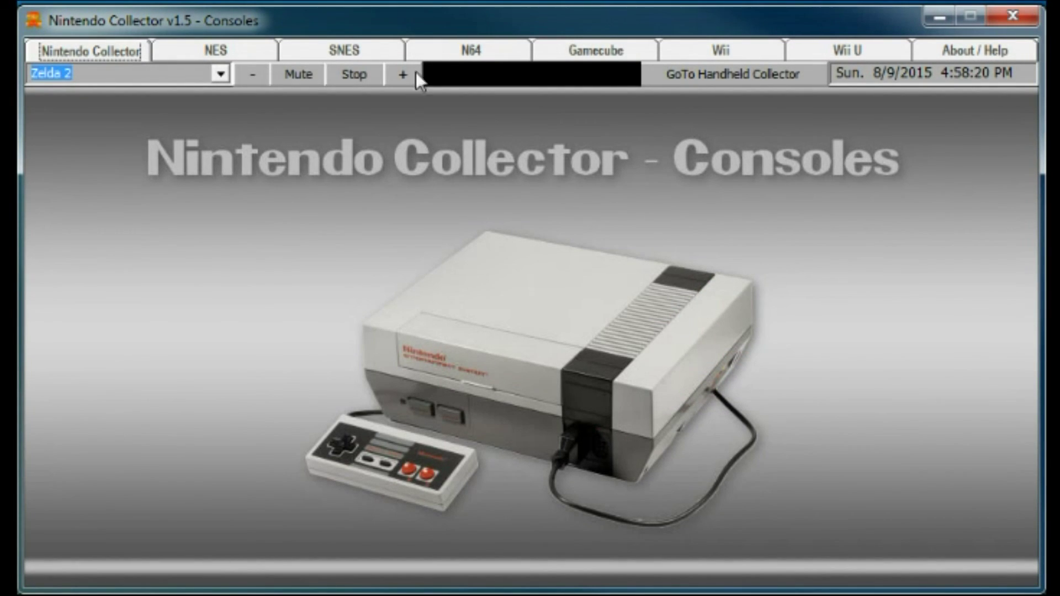
click(738, 74)
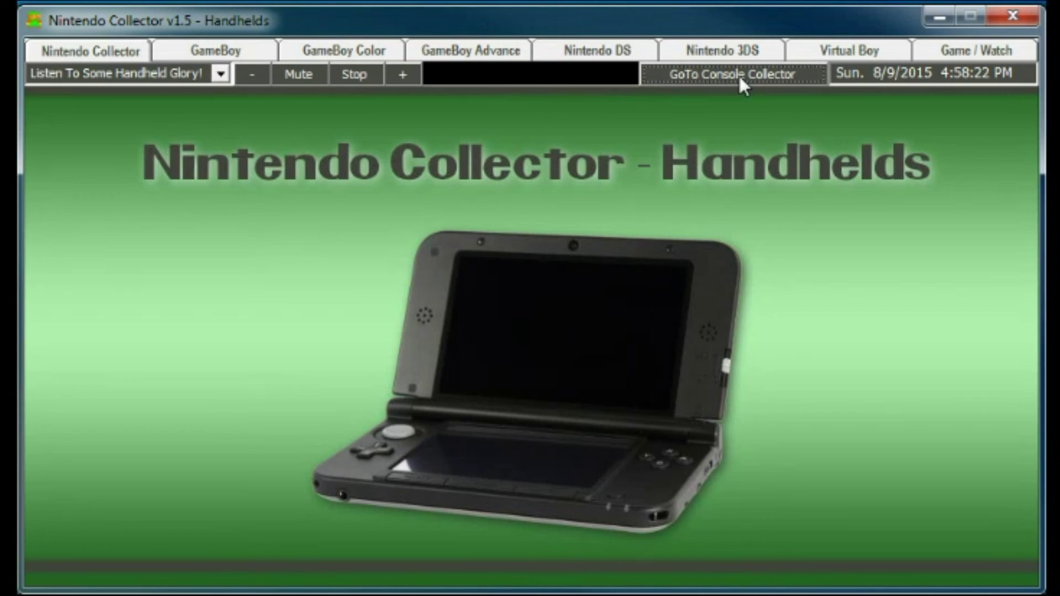